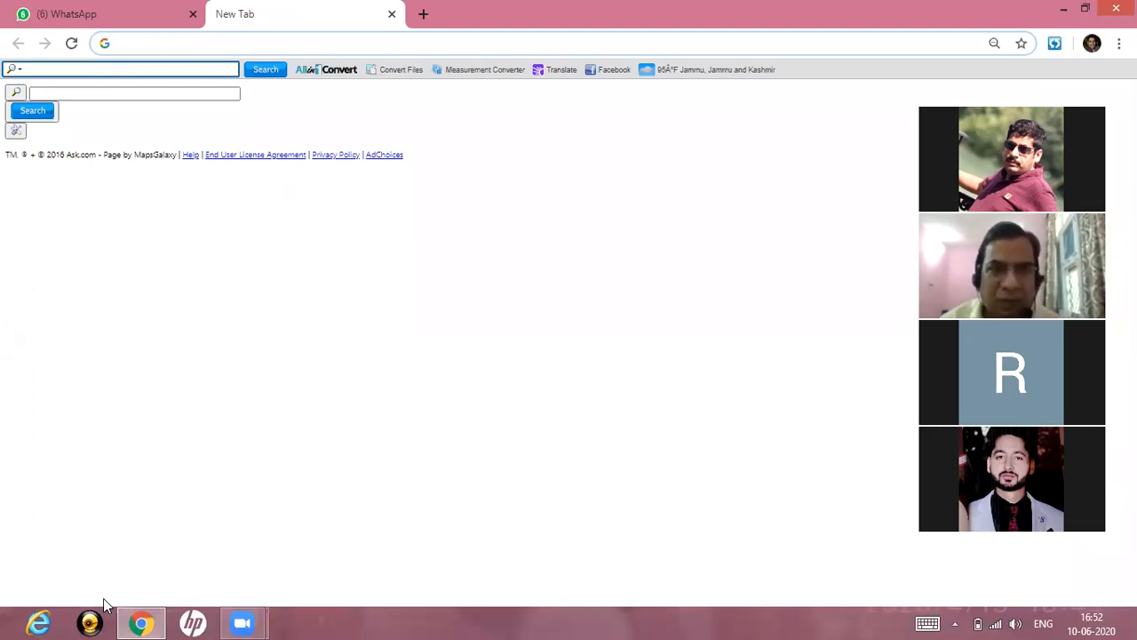
Open Gmail in the empty browser tab and go from there to Google Drive.
{"action": "type", "text": "g"}
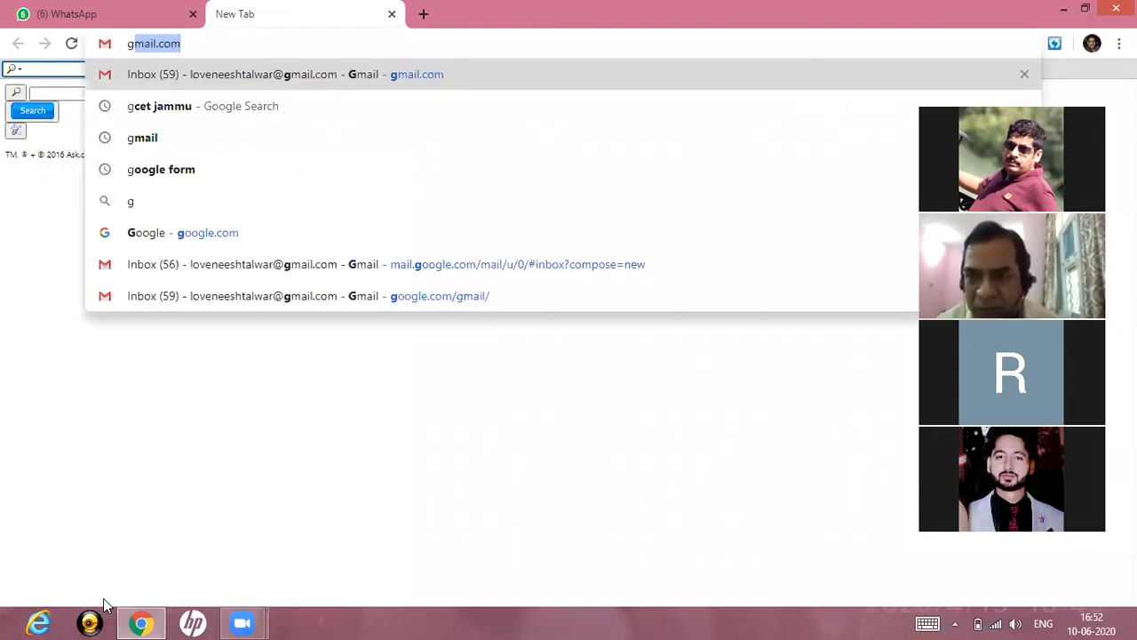
{"action": "key", "text": "Return"}
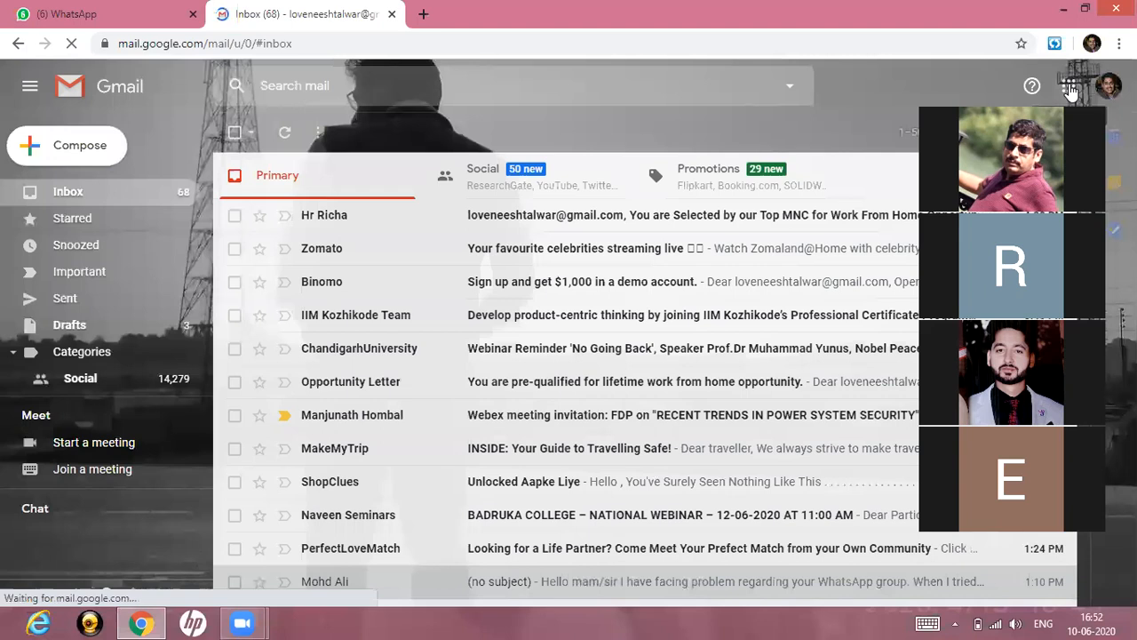
{"action": "left_click", "coordinate": [1070, 89]}
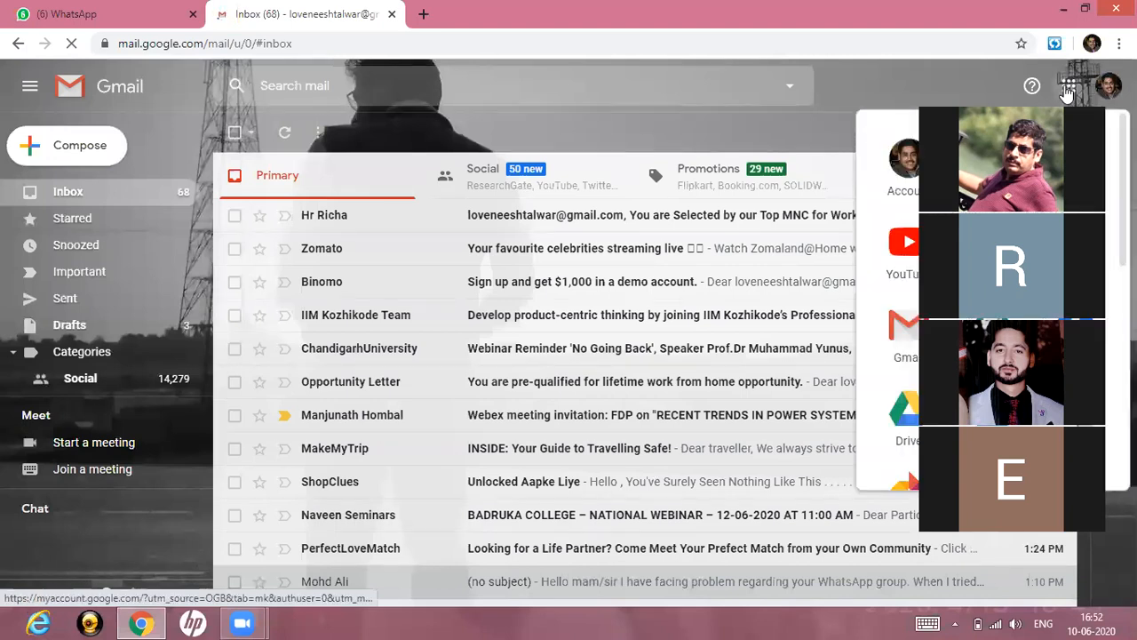
{"action": "left_click", "coordinate": [902, 415]}
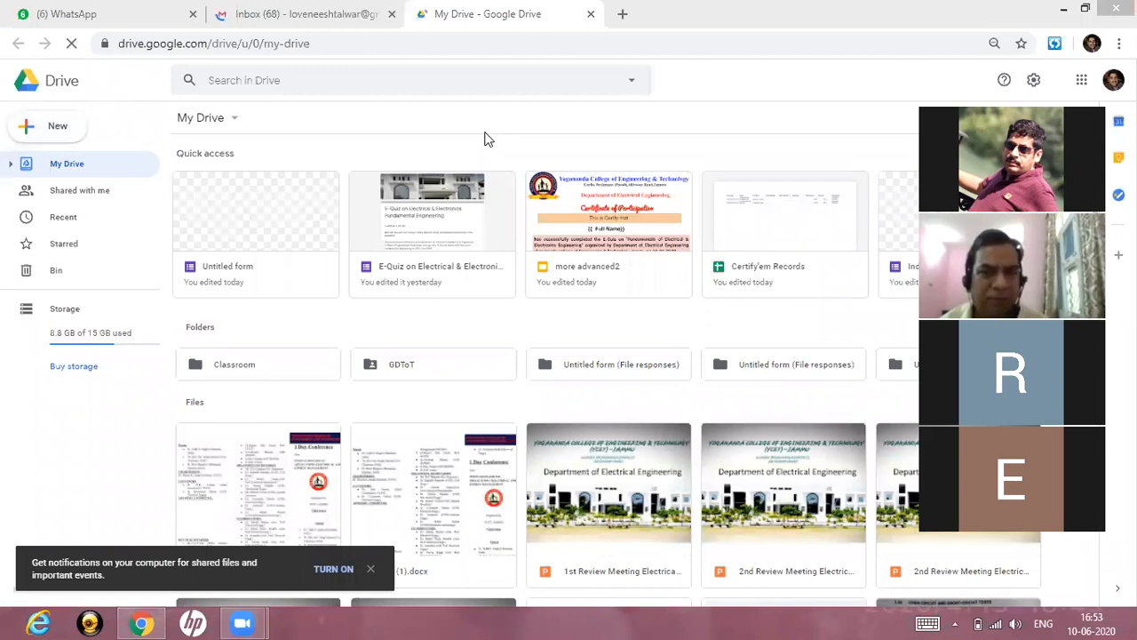
Create a new Google Form in My Drive and give it the heading "Industrial Drives".
{"action": "left_click", "coordinate": [64, 133]}
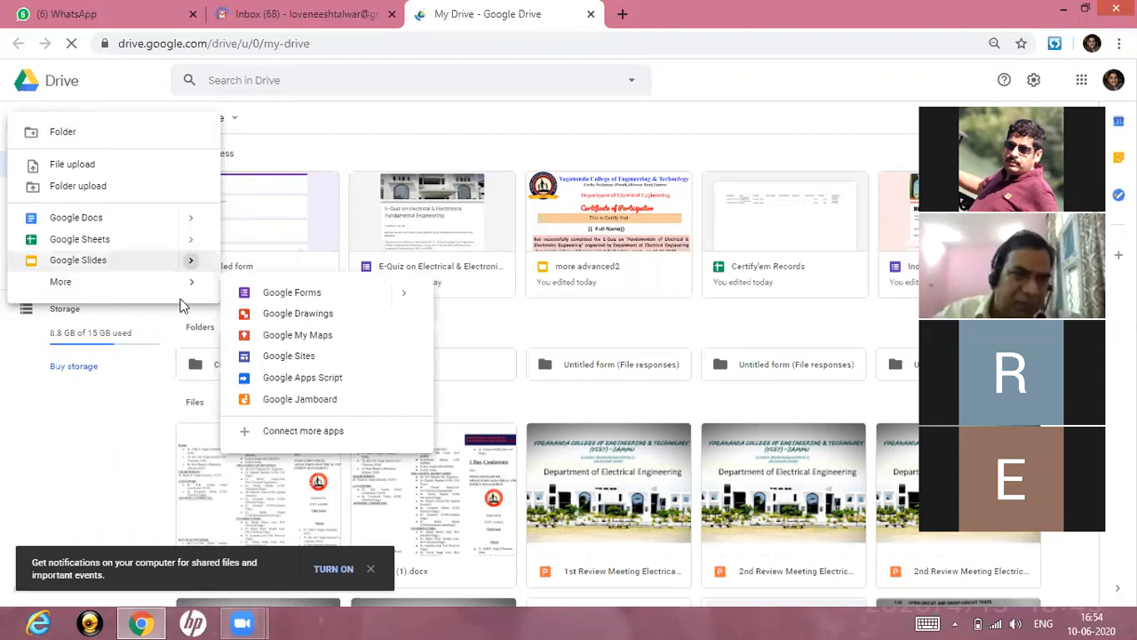
{"action": "left_click", "coordinate": [271, 301]}
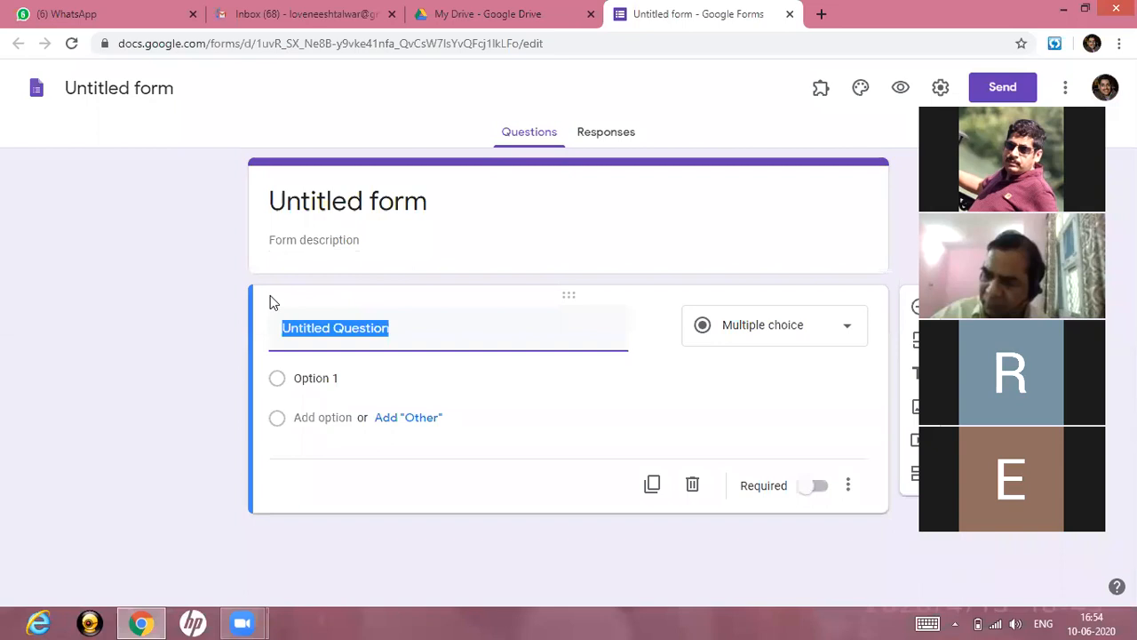
{"action": "left_click", "coordinate": [429, 204]}
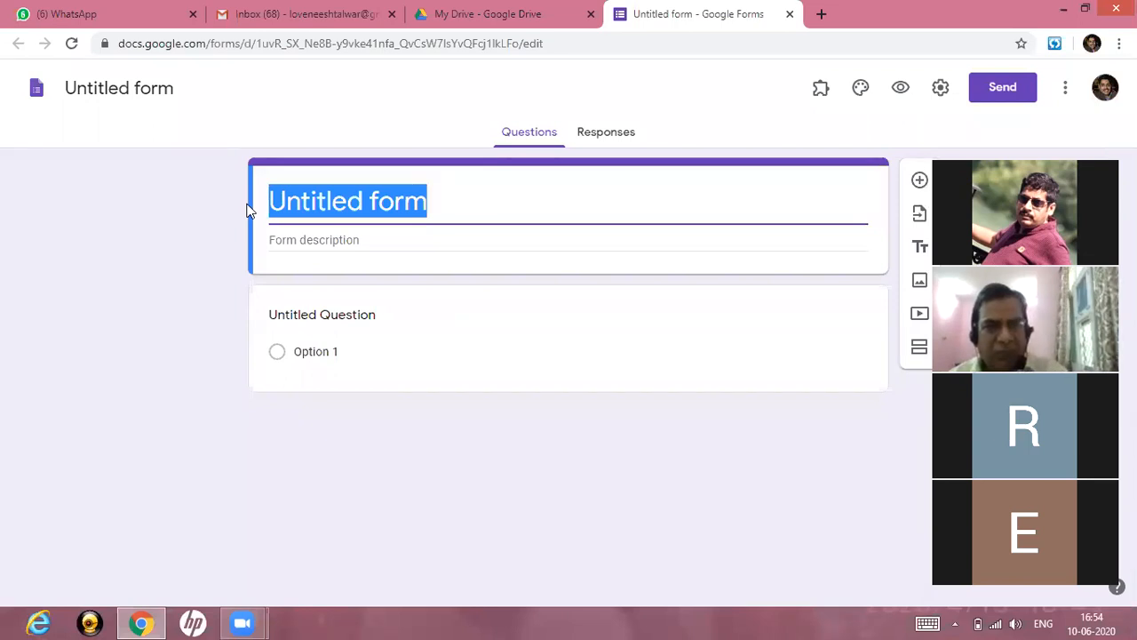
{"action": "type", "text": "Industri"}
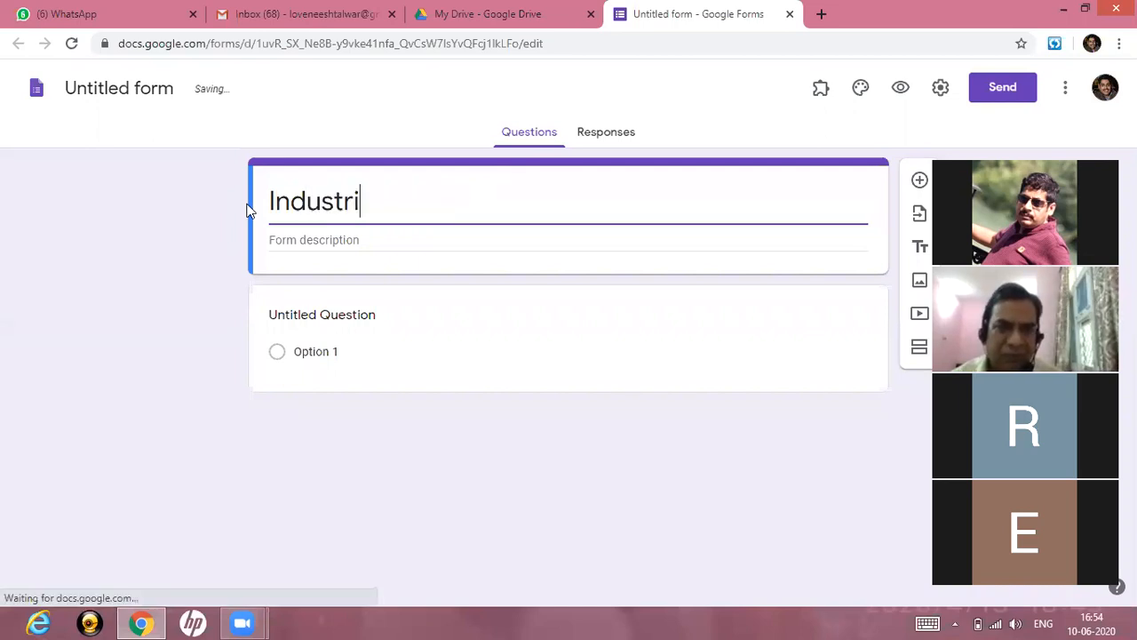
{"action": "key", "text": "BackSpace"}
{"action": "type", "text": "a"}
{"action": "key", "text": "BackSpace"}
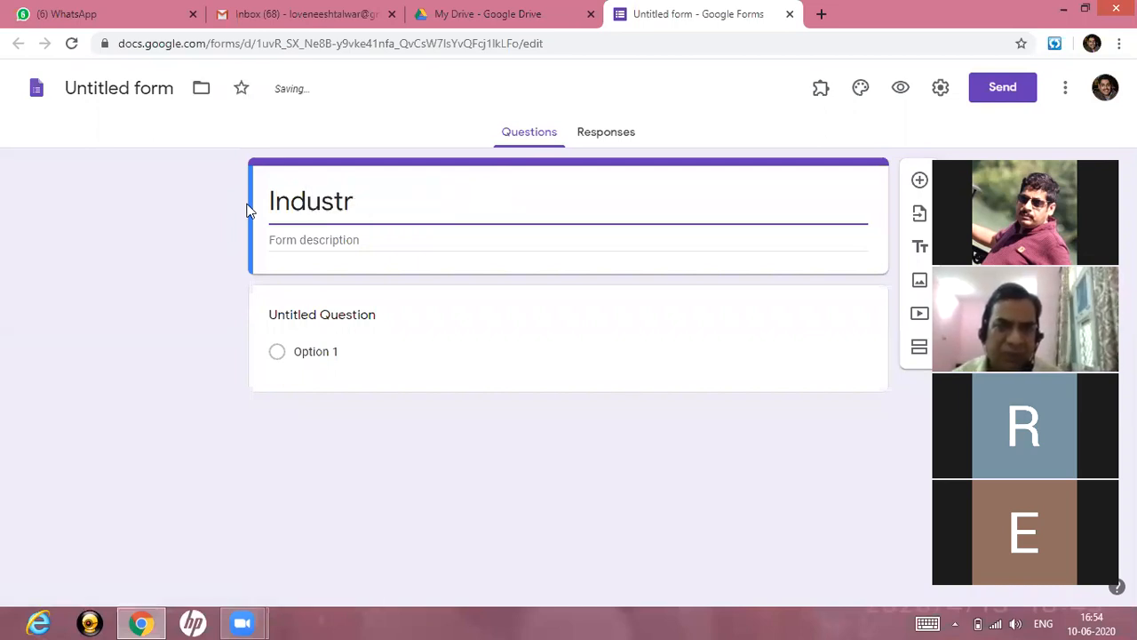
{"action": "type", "text": "ial"}
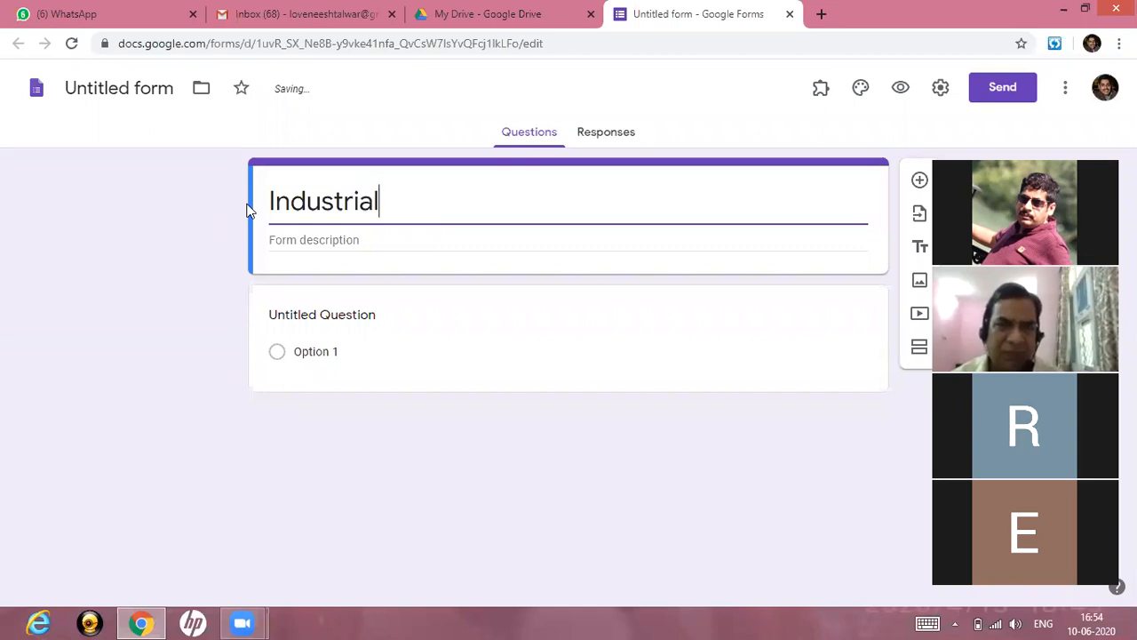
{"action": "type", "text": " Drives"}
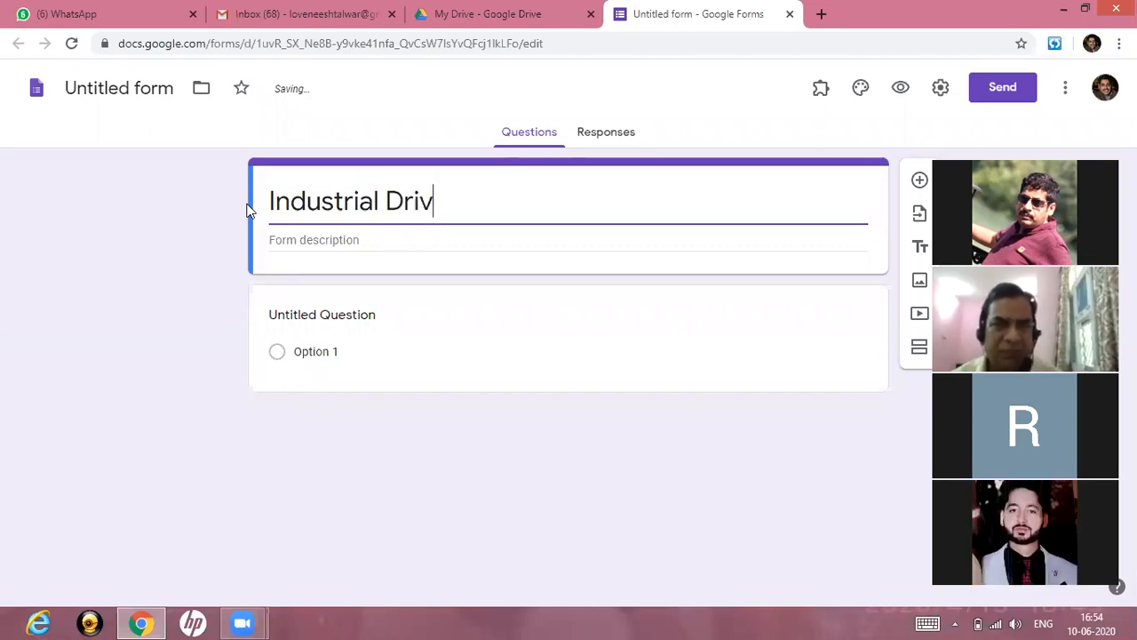
Enter the placeholder text "hfjsvjbjddjnbk" as the form description.
{"action": "left_click", "coordinate": [314, 238]}
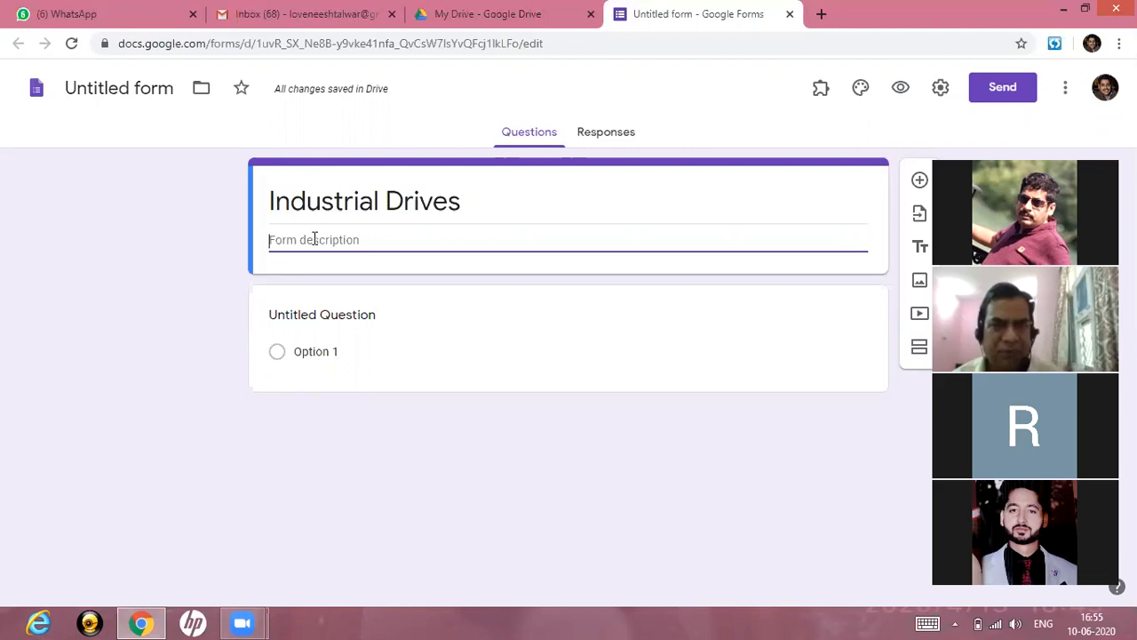
{"action": "type", "text": "hfjsvjb"}
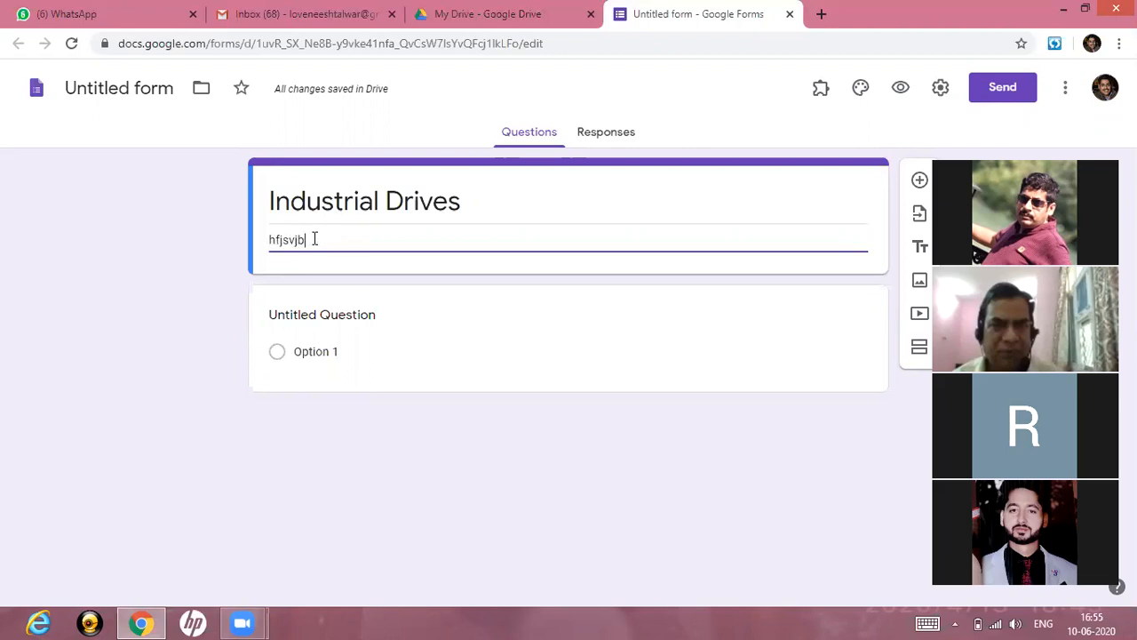
{"action": "type", "text": "djnbk"}
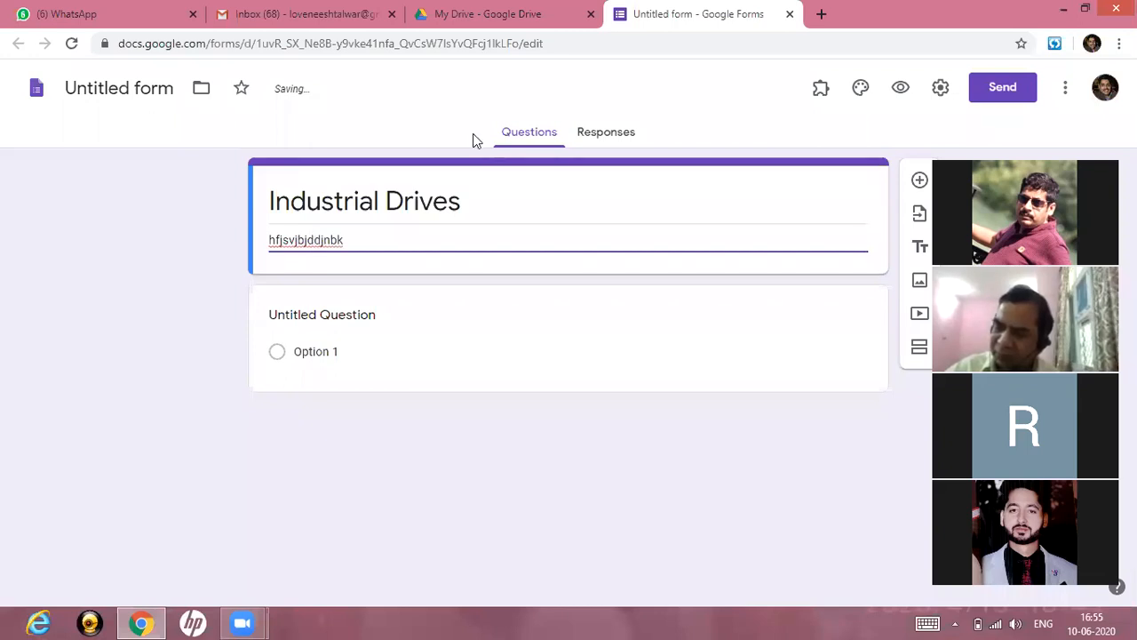
Add the course code "EE-803" to the end of the form heading.
{"action": "triple_click", "coordinate": [463, 206]}
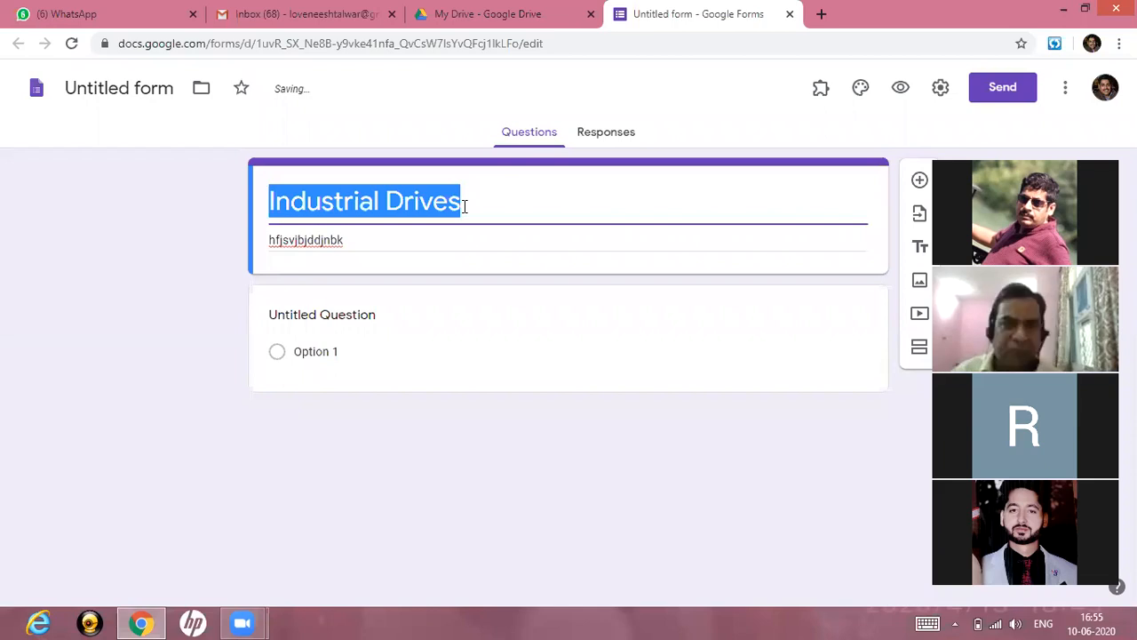
{"action": "left_click", "coordinate": [463, 206]}
{"action": "type", "text": "EE-"}
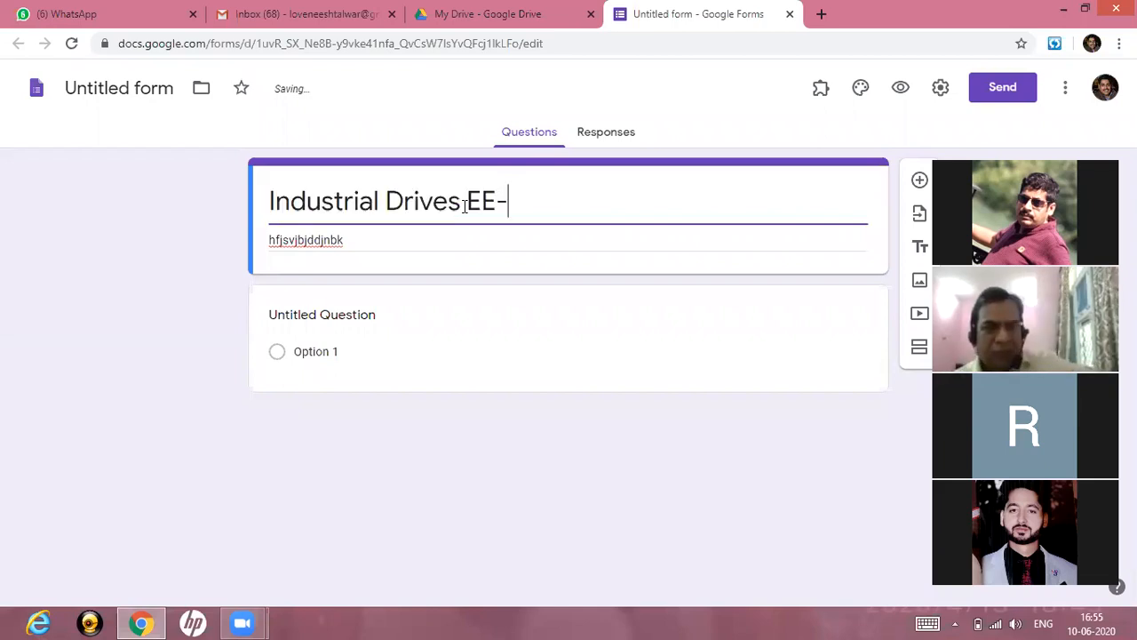
{"action": "type", "text": "80"}
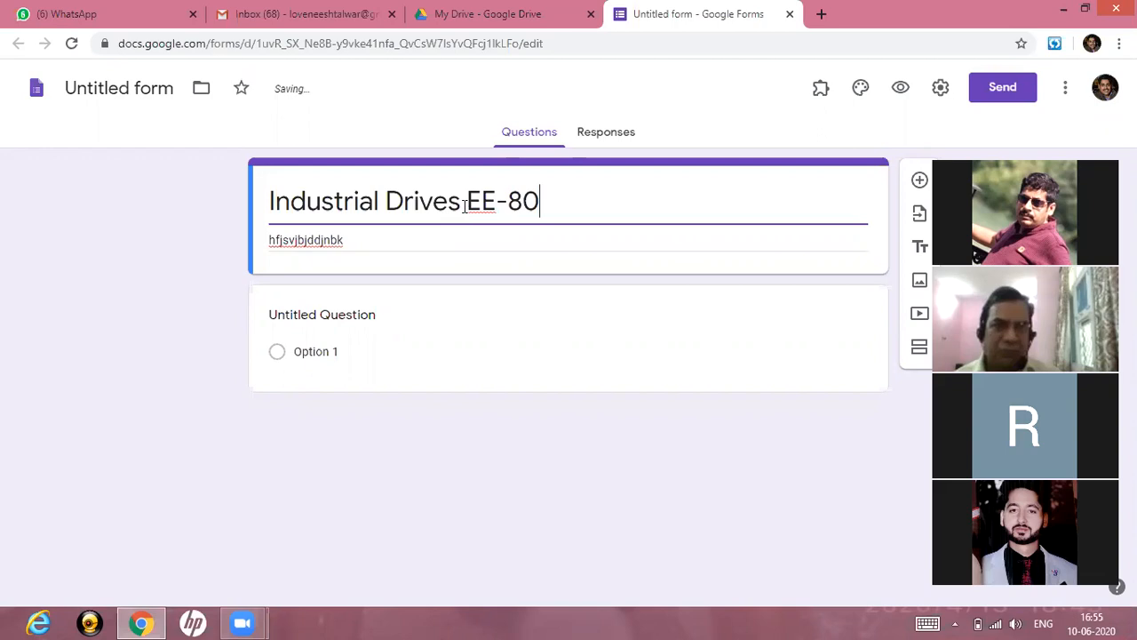
{"action": "type", "text": "3"}
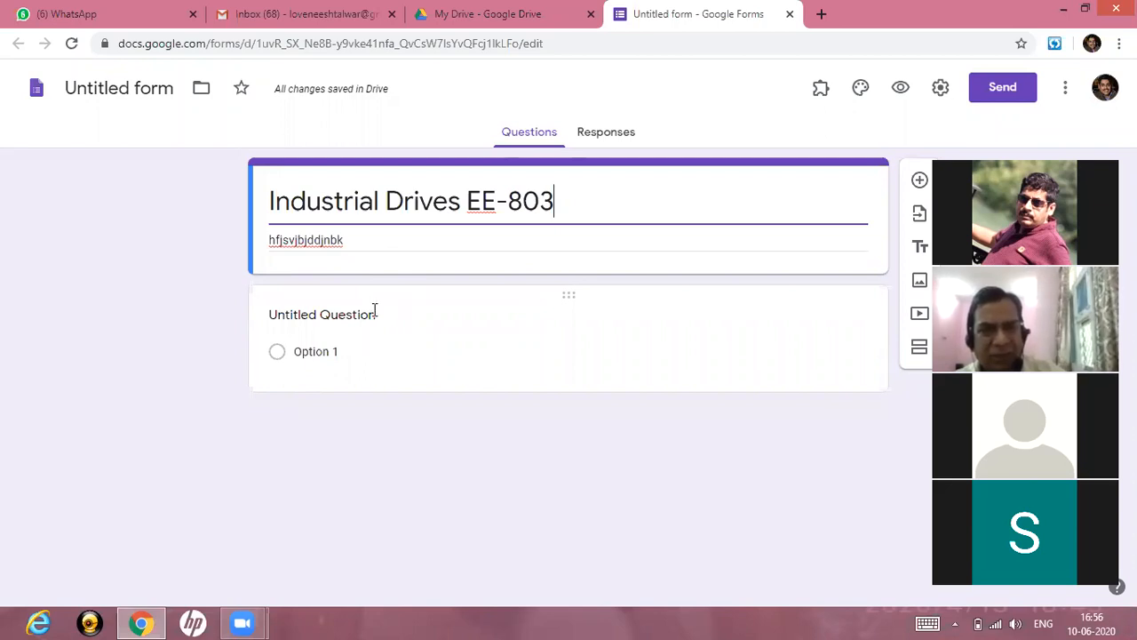
Change the untitled first question's answer type to Short answer.
{"action": "left_click", "coordinate": [414, 323]}
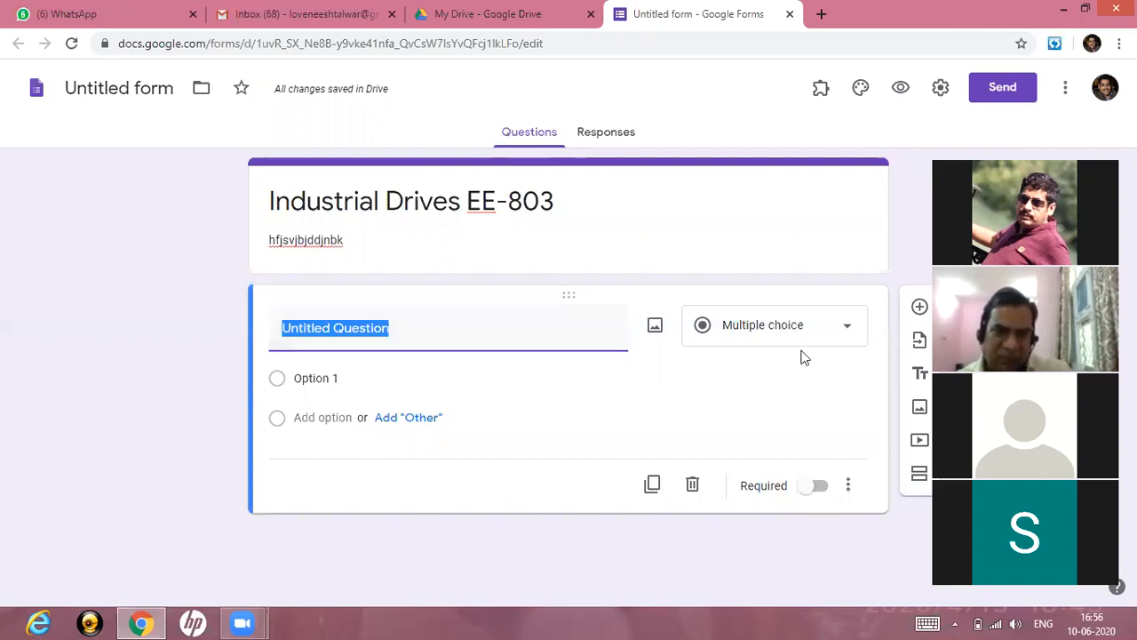
{"action": "left_click", "coordinate": [850, 331]}
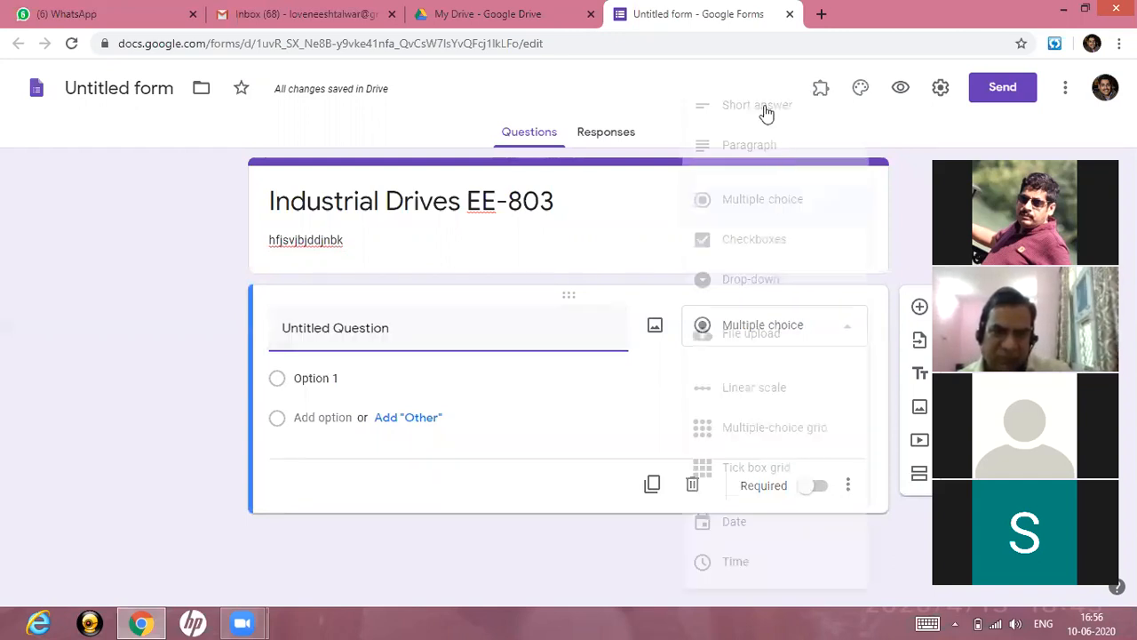
{"action": "left_click", "coordinate": [762, 108]}
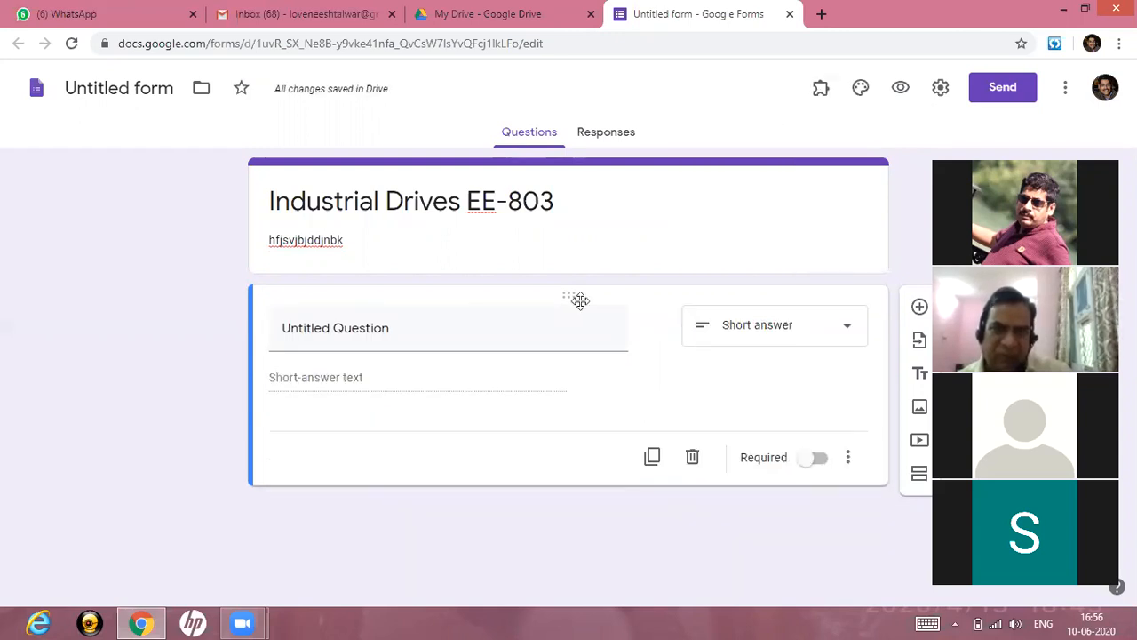
{"action": "mouse_move", "coordinate": [556, 317]}
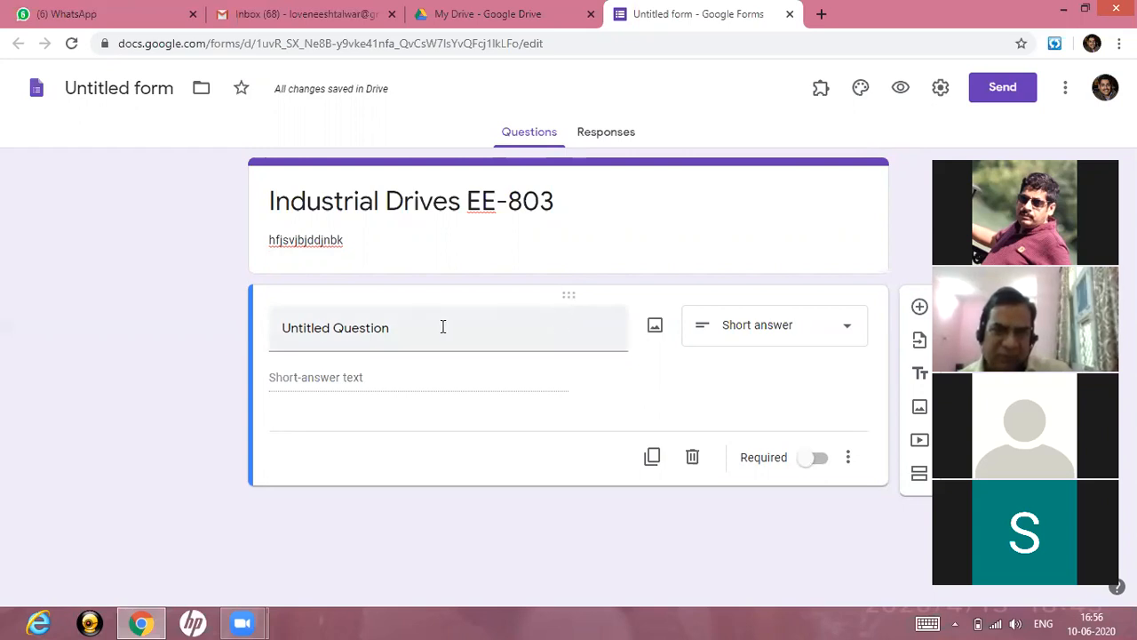
Set the first question's text to "Full Name of candidate", with the spelling corrected, and make the question required.
{"action": "left_click", "coordinate": [325, 318]}
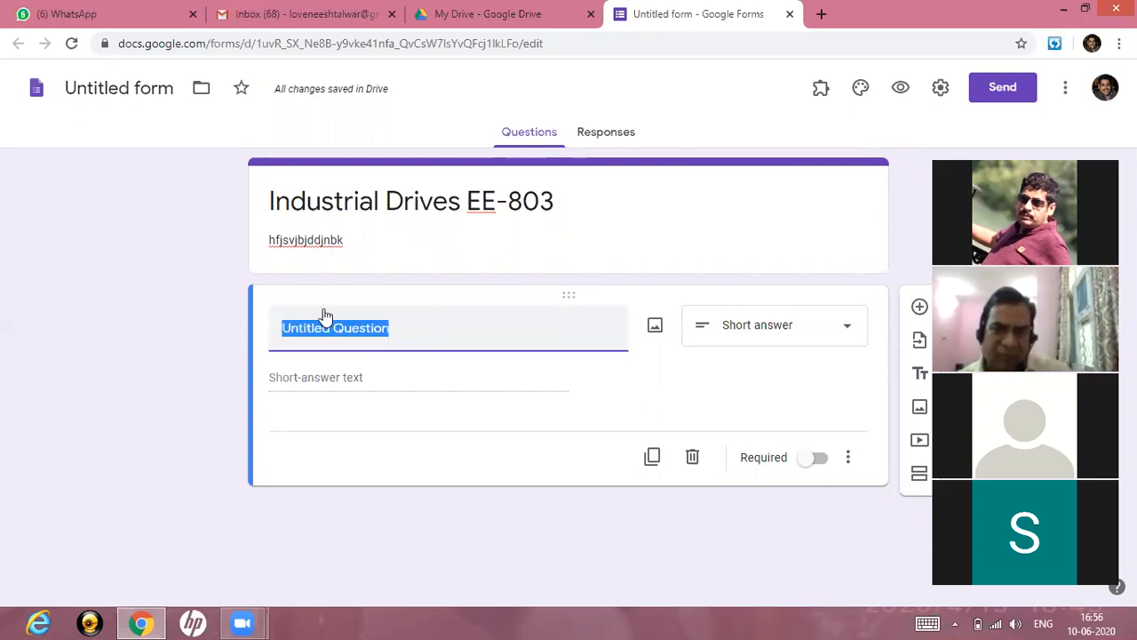
{"action": "type", "text": "Name"}
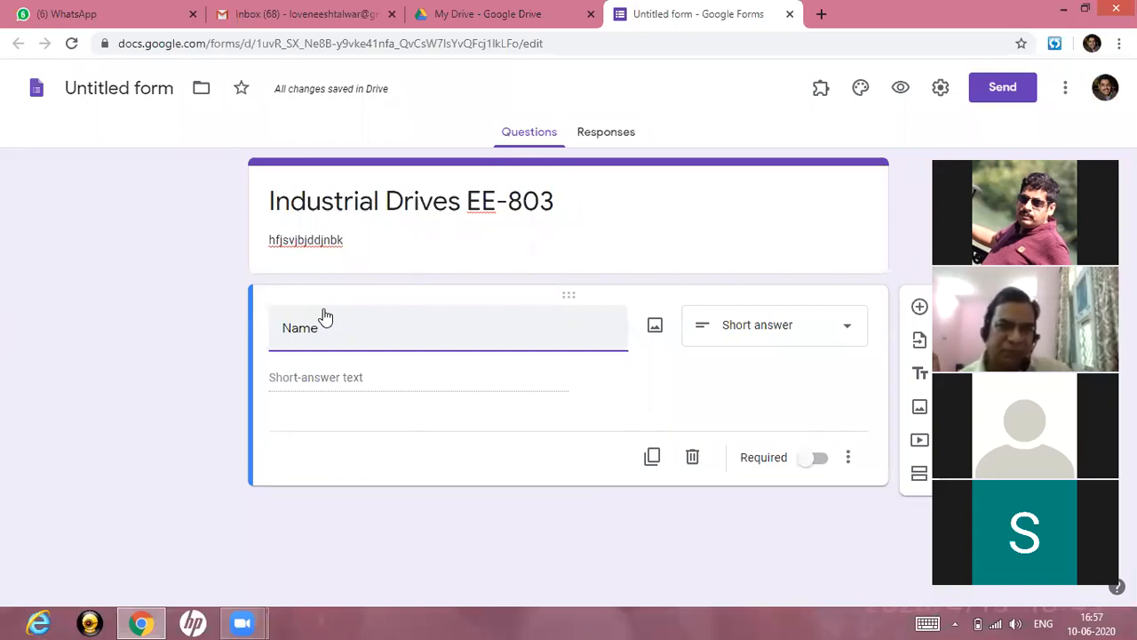
{"action": "left_click", "coordinate": [275, 327]}
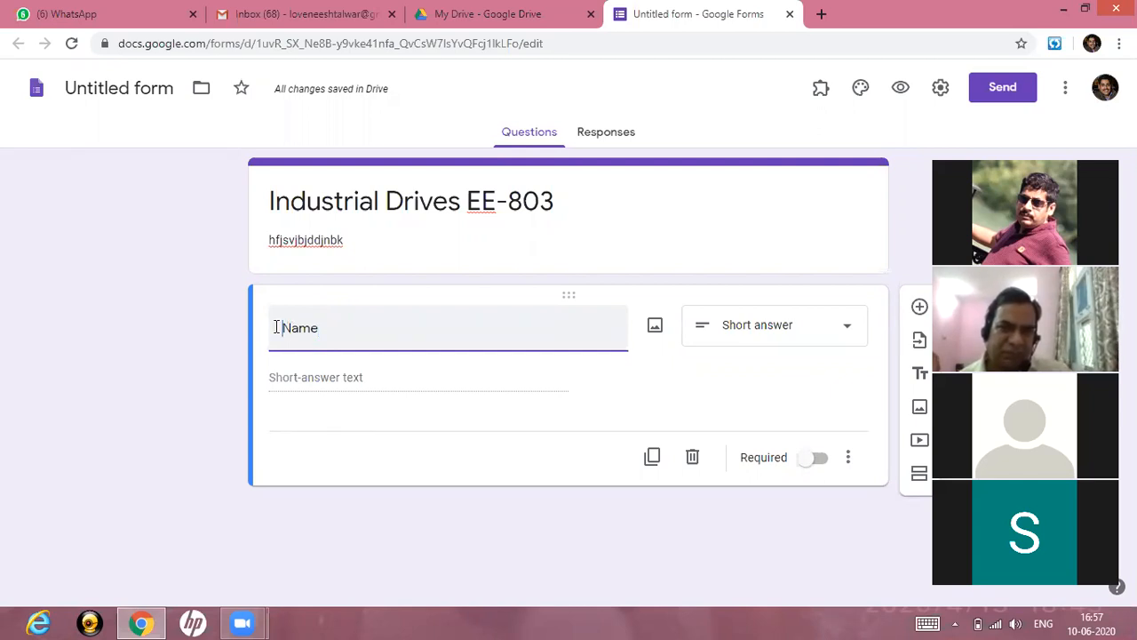
{"action": "type", "text": "Ful"}
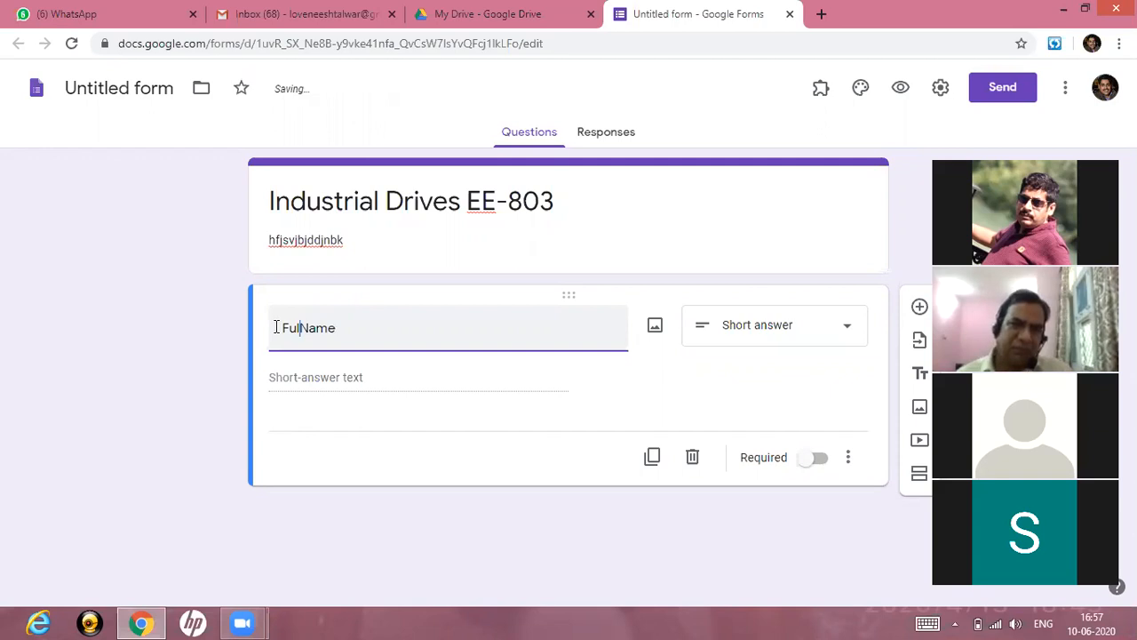
{"action": "key", "text": "BackSpace"}
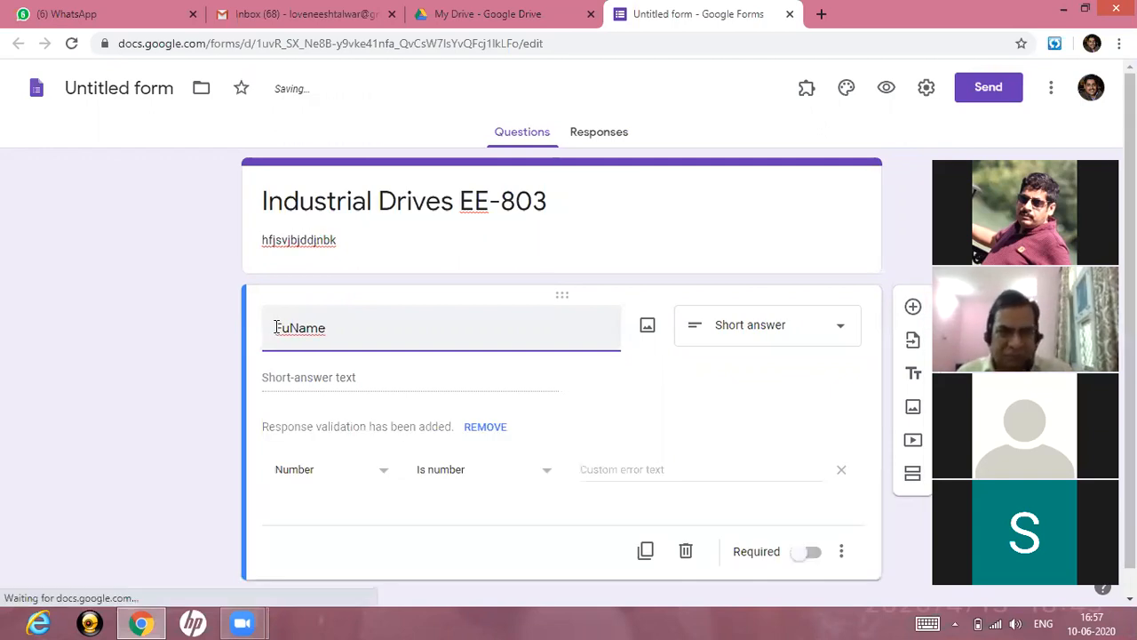
{"action": "key", "text": "ctrl+a"}
{"action": "key", "text": "BackSpace"}
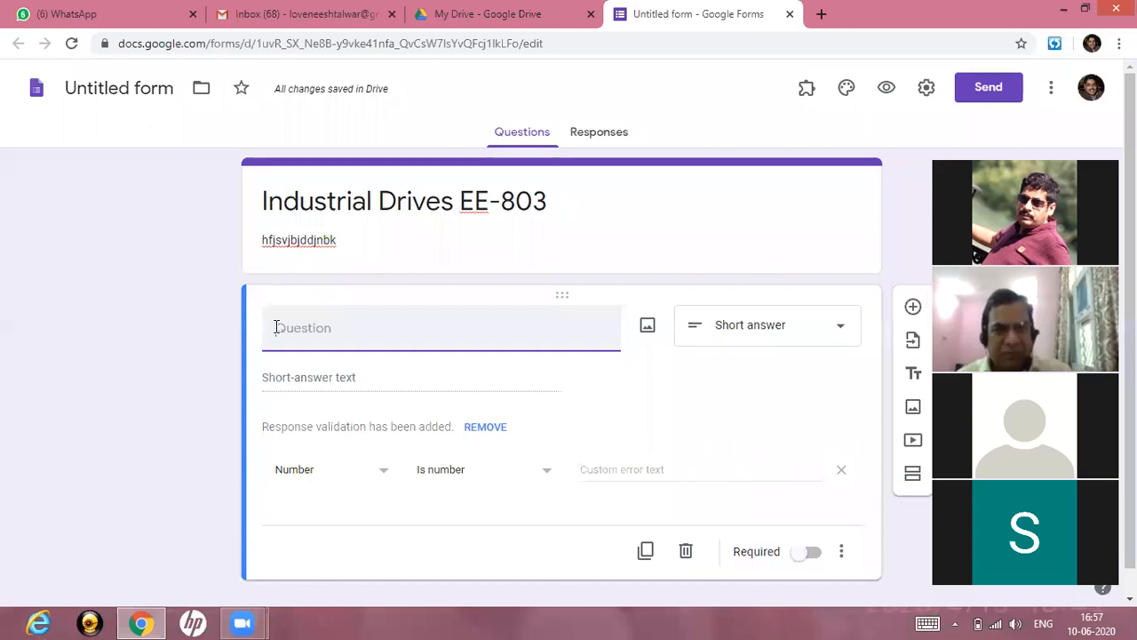
{"action": "type", "text": "Full Nmae o"}
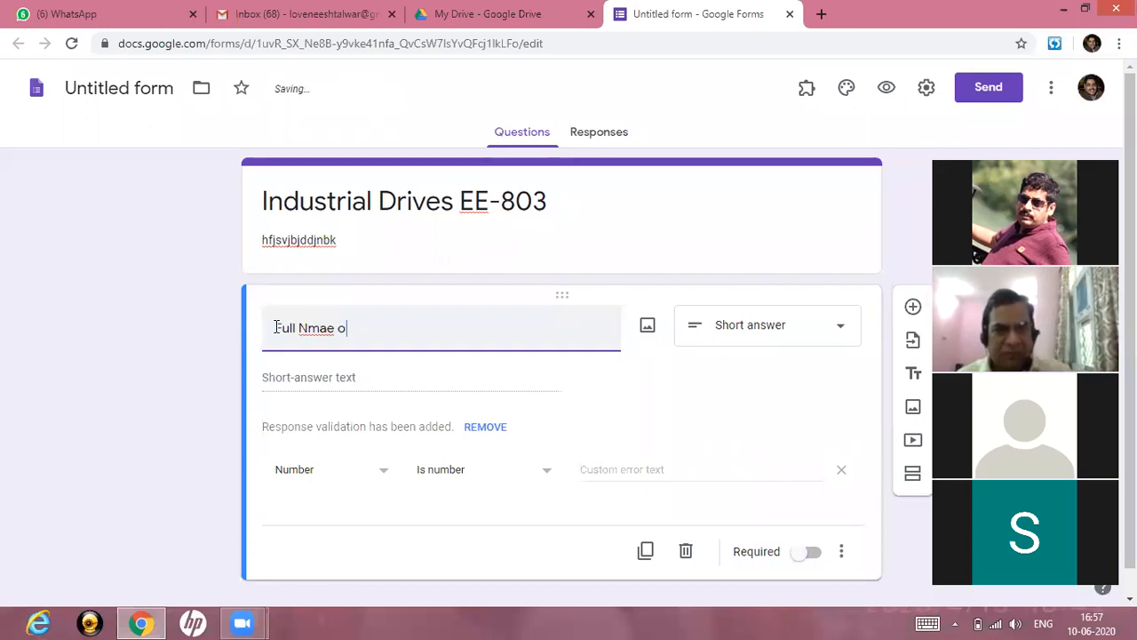
{"action": "type", "text": "f candiadte"}
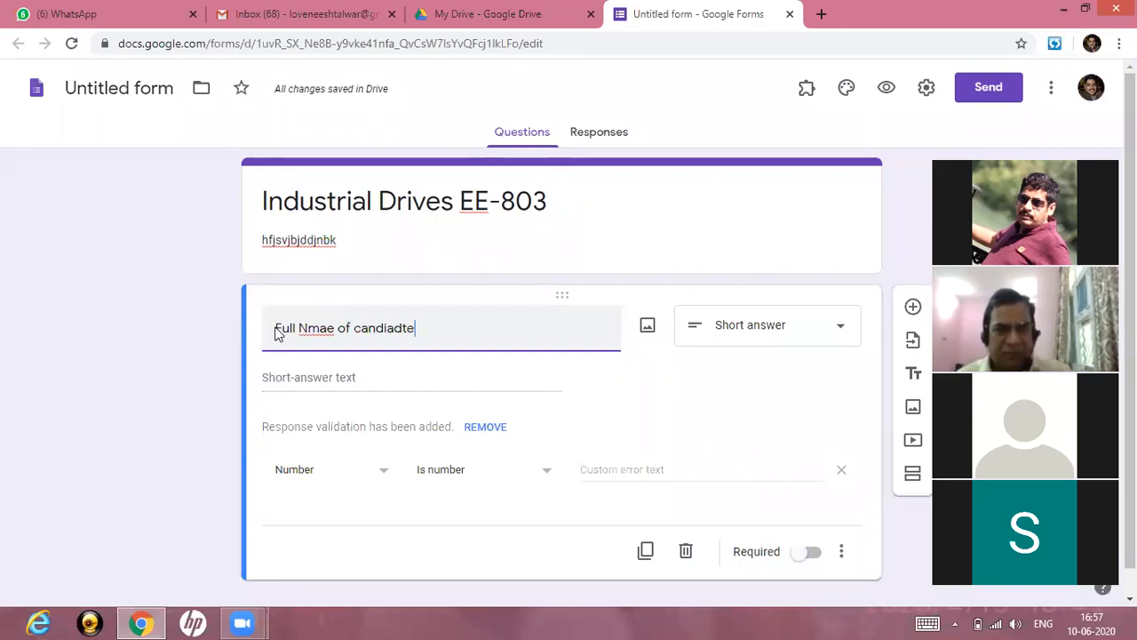
{"action": "left_click", "coordinate": [401, 329]}
{"action": "right_click", "coordinate": [420, 333]}
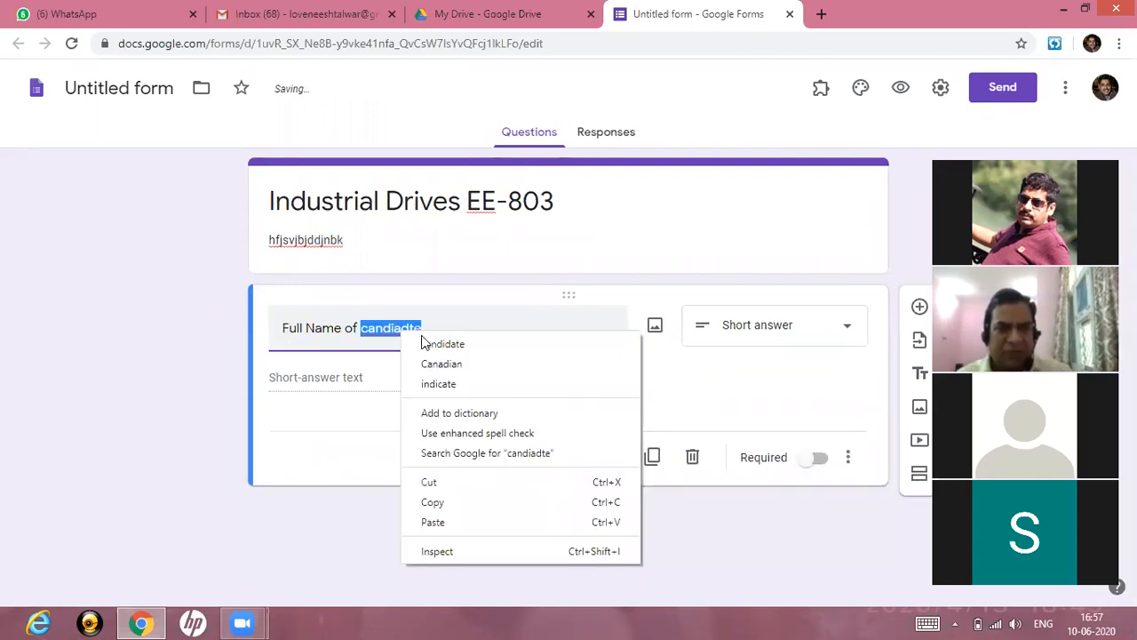
{"action": "left_click", "coordinate": [528, 340]}
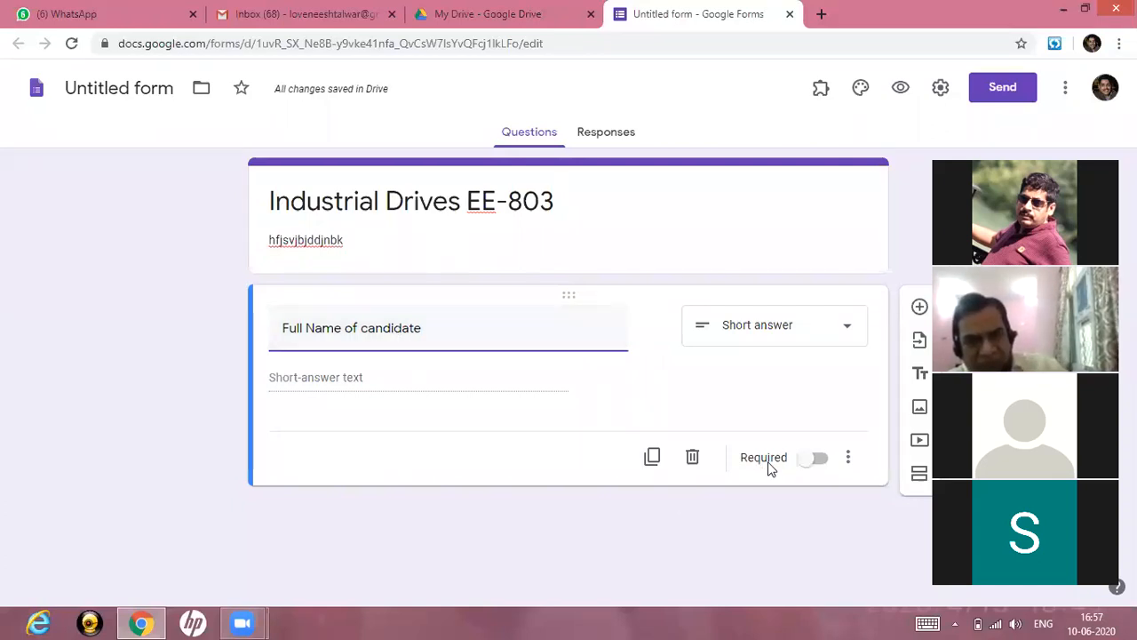
{"action": "left_click", "coordinate": [816, 458]}
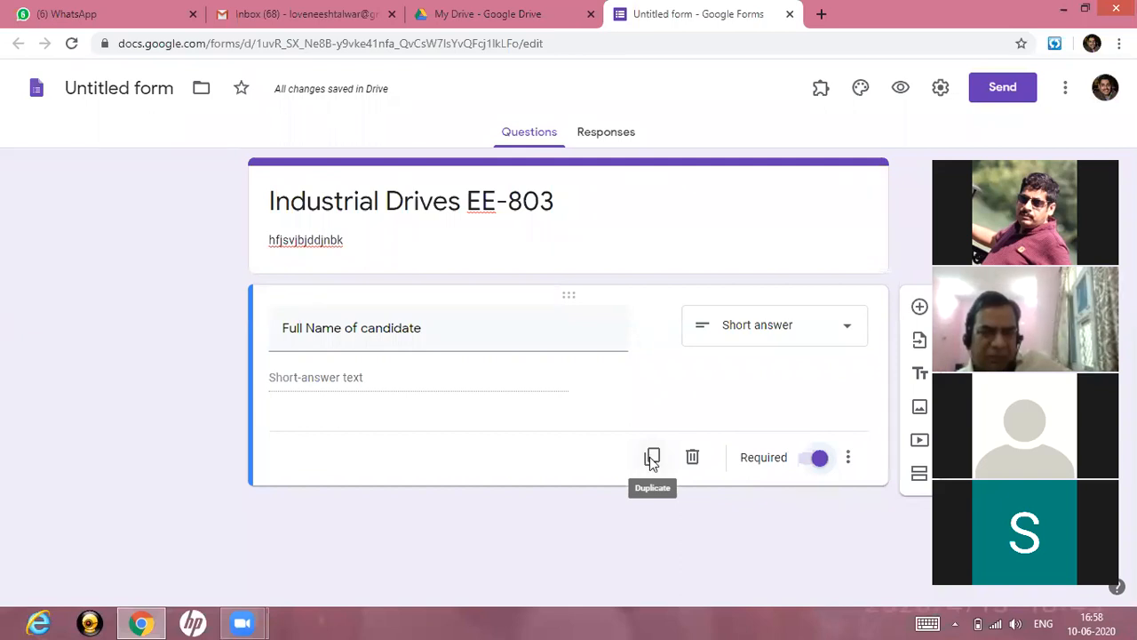
Duplicate the candidate name question and set the copy's text to "class Roll.no".
{"action": "left_click", "coordinate": [654, 460]}
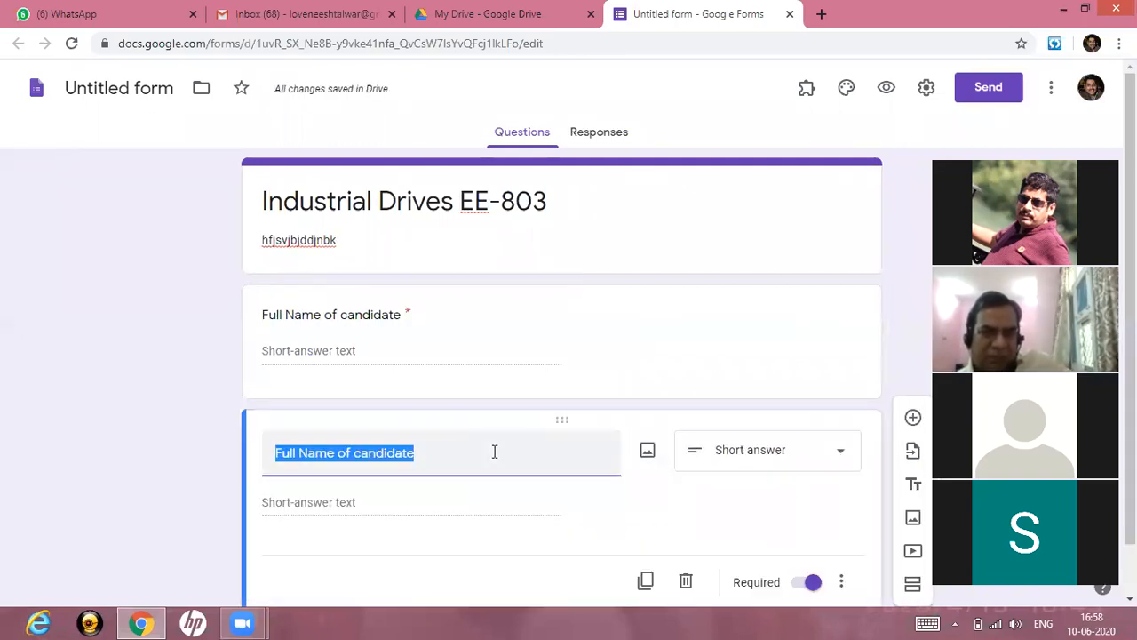
{"action": "type", "text": "R"}
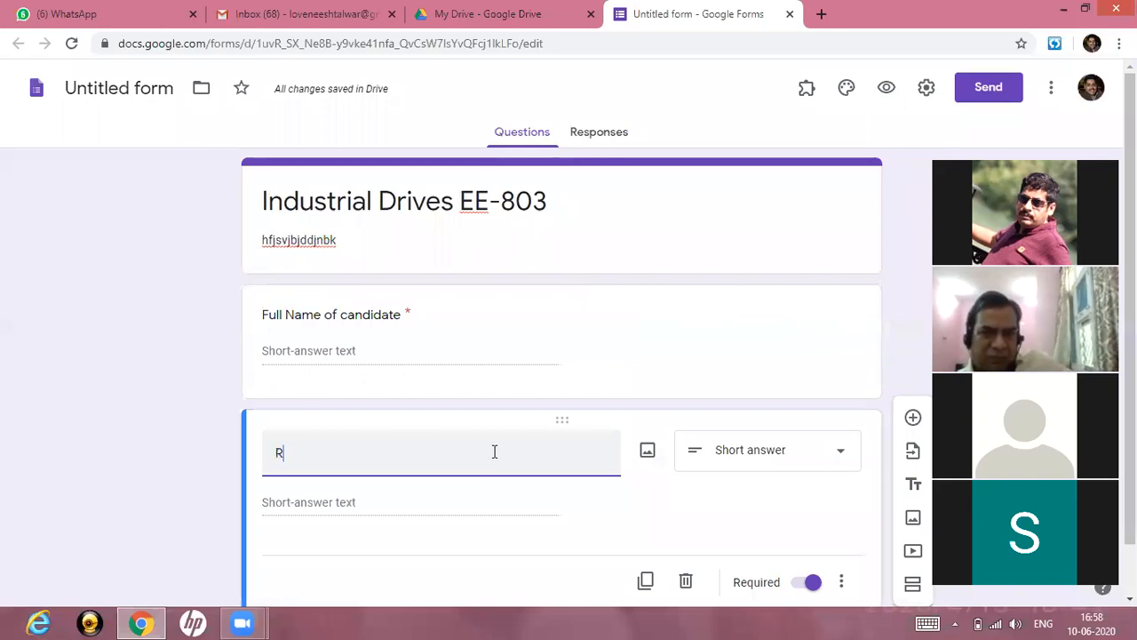
{"action": "type", "text": "oll.no"}
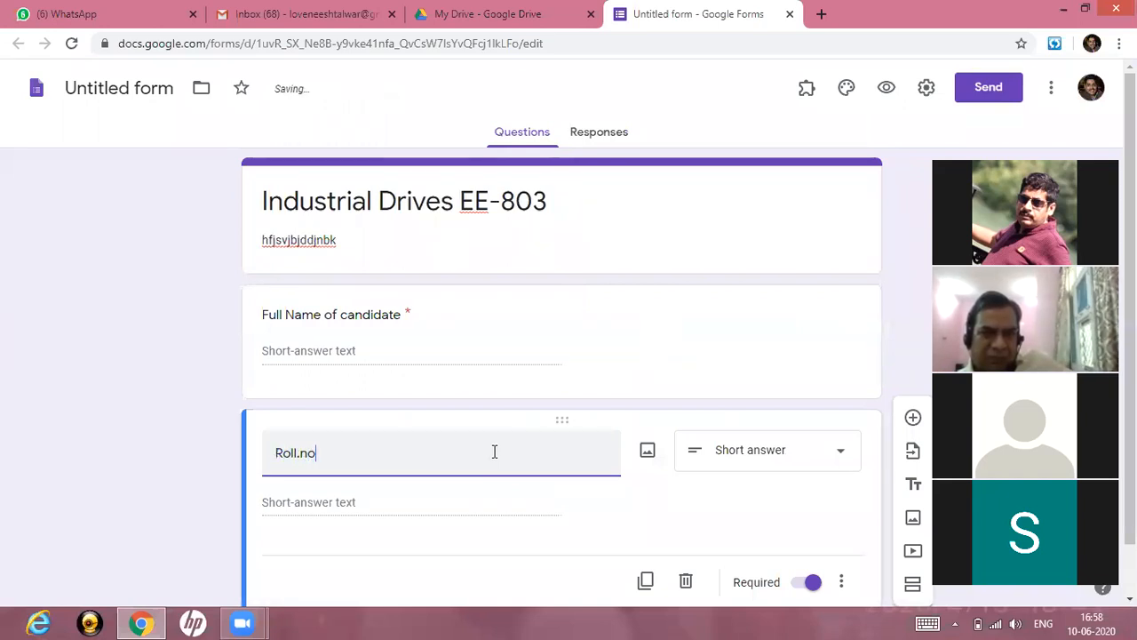
{"action": "key", "text": "Home"}
{"action": "type", "text": "cla"}
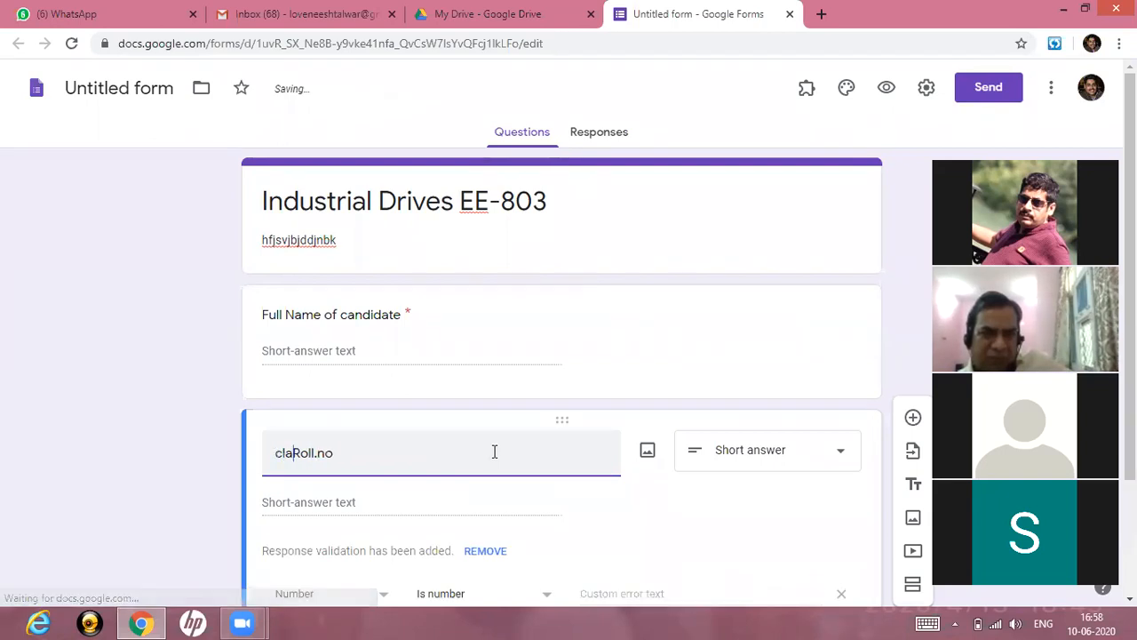
{"action": "type", "text": "ss"}
Duplicate the class roll number question and set the copy's text to "Semester".
{"action": "scroll", "coordinate": [533, 450], "scroll_direction": "down", "scroll_amount": 2}
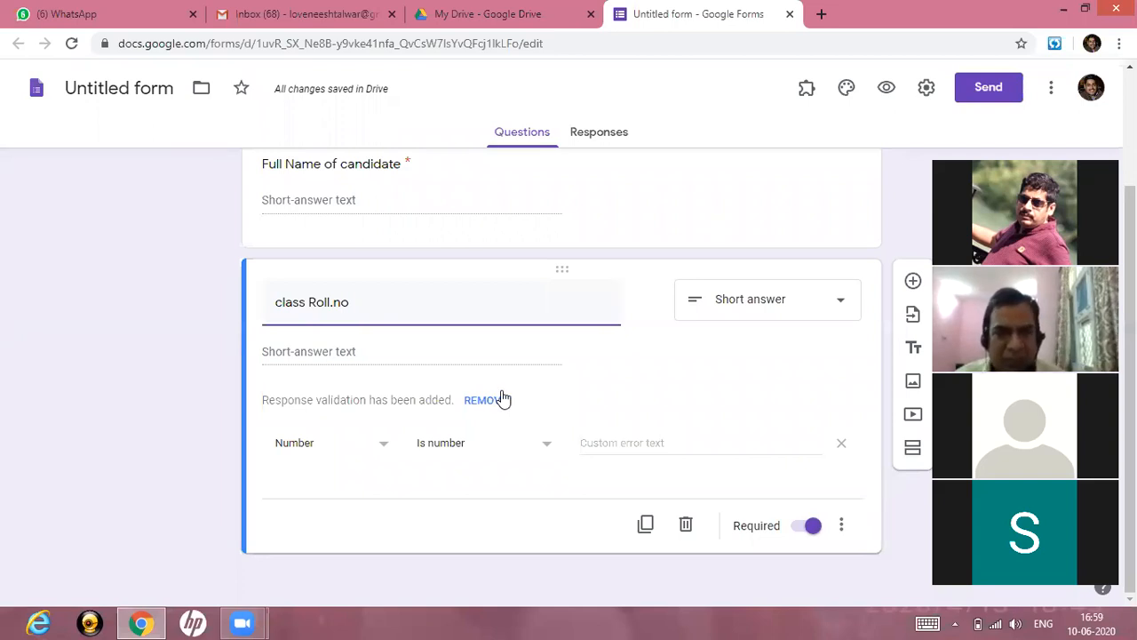
{"action": "left_click", "coordinate": [649, 531]}
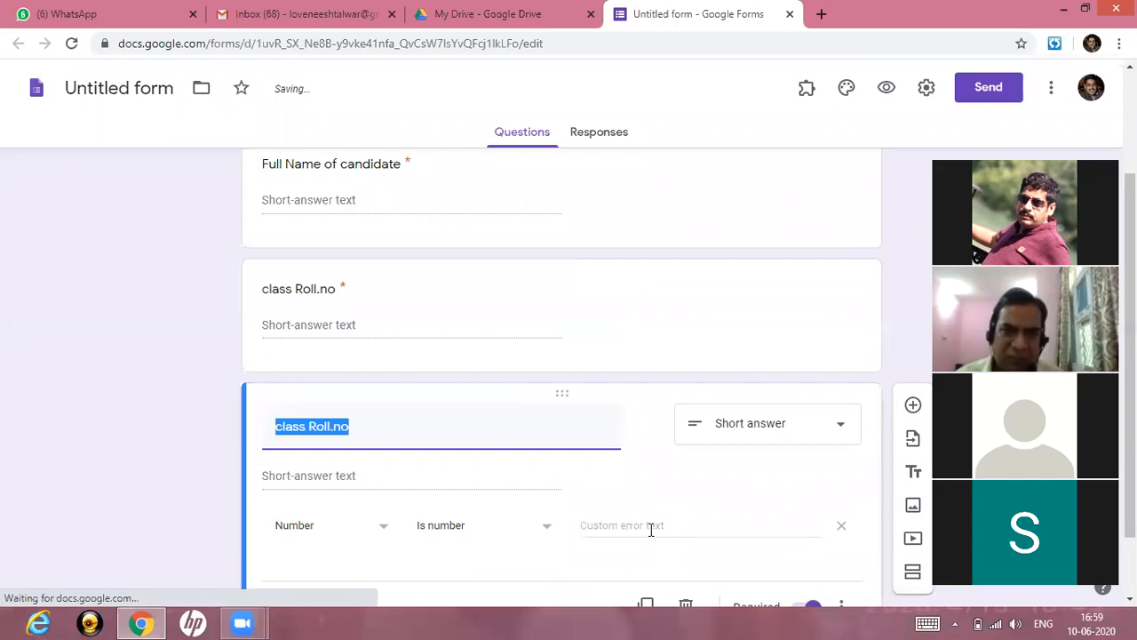
{"action": "type", "text": "S"}
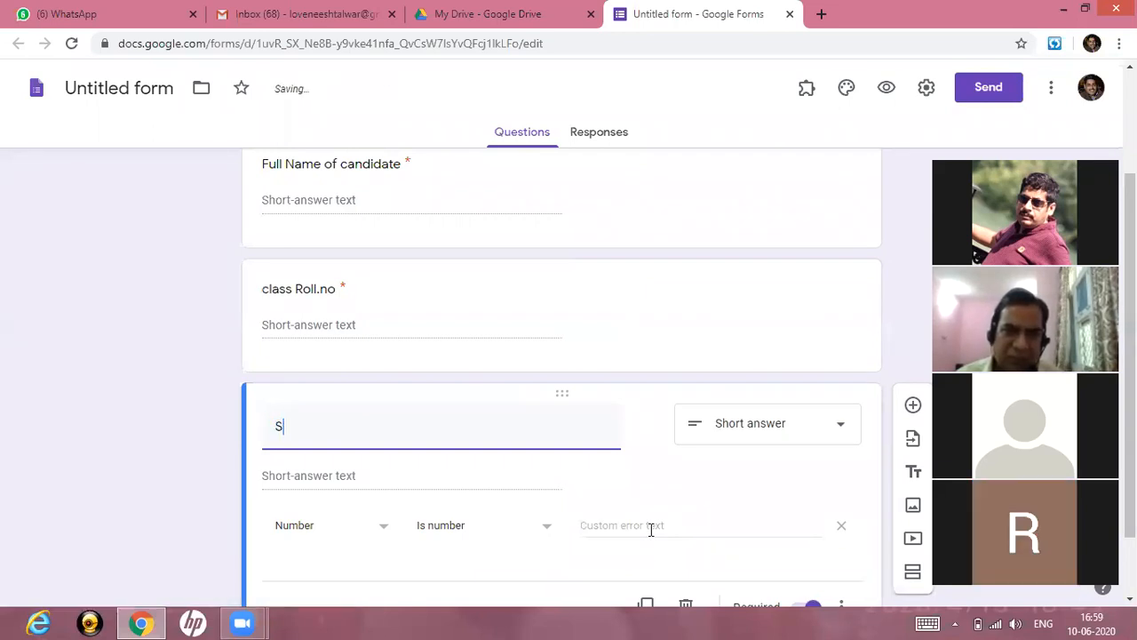
{"action": "key", "text": "BackSpace"}
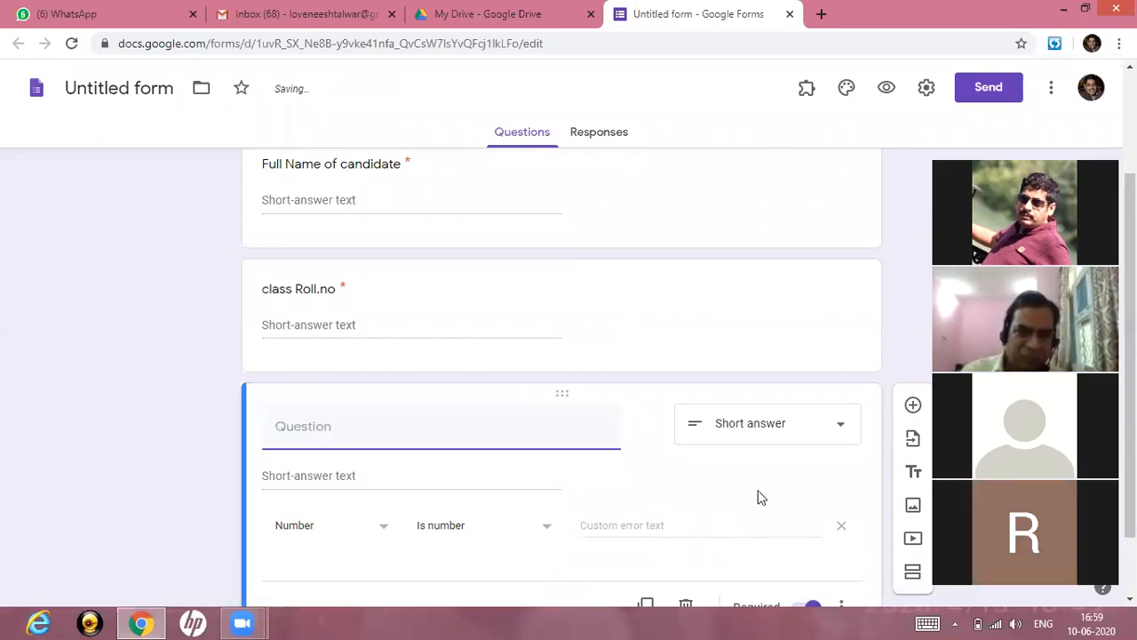
{"action": "scroll", "coordinate": [760, 498], "scroll_direction": "down", "scroll_amount": 1}
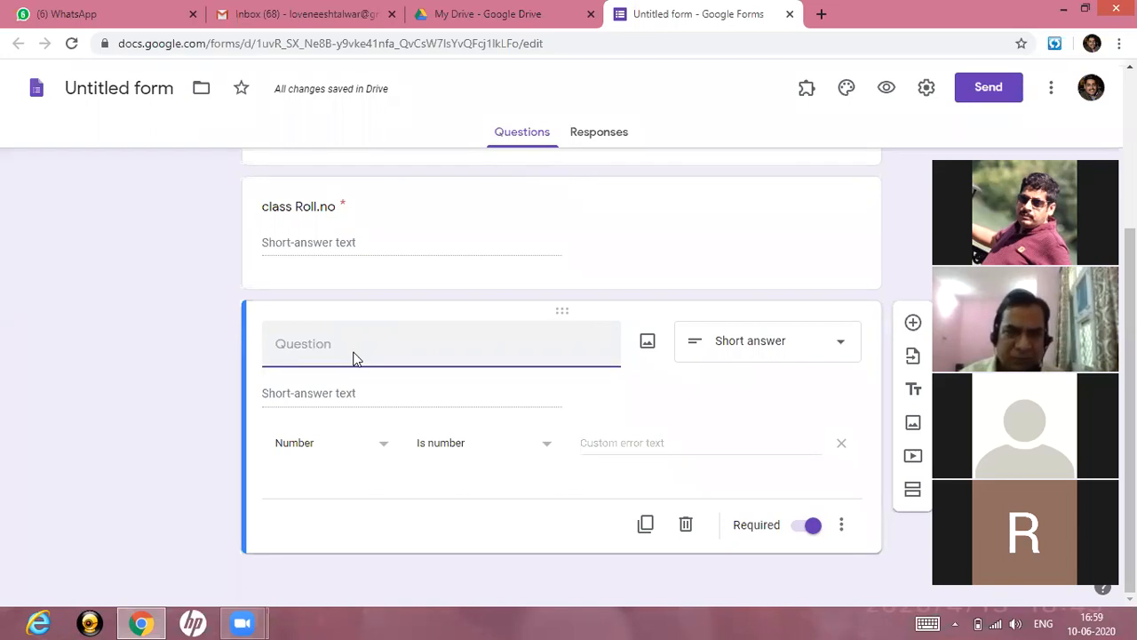
{"action": "type", "text": "Semts"}
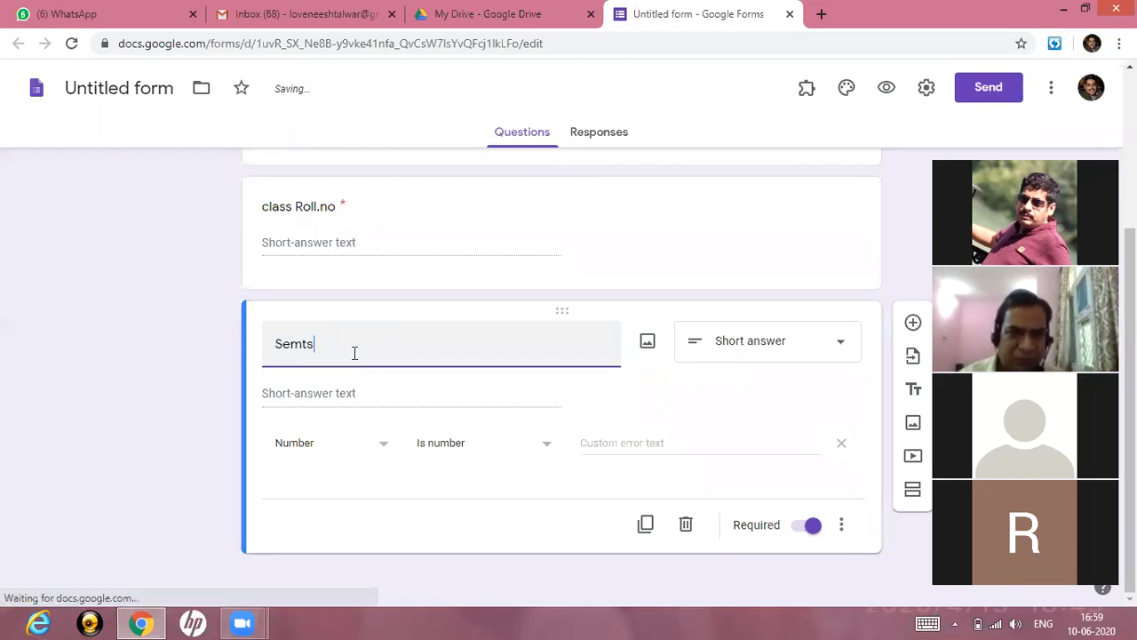
{"action": "type", "text": "r"}
{"action": "key", "text": "BackSpace"}
{"action": "key", "text": "BackSpace"}
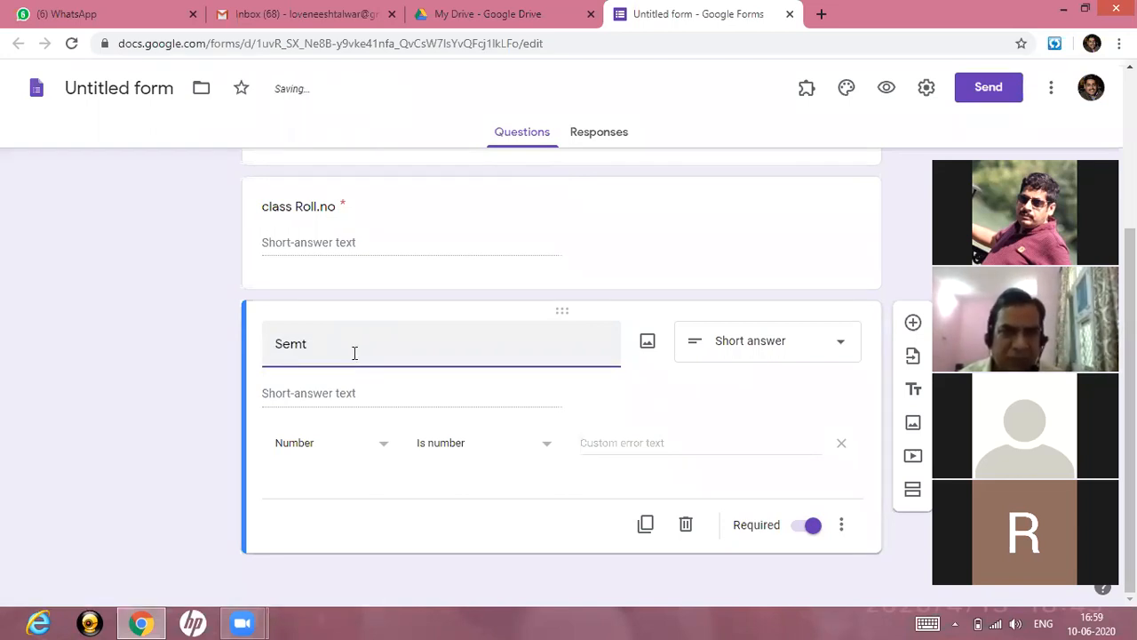
{"action": "key", "text": "BackSpace"}
{"action": "type", "text": "ester"}
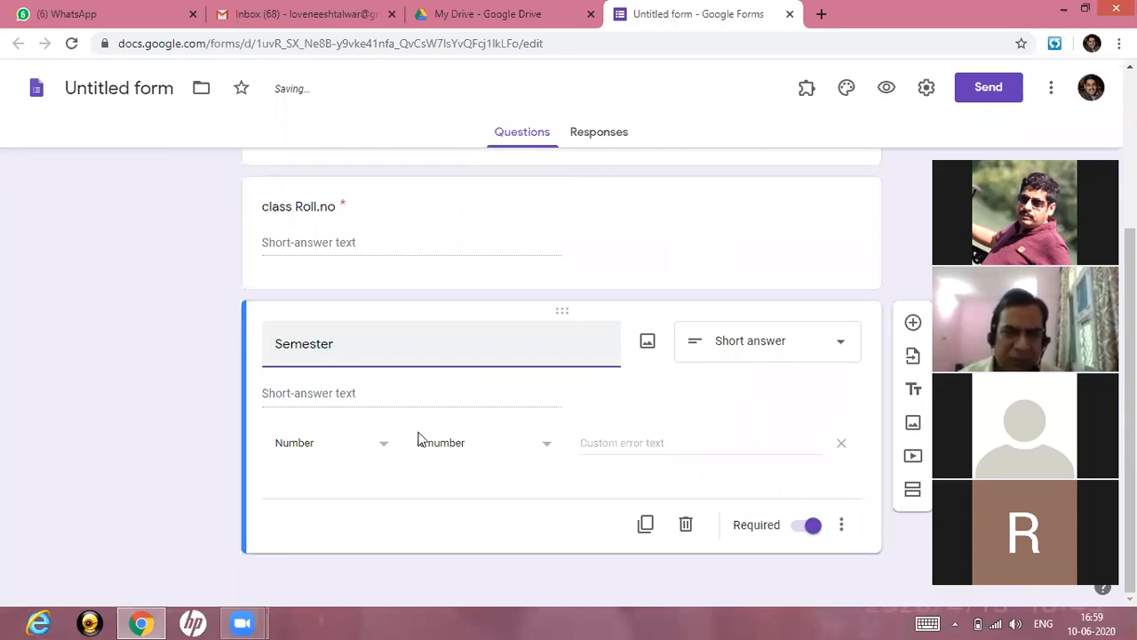
Reselect Short answer as the Semester question's answer type to clear its number validation.
{"action": "left_click", "coordinate": [819, 372]}
{"action": "left_click", "coordinate": [769, 124]}
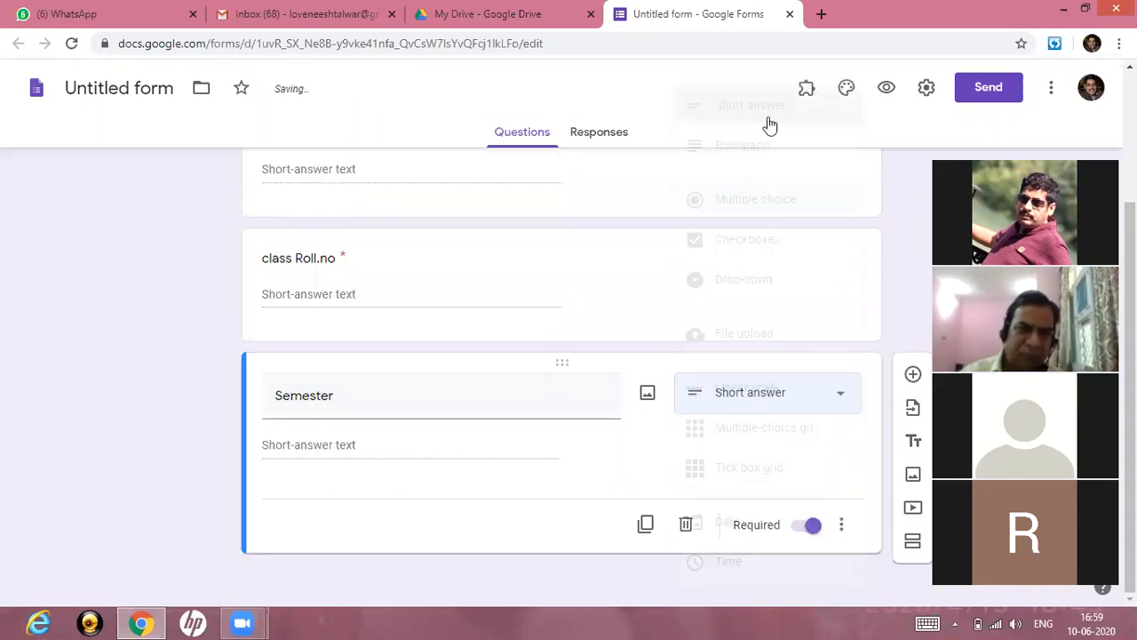
{"action": "scroll", "coordinate": [785, 263], "scroll_direction": "up", "scroll_amount": 3}
{"action": "scroll", "coordinate": [765, 285], "scroll_direction": "down", "scroll_amount": 2}
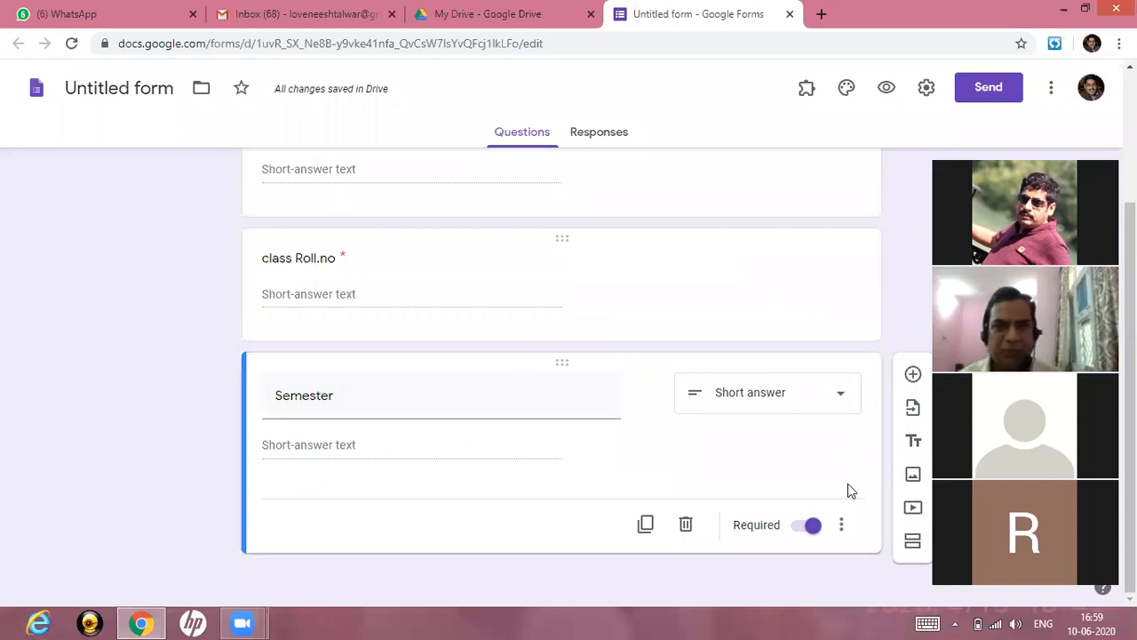
Duplicate the Semester question and dismiss the chat notification.
{"action": "left_click", "coordinate": [646, 525]}
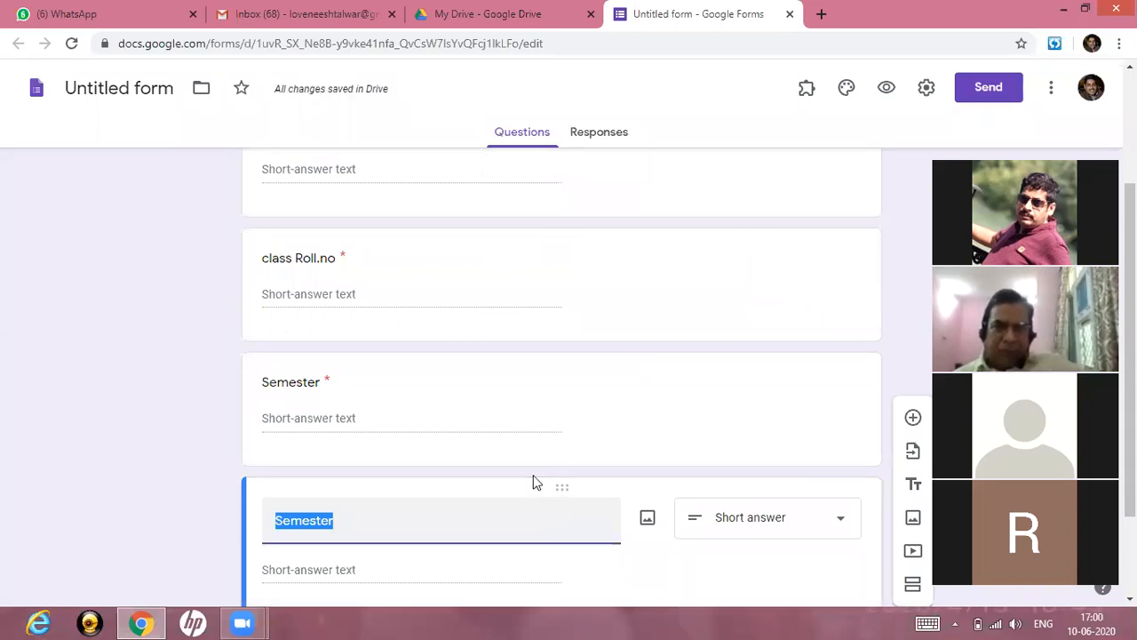
{"action": "scroll", "coordinate": [536, 480], "scroll_direction": "up", "scroll_amount": 1}
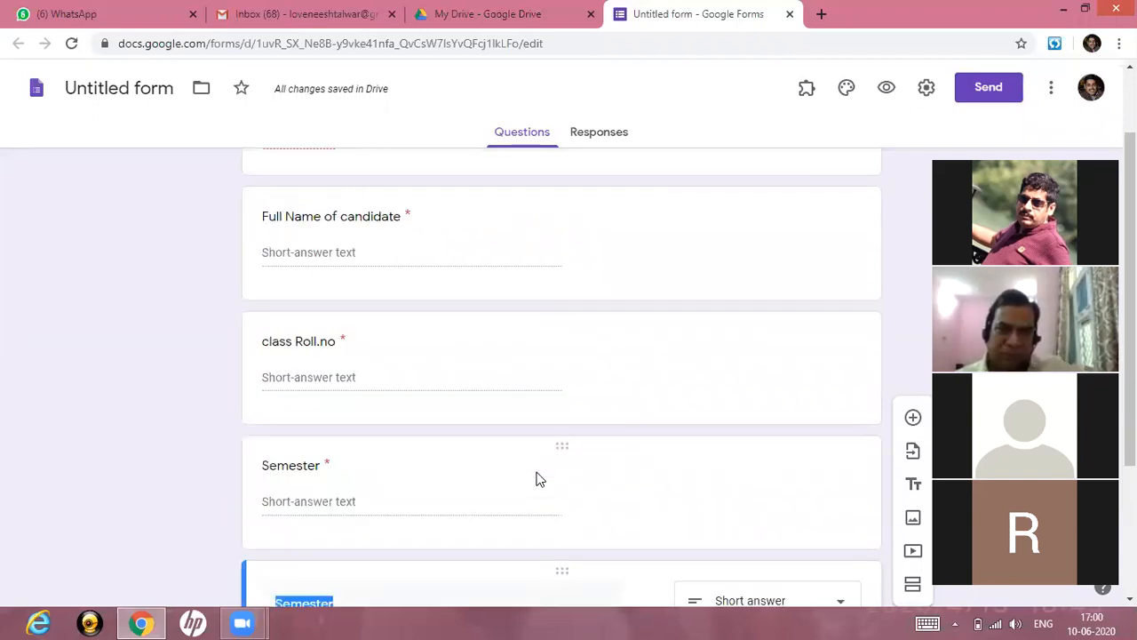
{"action": "scroll", "coordinate": [537, 481], "scroll_direction": "down", "scroll_amount": 2}
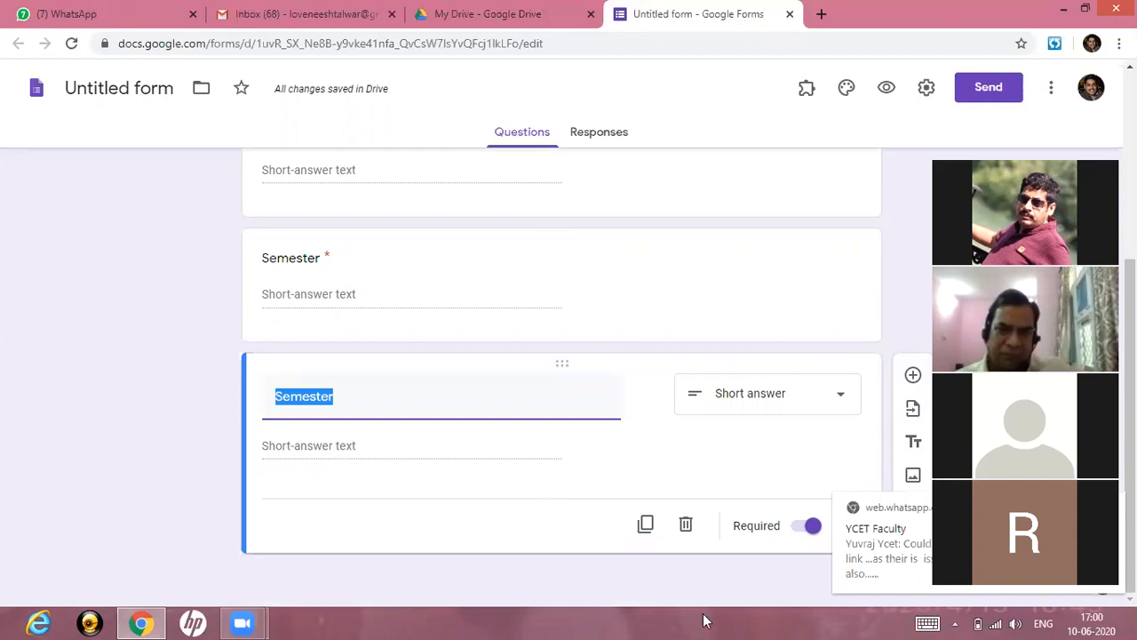
{"action": "left_click", "coordinate": [907, 88]}
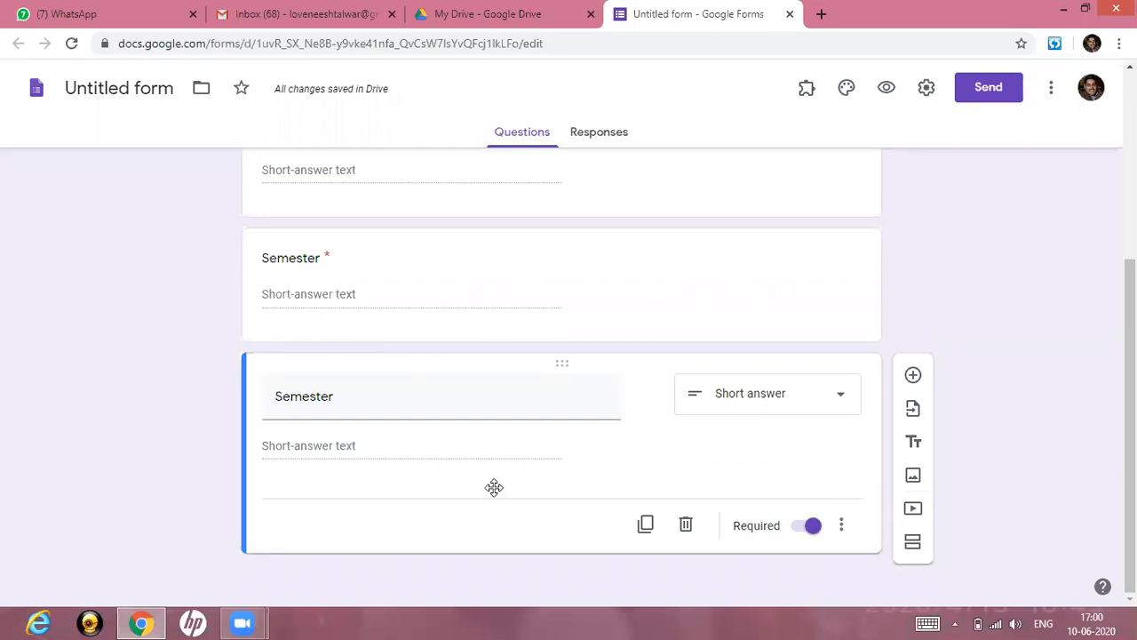
Add a new section to the form below the duplicated Semester question.
{"action": "scroll", "coordinate": [1066, 114], "scroll_direction": "up", "scroll_amount": 3}
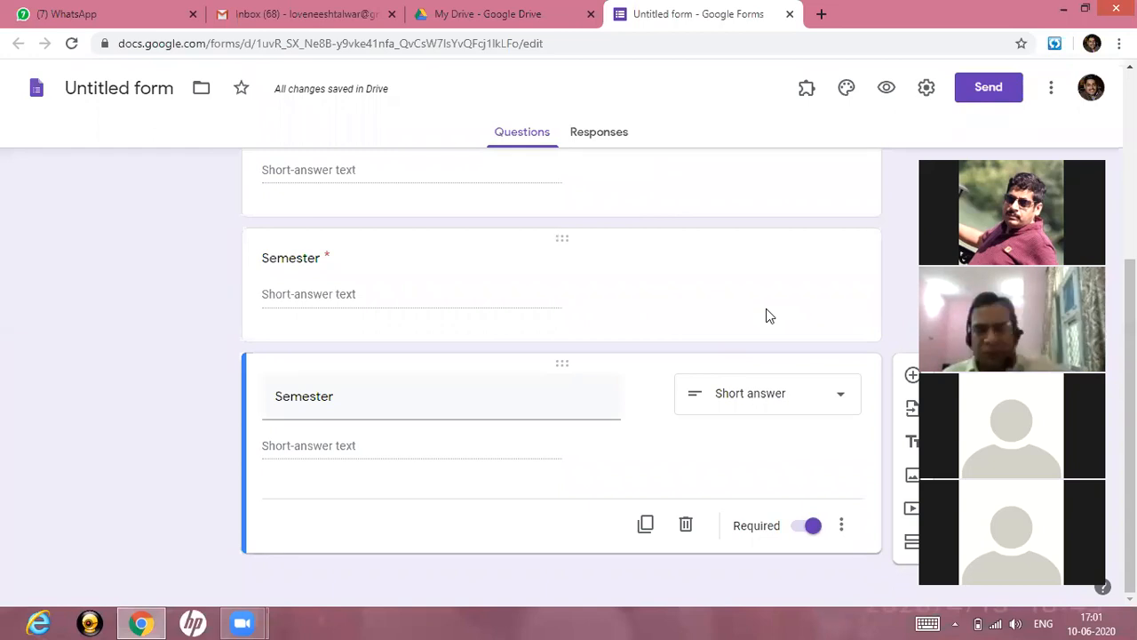
{"action": "left_click", "coordinate": [914, 543]}
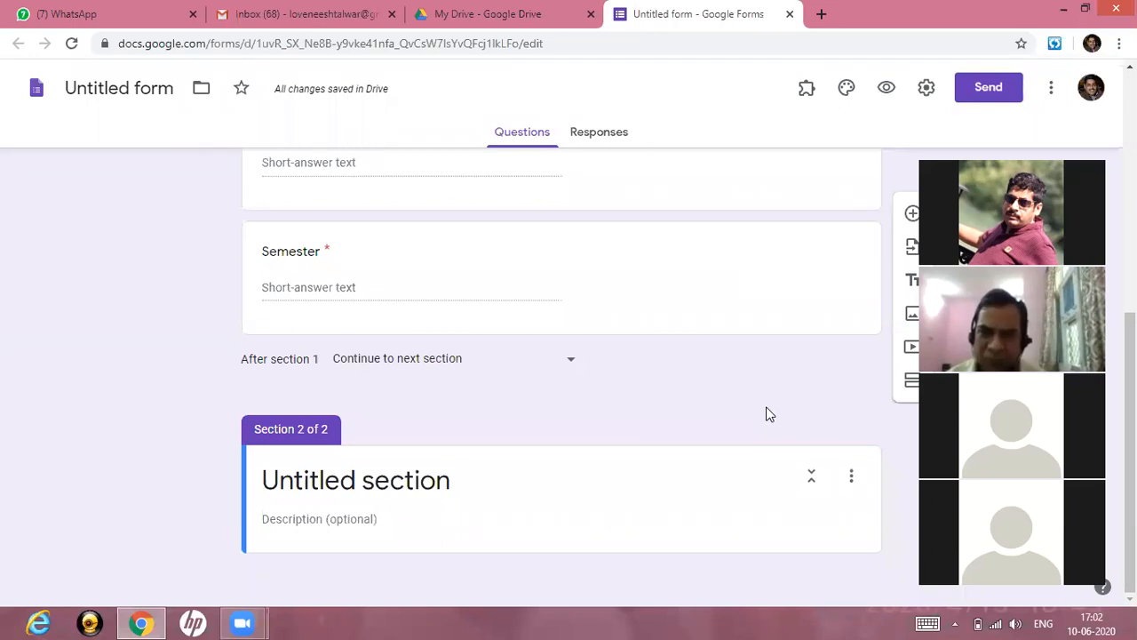
{"action": "scroll", "coordinate": [769, 414], "scroll_direction": "up", "scroll_amount": 3}
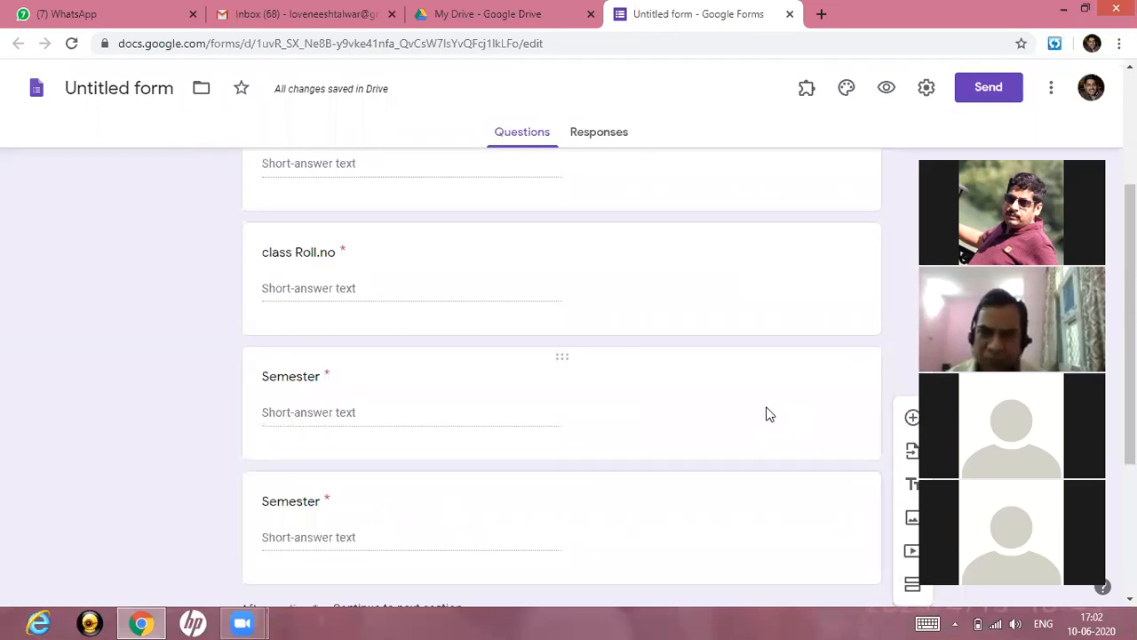
{"action": "scroll", "coordinate": [769, 415], "scroll_direction": "down", "scroll_amount": 3}
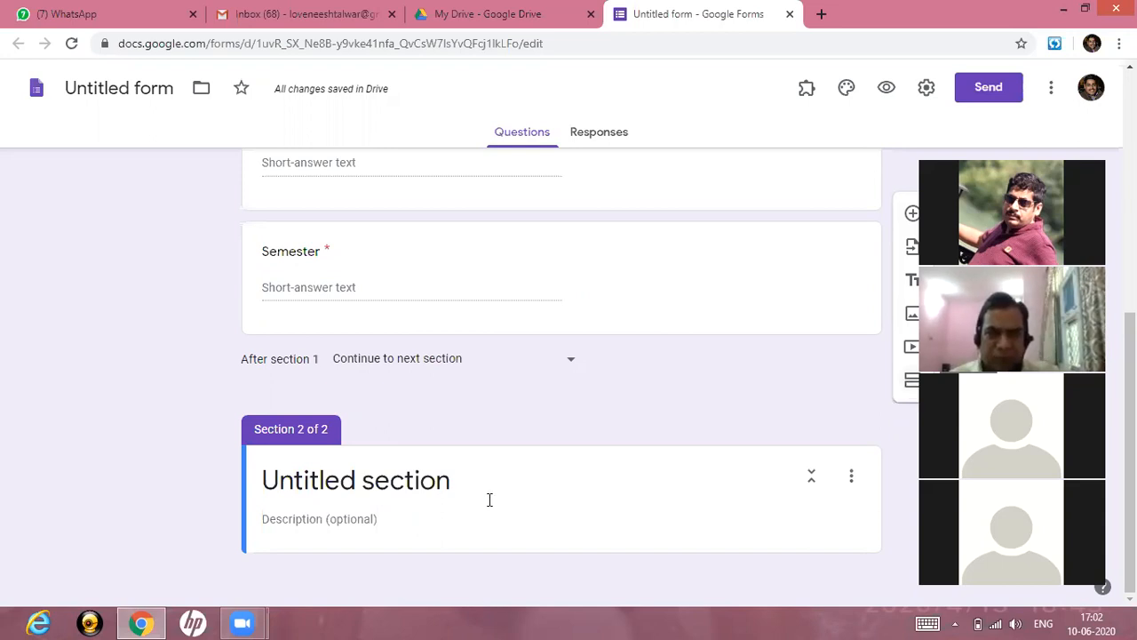
Title the second section "Industrial Drives EE-803", with the stray capital R in "Drives" corrected.
{"action": "left_click", "coordinate": [305, 479]}
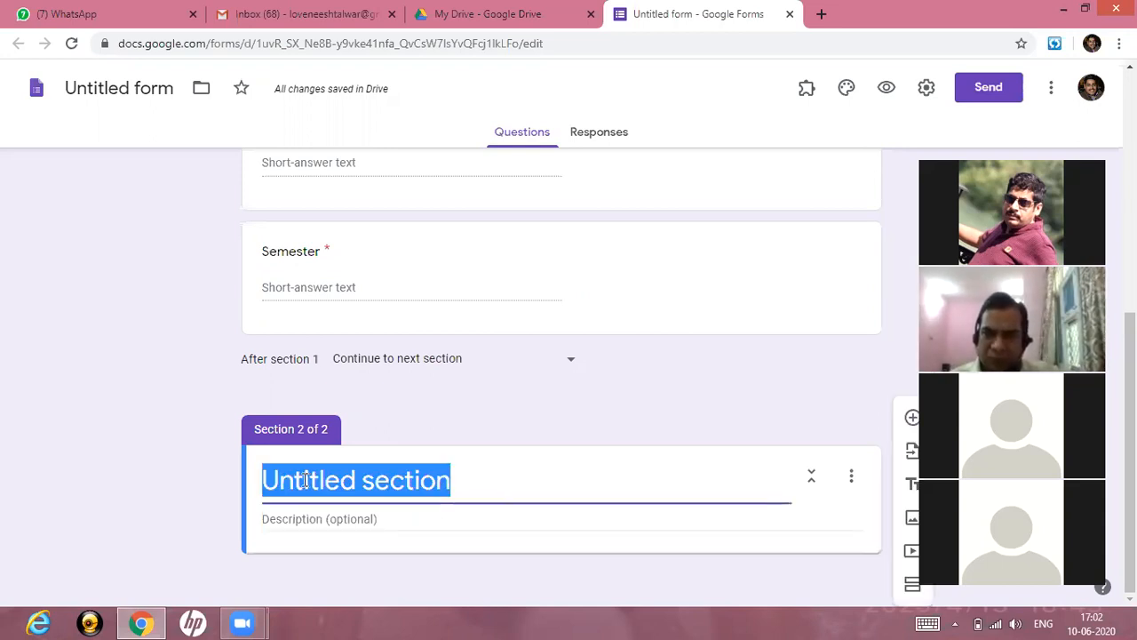
{"action": "type", "text": "Indus"}
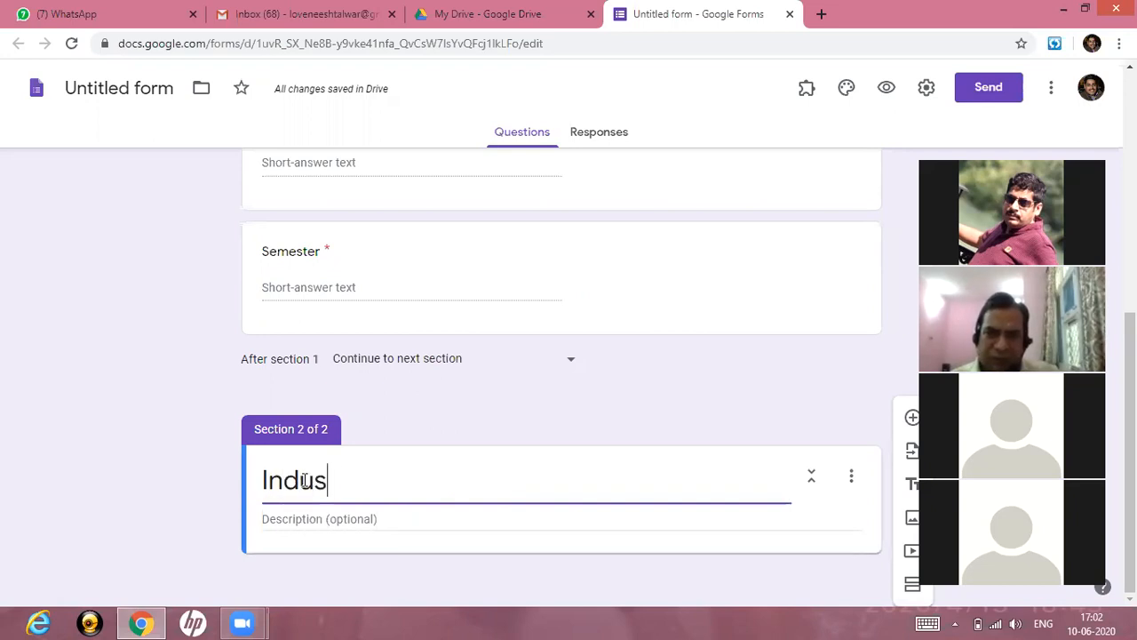
{"action": "type", "text": "trial DR"}
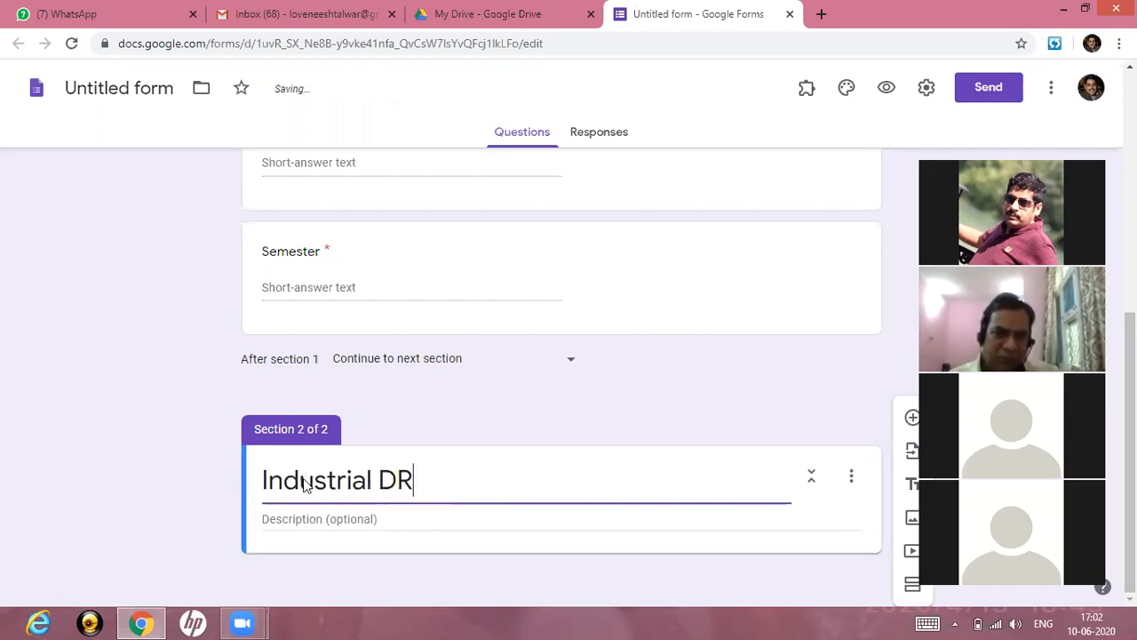
{"action": "type", "text": "ives "}
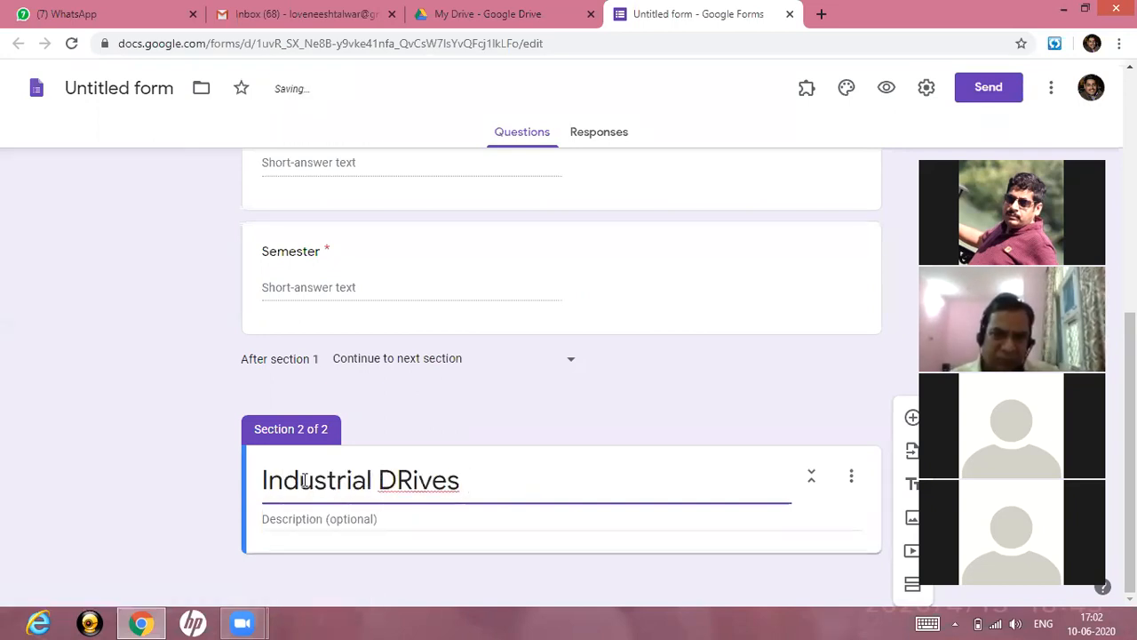
{"action": "type", "text": "EE-"}
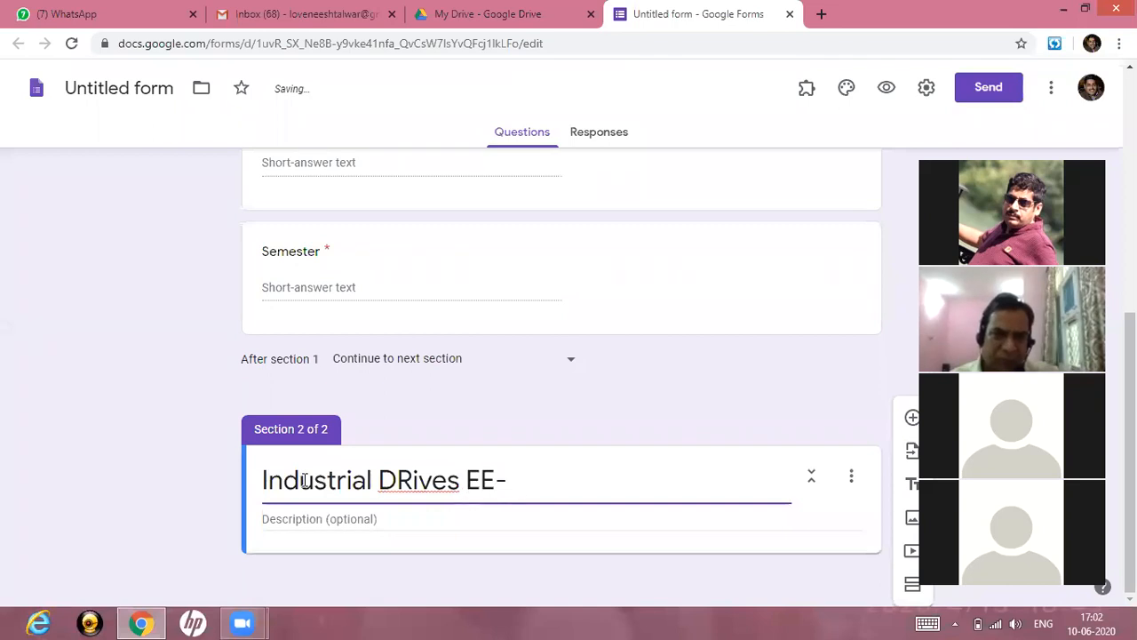
{"action": "type", "text": "803"}
{"action": "key", "text": "Left"}
{"action": "key", "text": "Left"}
{"action": "key", "text": "Left"}
{"action": "key", "text": "Left"}
{"action": "key", "text": "Left"}
{"action": "key", "text": "Left"}
{"action": "key", "text": "Left"}
{"action": "key", "text": "Left"}
{"action": "key", "text": "Left"}
{"action": "key", "text": "Left"}
{"action": "key", "text": "BackSpace"}
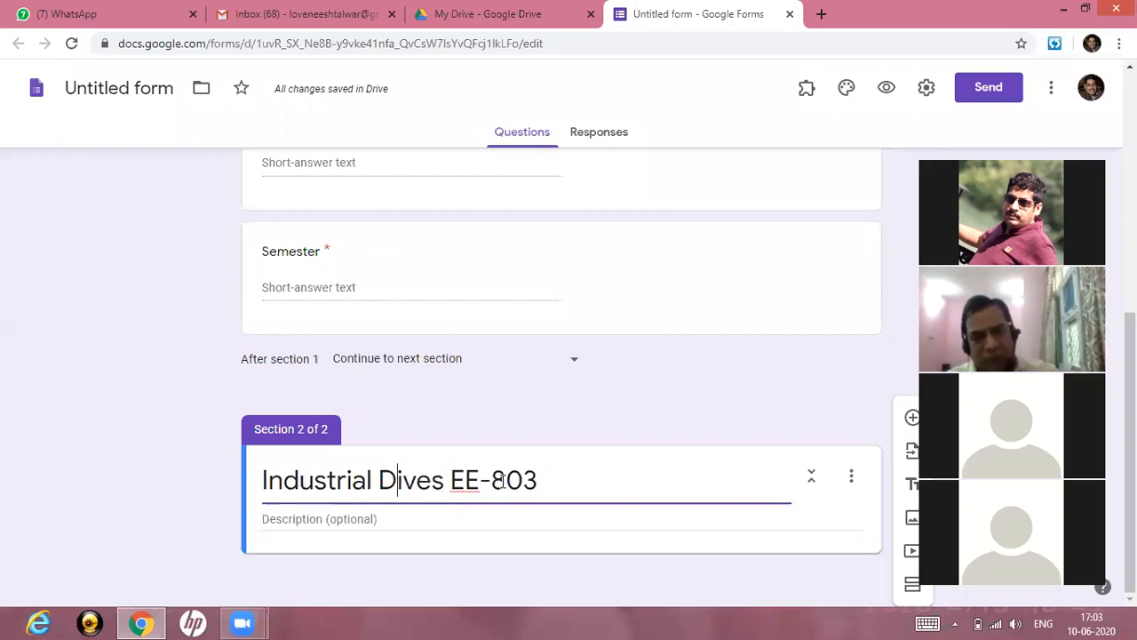
{"action": "type", "text": "r"}
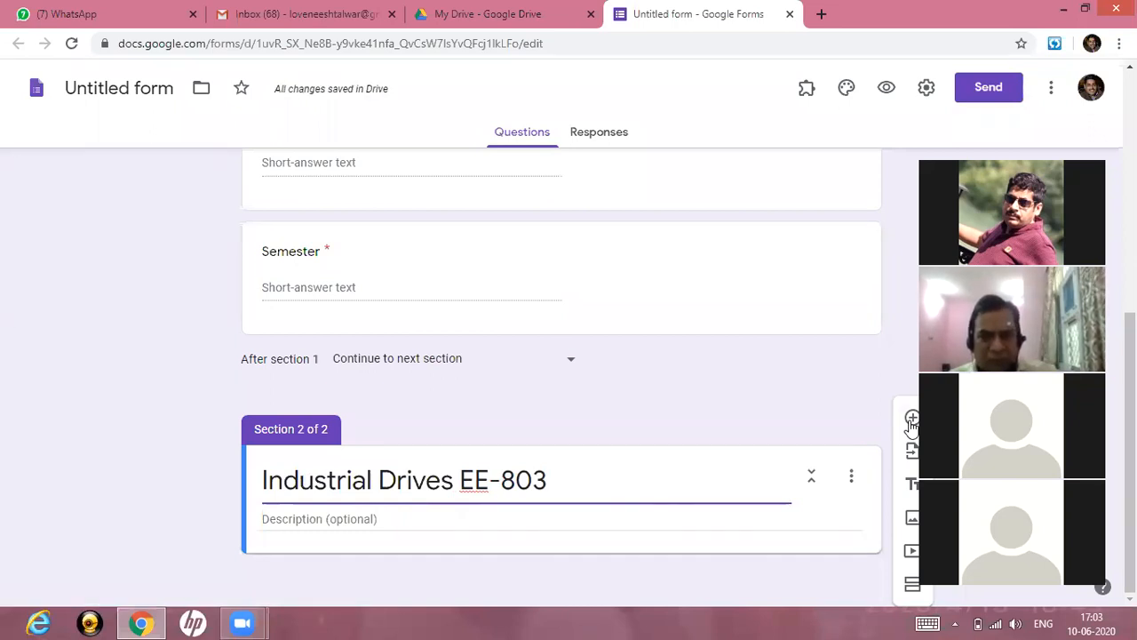
Add a multiple-choice question to the second section with the question text "3+3".
{"action": "left_click", "coordinate": [912, 425]}
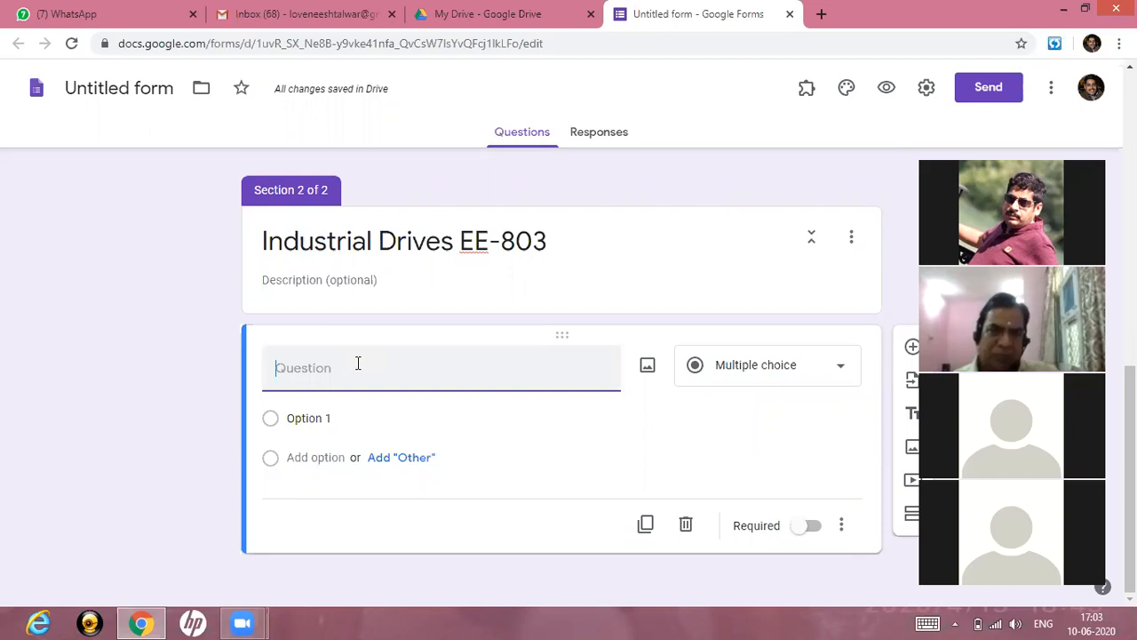
{"action": "type", "text": "ac"}
{"action": "key", "text": "BackSpace"}
{"action": "key", "text": "BackSpace"}
{"action": "key", "text": "BackSpace"}
{"action": "type", "text": "3=3"}
{"action": "key", "text": "BackSpace"}
{"action": "key", "text": "BackSpace"}
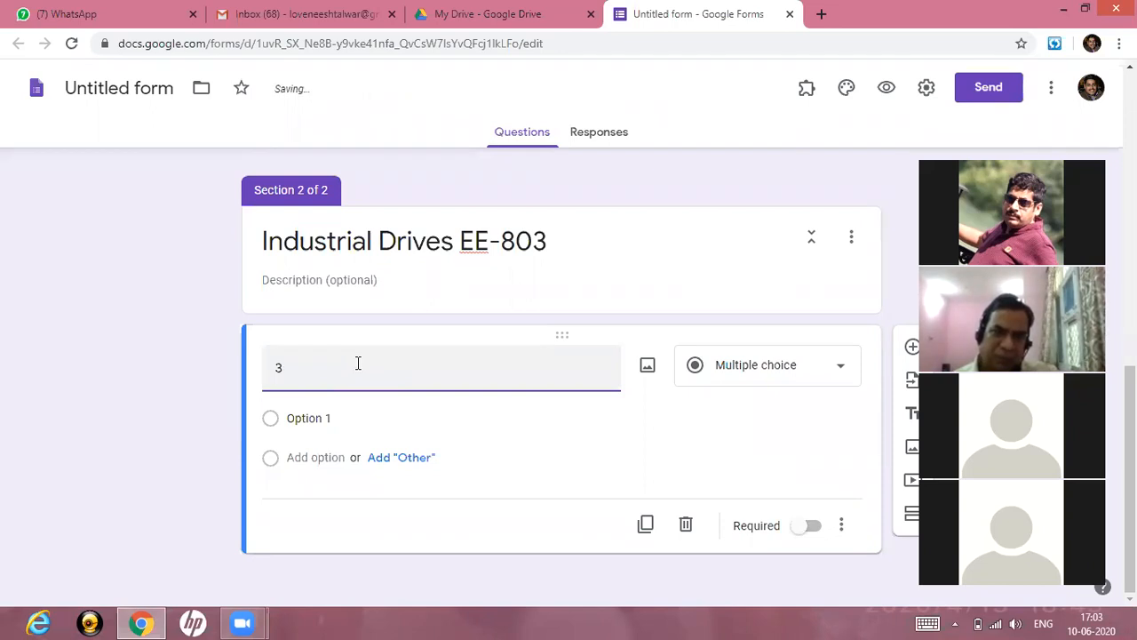
{"action": "type", "text": "+3"}
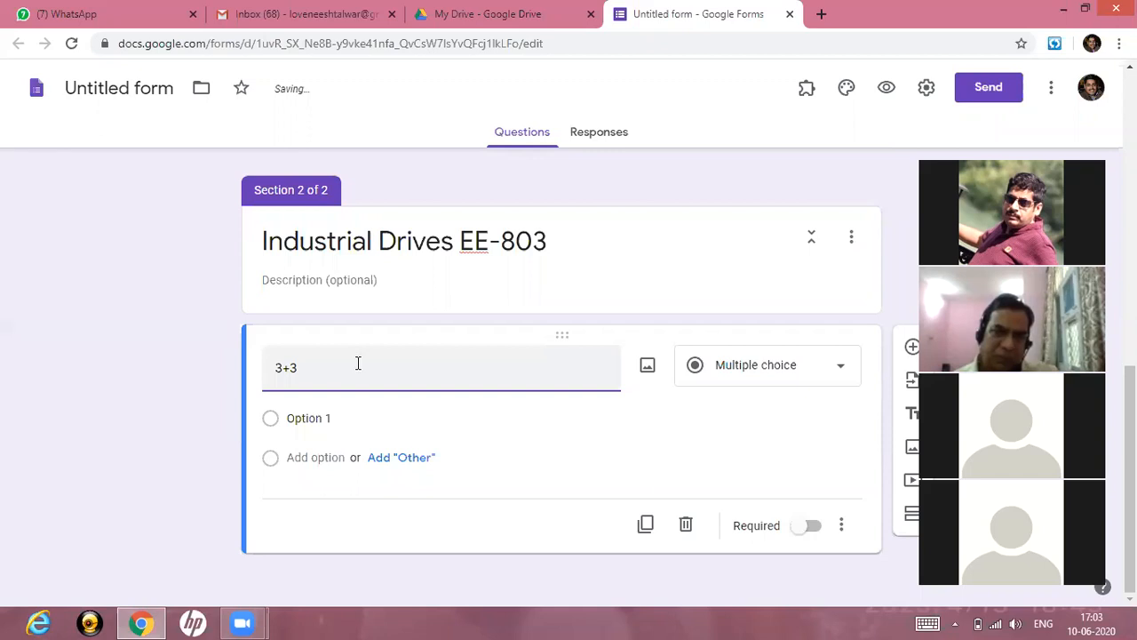
Give the "3+3" question the answer options 6, 5, 7 and 4.
{"action": "left_click", "coordinate": [299, 418]}
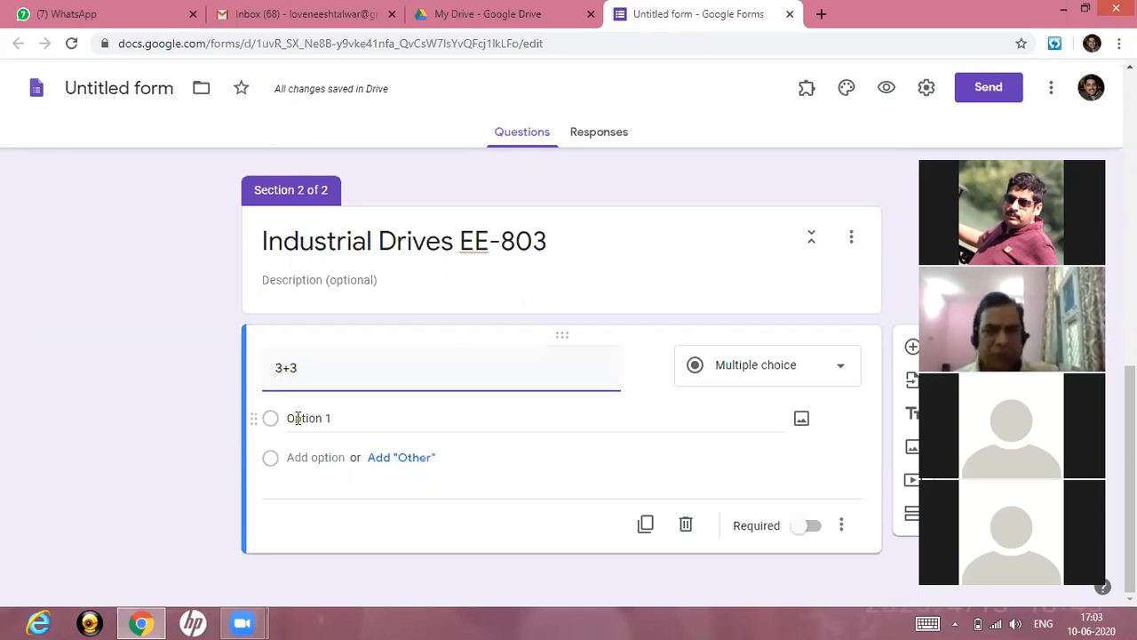
{"action": "left_click", "coordinate": [298, 418]}
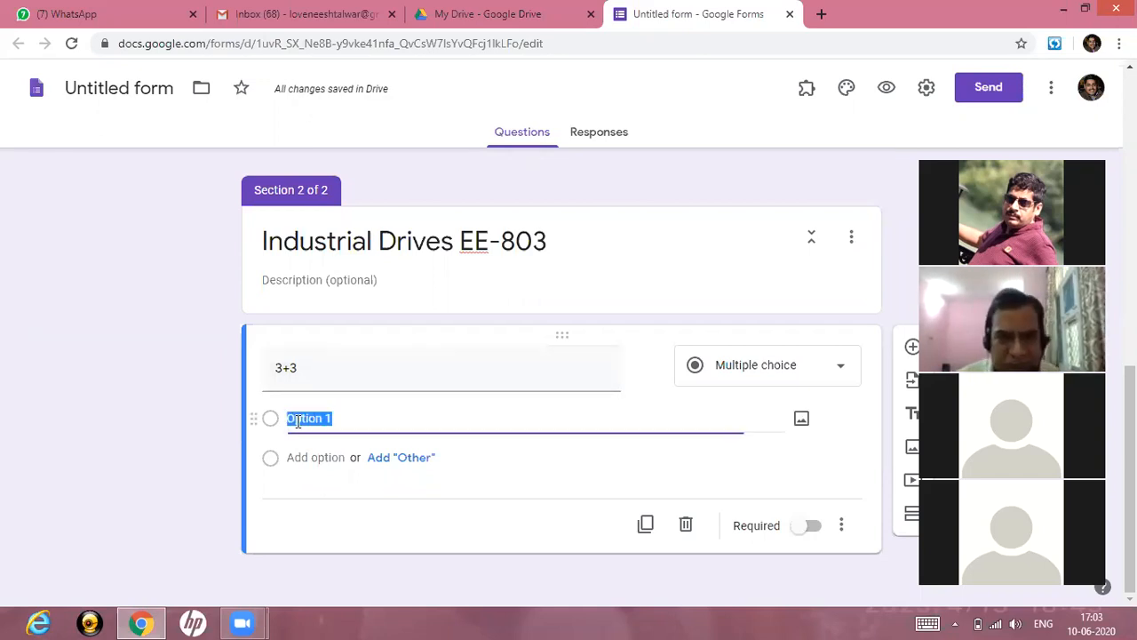
{"action": "type", "text": "6"}
{"action": "left_click", "coordinate": [317, 464]}
{"action": "type", "text": "5"}
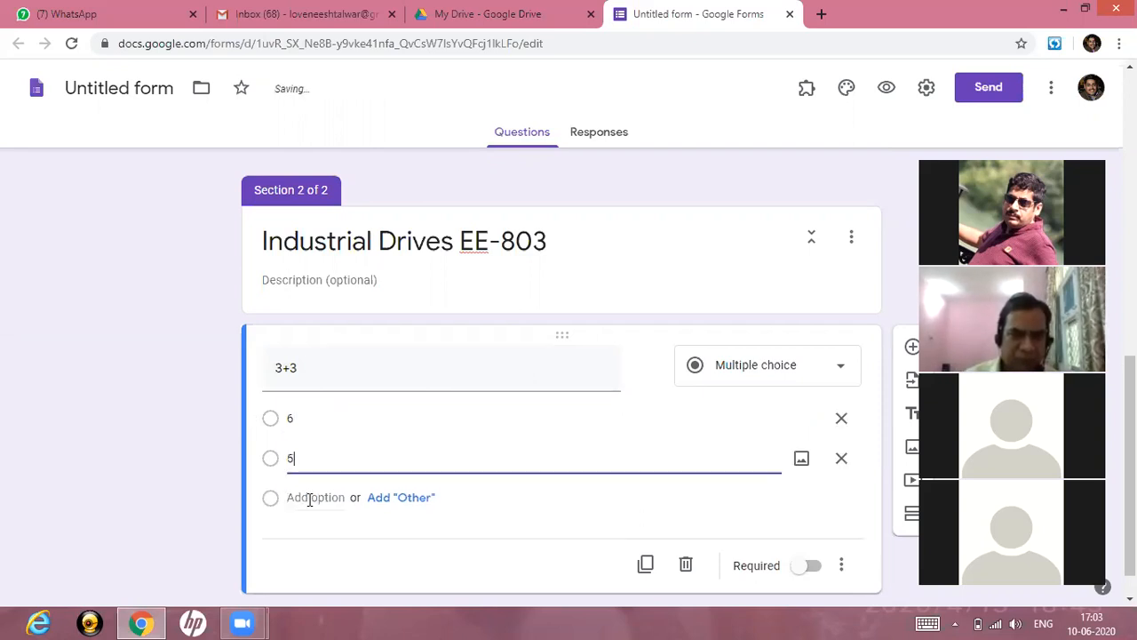
{"action": "left_click", "coordinate": [309, 499]}
{"action": "type", "text": "7"}
{"action": "left_click", "coordinate": [299, 535]}
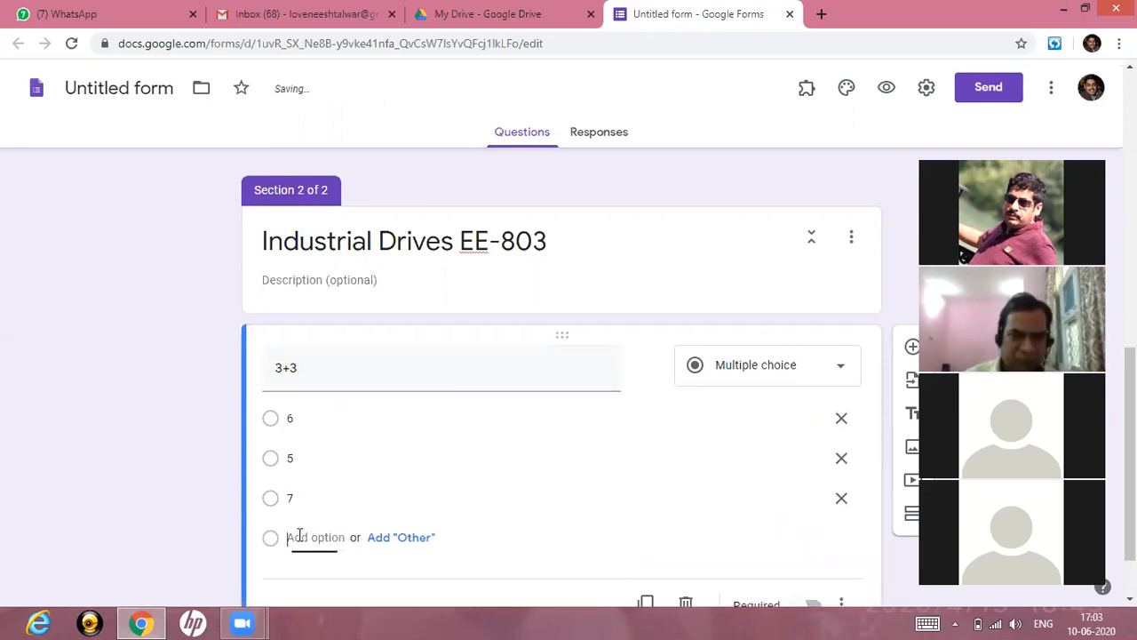
{"action": "type", "text": "4"}
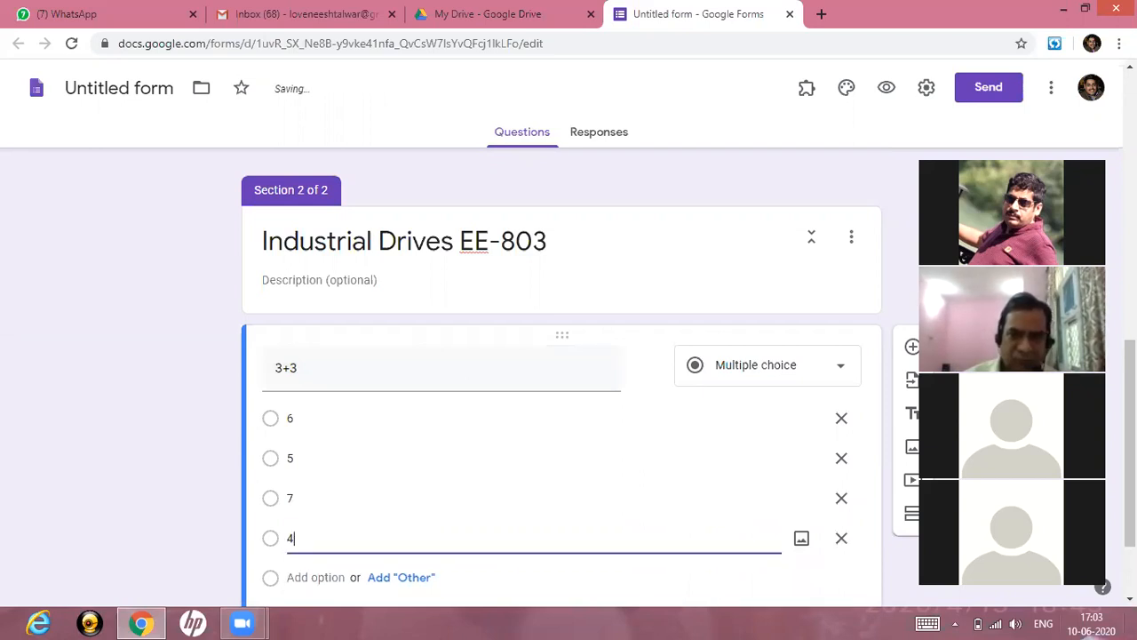
Make the "3+3" question required.
{"action": "scroll", "coordinate": [561, 376], "scroll_direction": "down", "scroll_amount": 2}
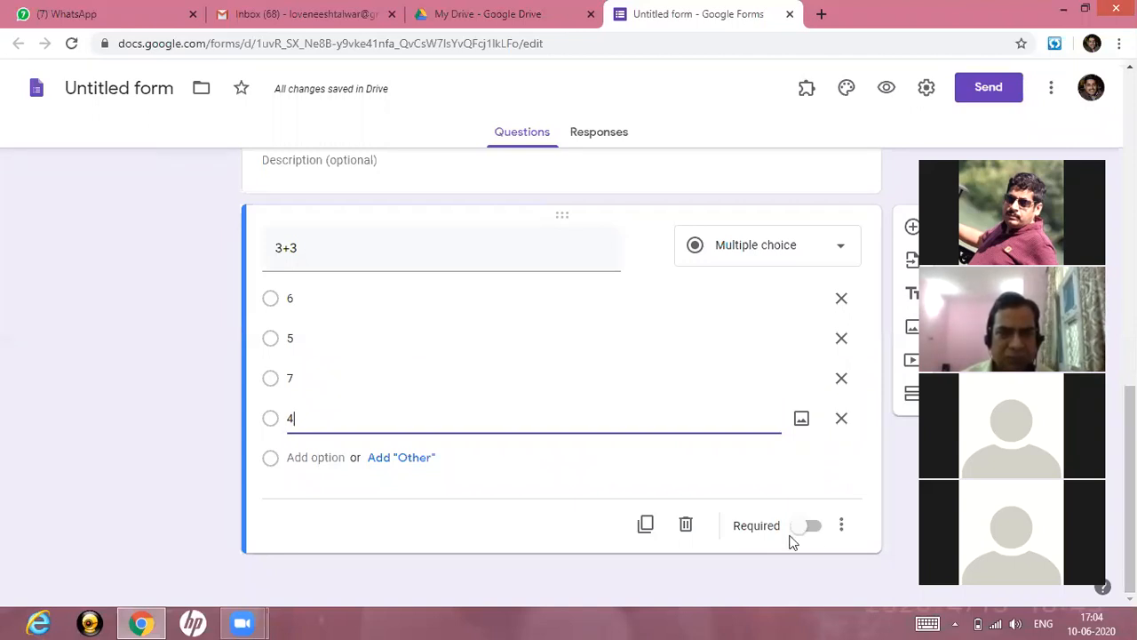
{"action": "left_click", "coordinate": [816, 529]}
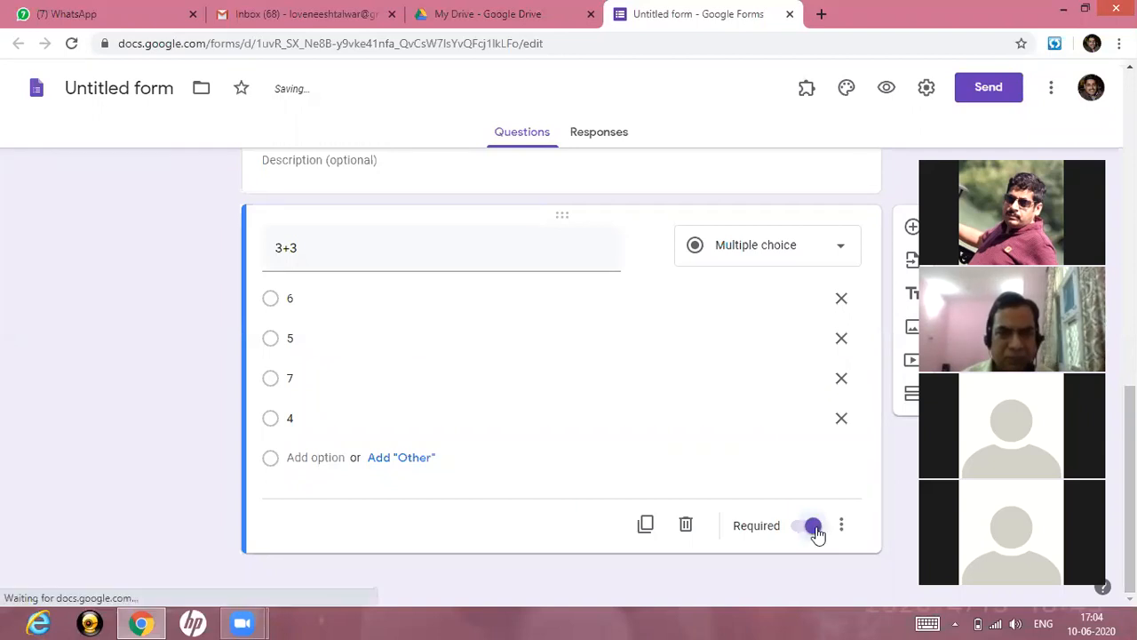
{"action": "left_click", "coordinate": [808, 530]}
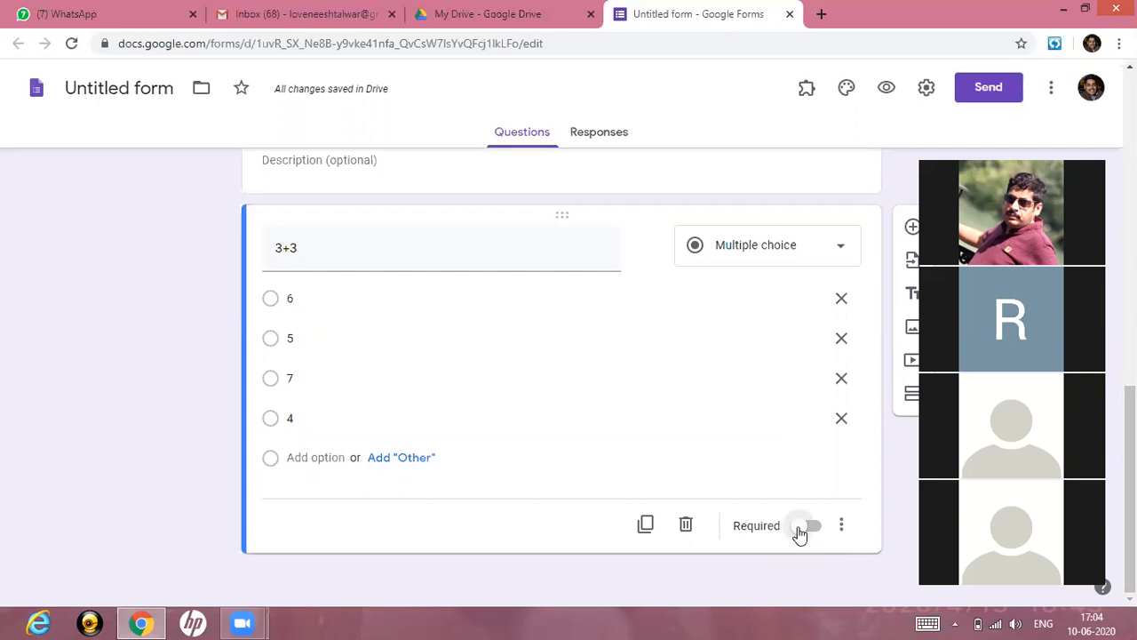
{"action": "left_click", "coordinate": [807, 527]}
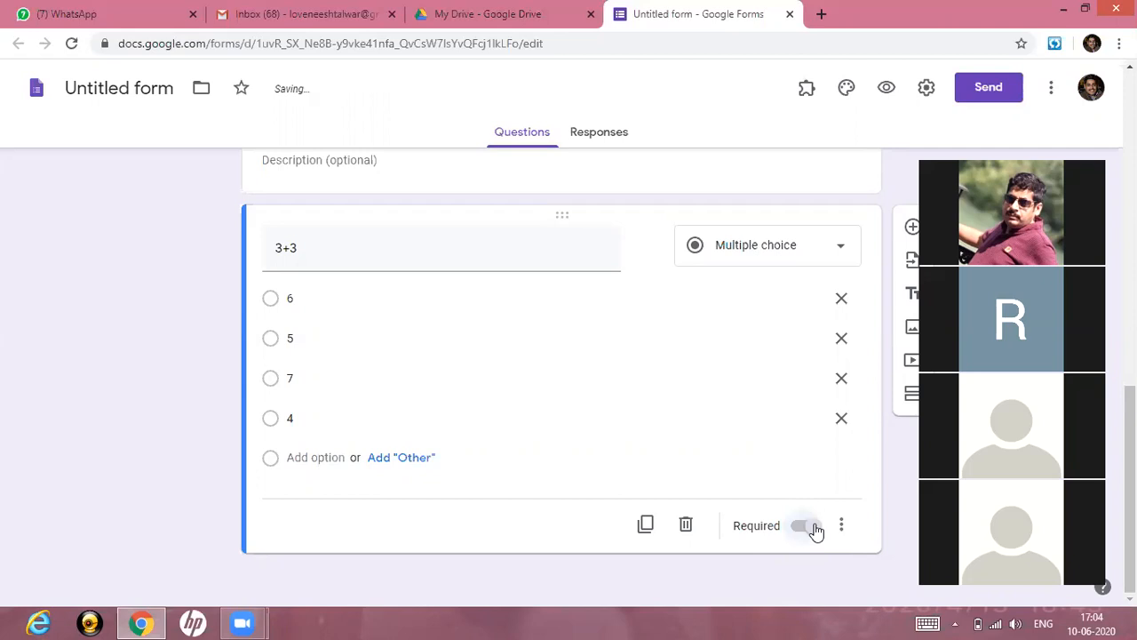
{"action": "left_click", "coordinate": [813, 528]}
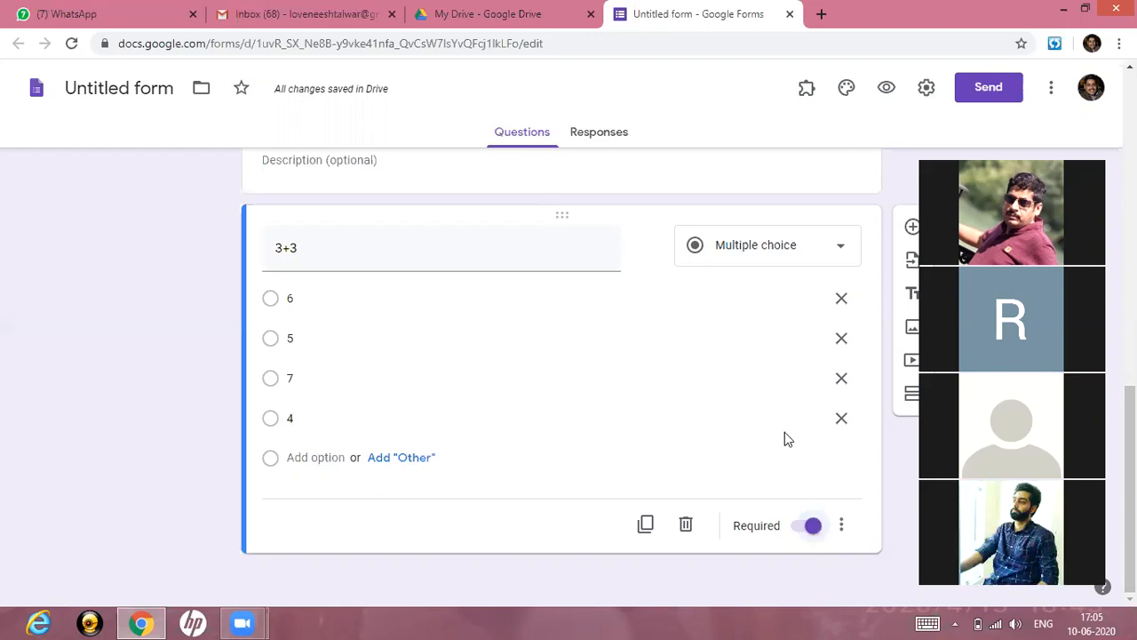
Add another multiple-choice question below "3+3" with the question text "2-2".
{"action": "left_click", "coordinate": [911, 227]}
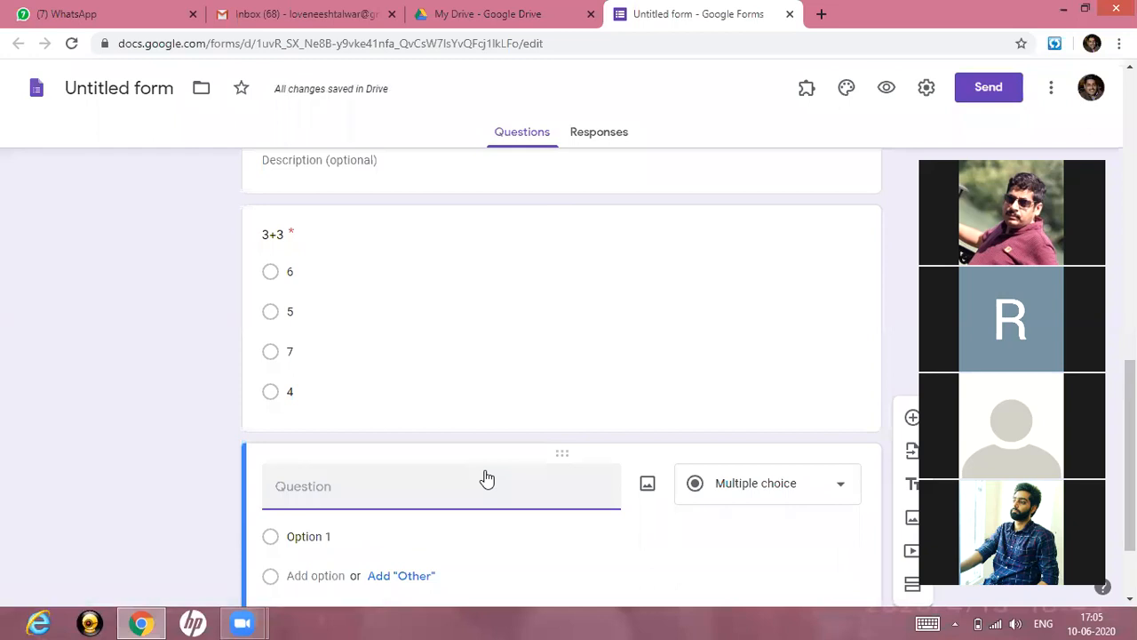
{"action": "type", "text": "2"}
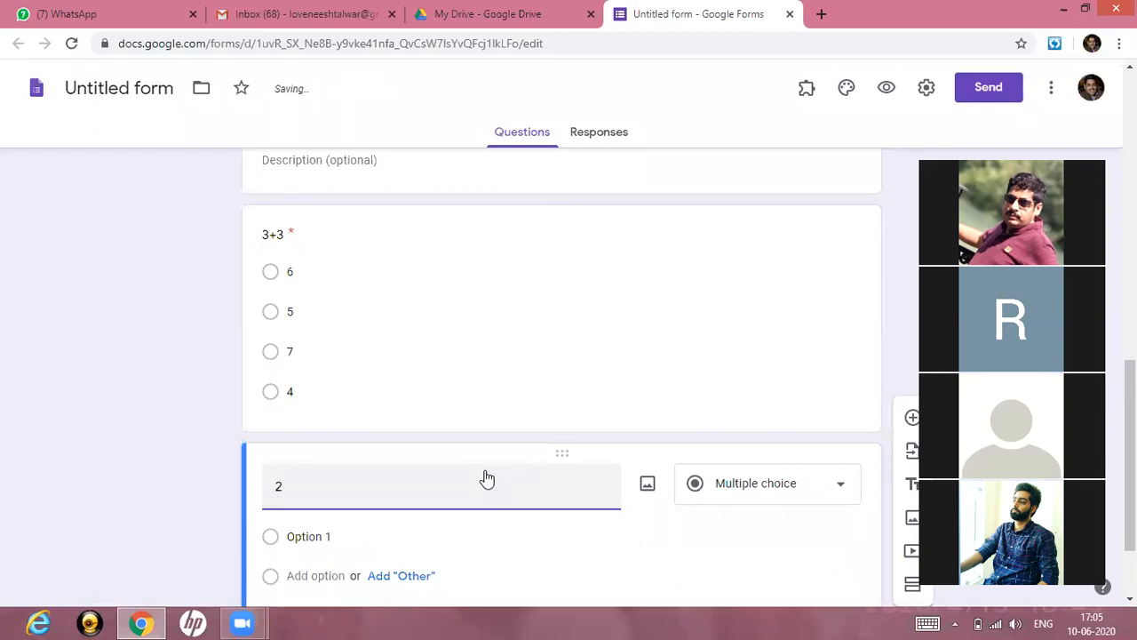
{"action": "type", "text": "-2"}
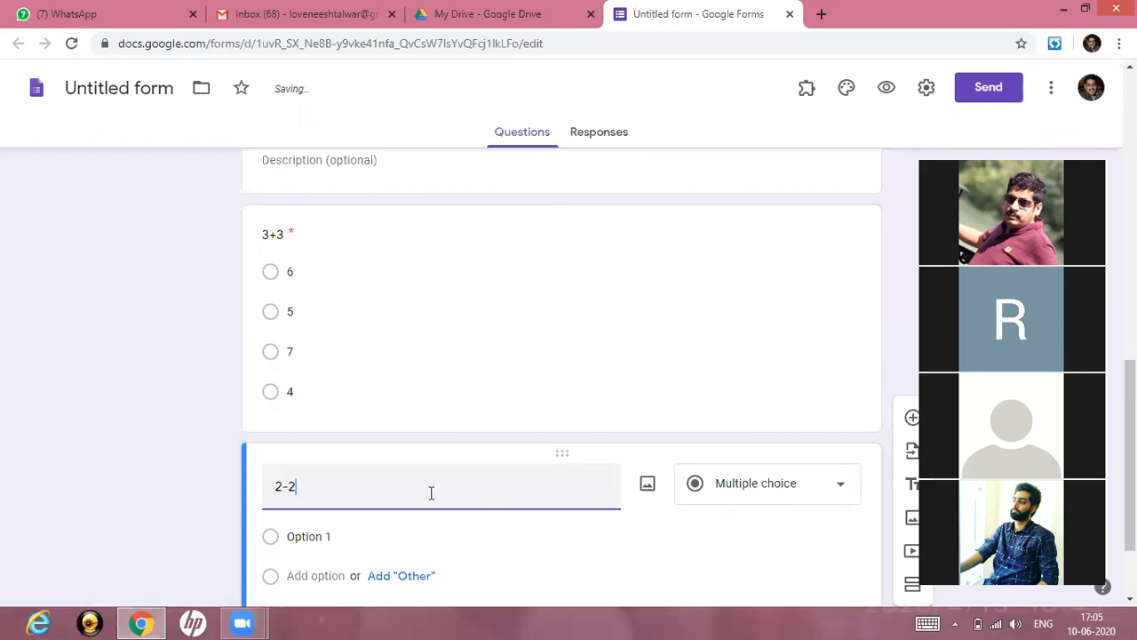
Give the "2-2" question the answer options 0, 1, 2 and 3, and make it required.
{"action": "left_click", "coordinate": [289, 533]}
{"action": "type", "text": "0"}
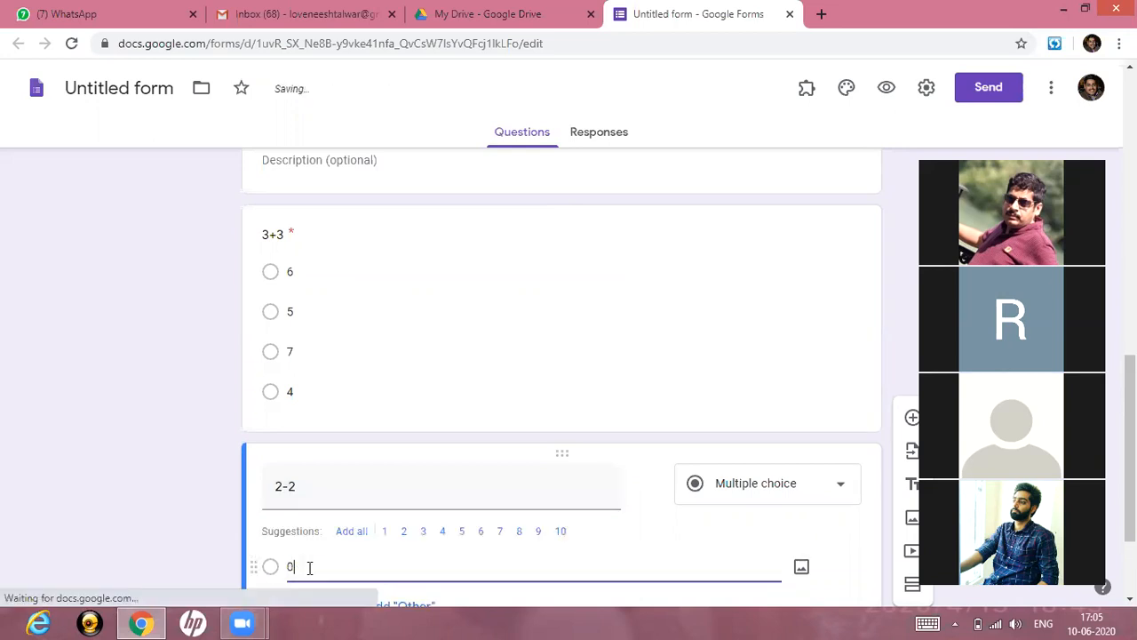
{"action": "scroll", "coordinate": [273, 491], "scroll_direction": "down", "scroll_amount": 2}
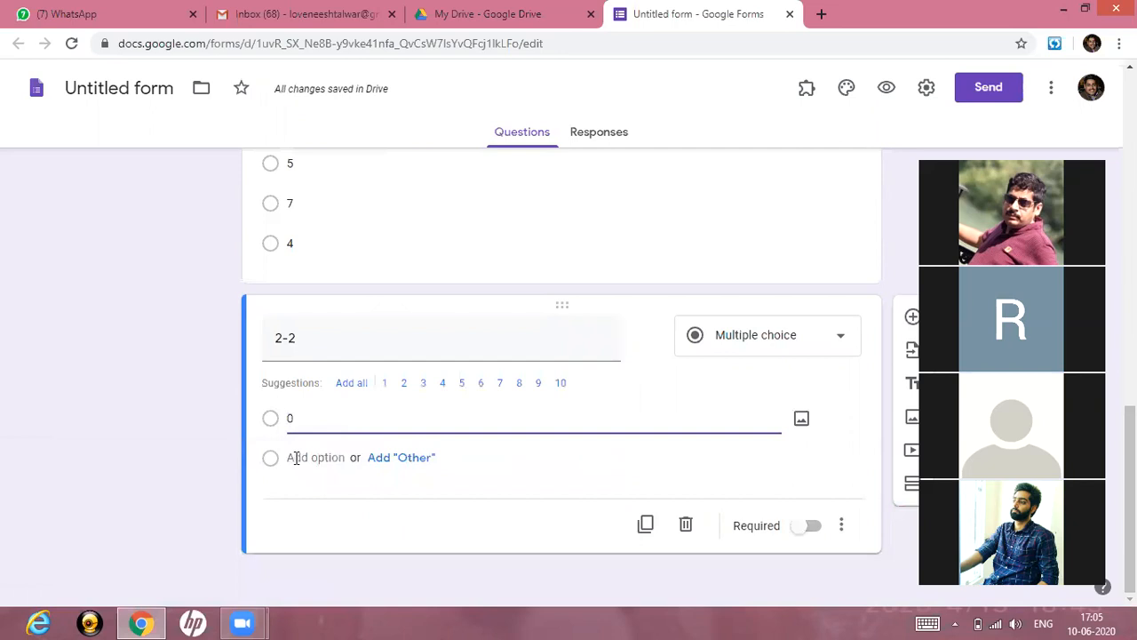
{"action": "left_click", "coordinate": [302, 457]}
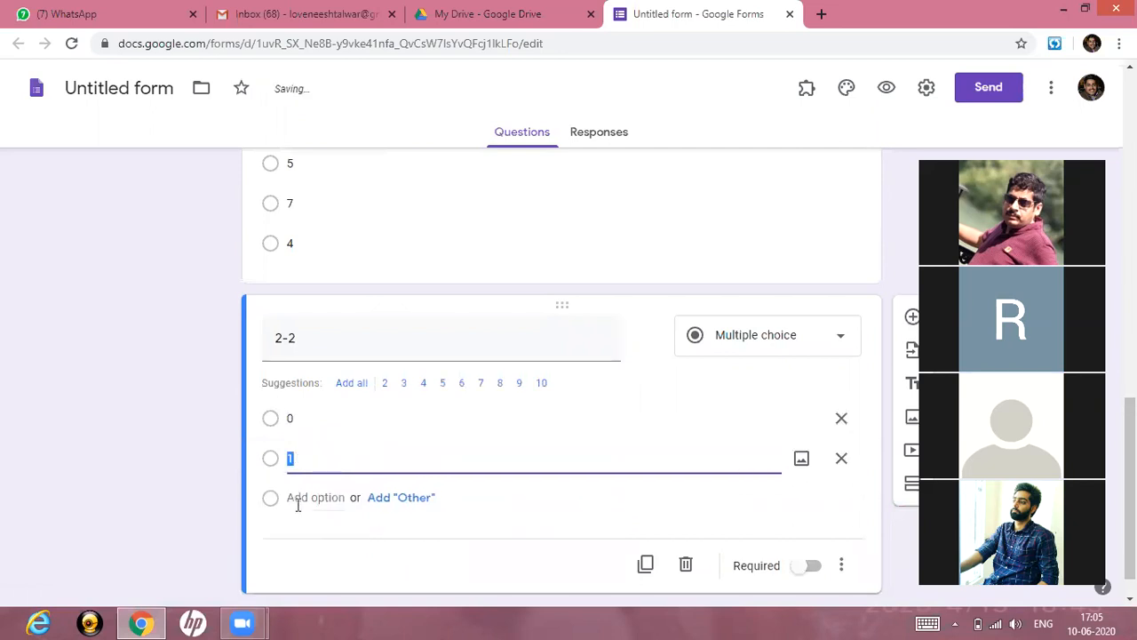
{"action": "key", "text": "Return"}
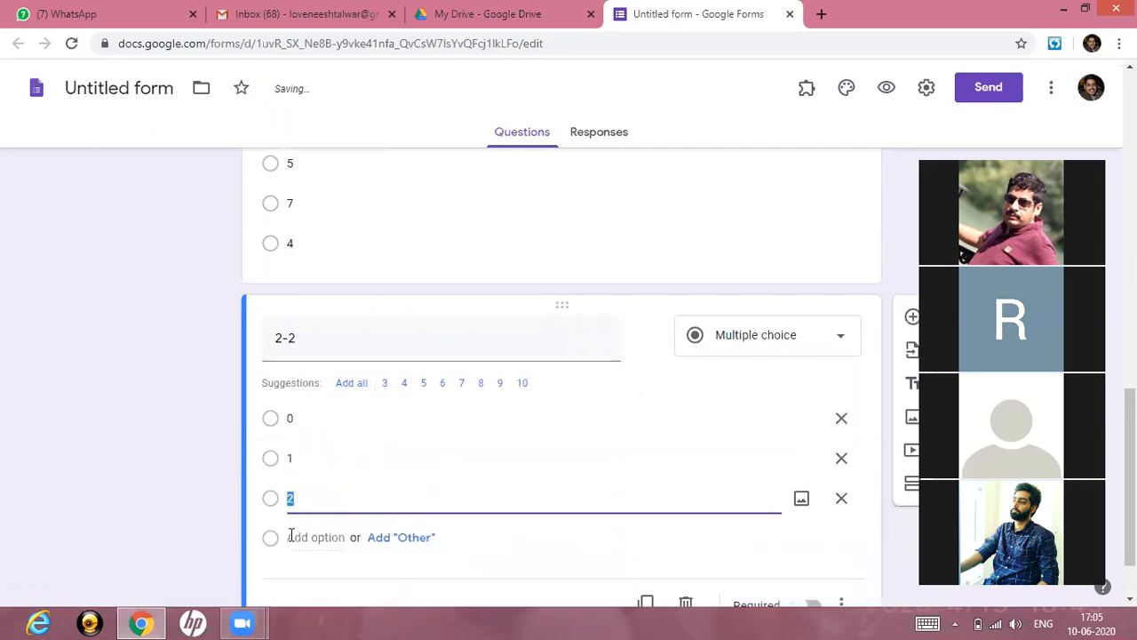
{"action": "key", "text": "Return"}
{"action": "scroll", "coordinate": [808, 481], "scroll_direction": "down", "scroll_amount": 1}
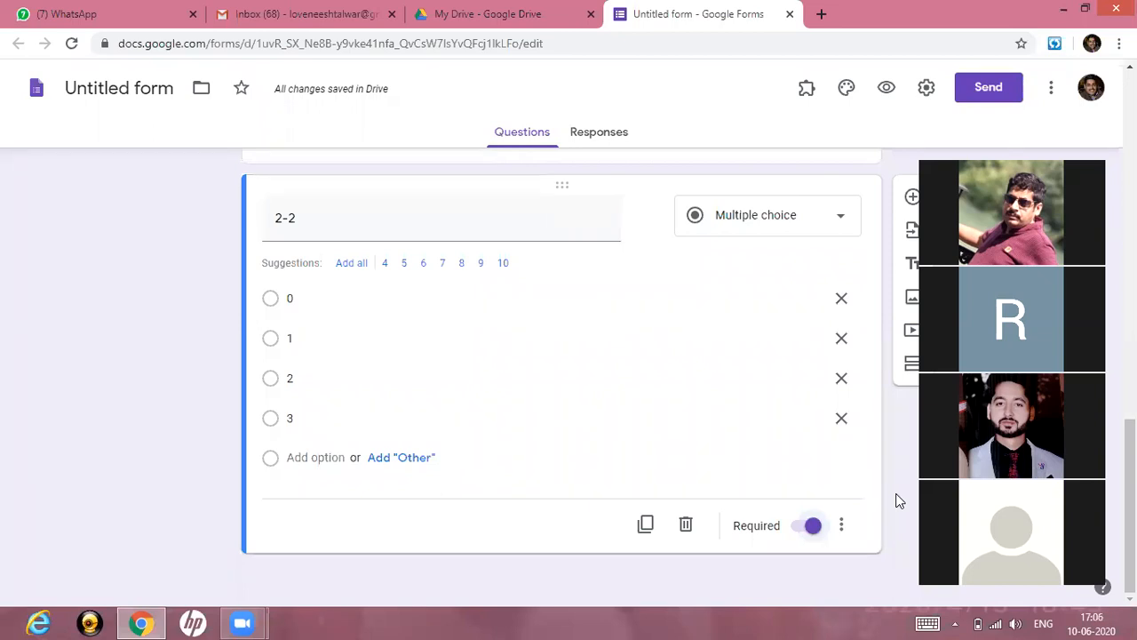
Delete the "2-2" question from the second section.
{"action": "scroll", "coordinate": [897, 500], "scroll_direction": "up", "scroll_amount": 2}
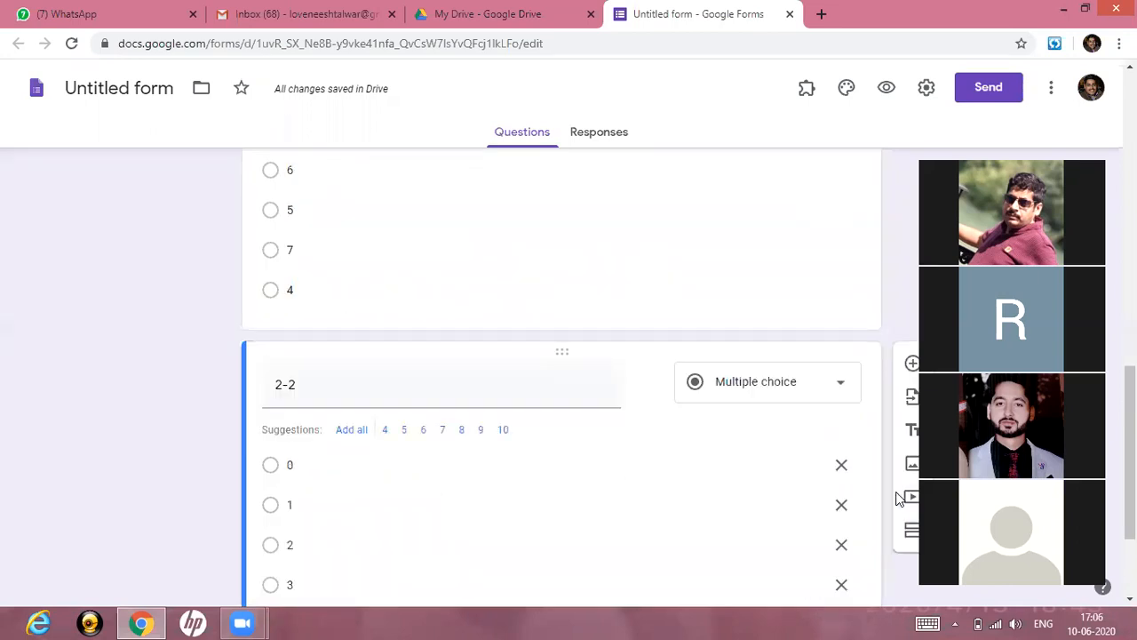
{"action": "scroll", "coordinate": [899, 391], "scroll_direction": "down", "scroll_amount": 2}
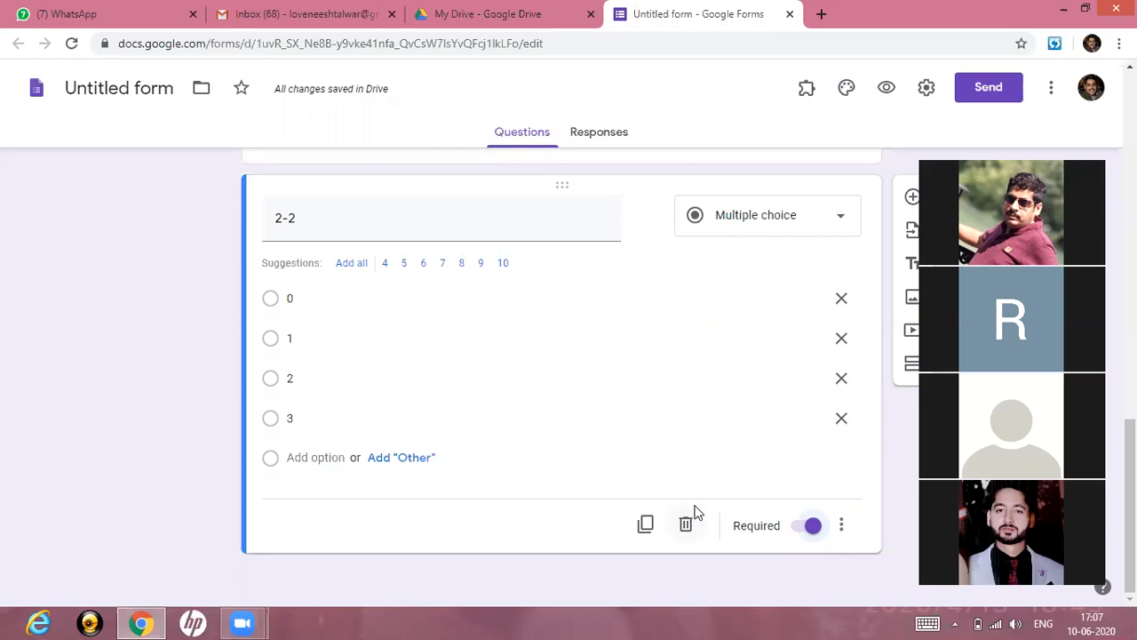
{"action": "scroll", "coordinate": [753, 437], "scroll_direction": "up", "scroll_amount": 4}
{"action": "scroll", "coordinate": [754, 437], "scroll_direction": "down", "scroll_amount": 2}
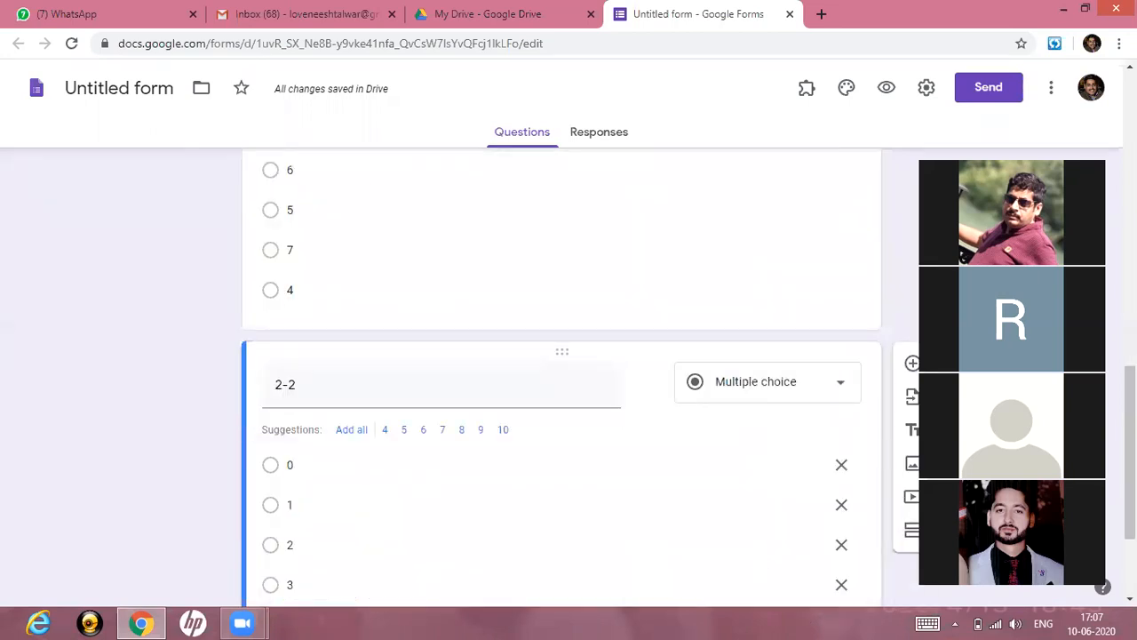
{"action": "scroll", "coordinate": [686, 527], "scroll_direction": "down", "scroll_amount": 2}
{"action": "left_click", "coordinate": [685, 523]}
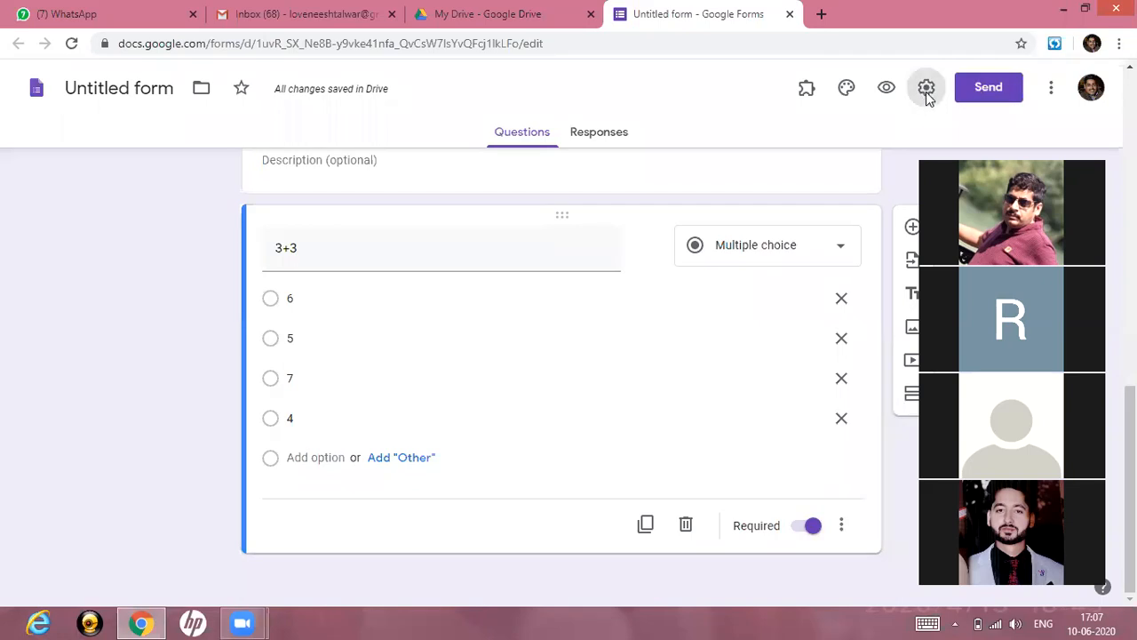
In the form settings, enable collecting email addresses and limit to 1 response, leaving editing after submission off.
{"action": "left_click", "coordinate": [926, 92]}
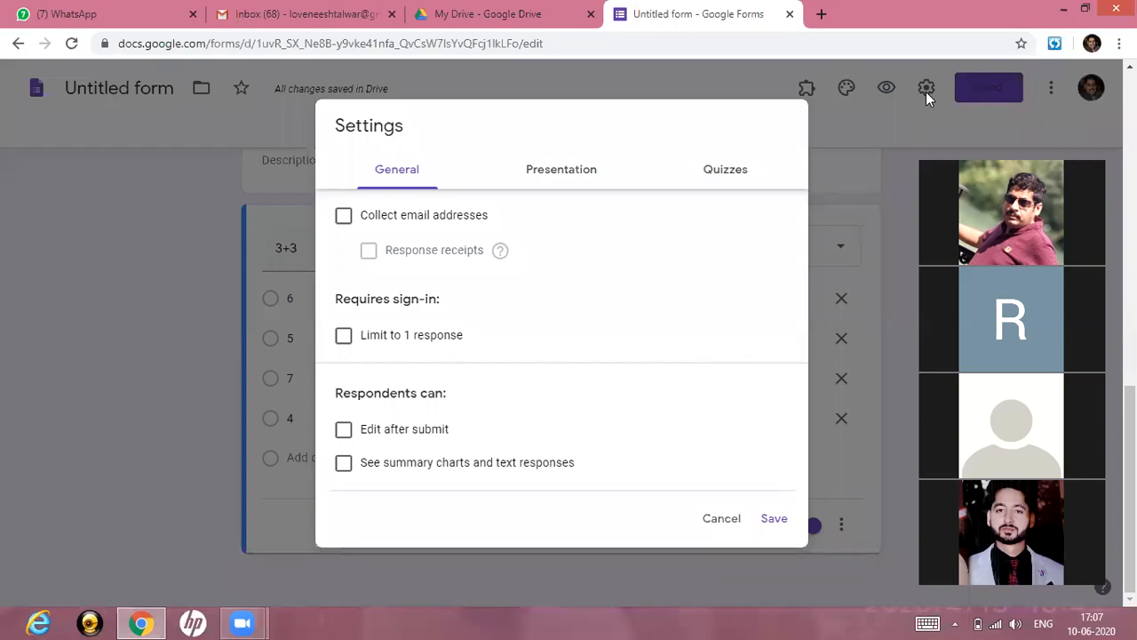
{"action": "left_click", "coordinate": [345, 221]}
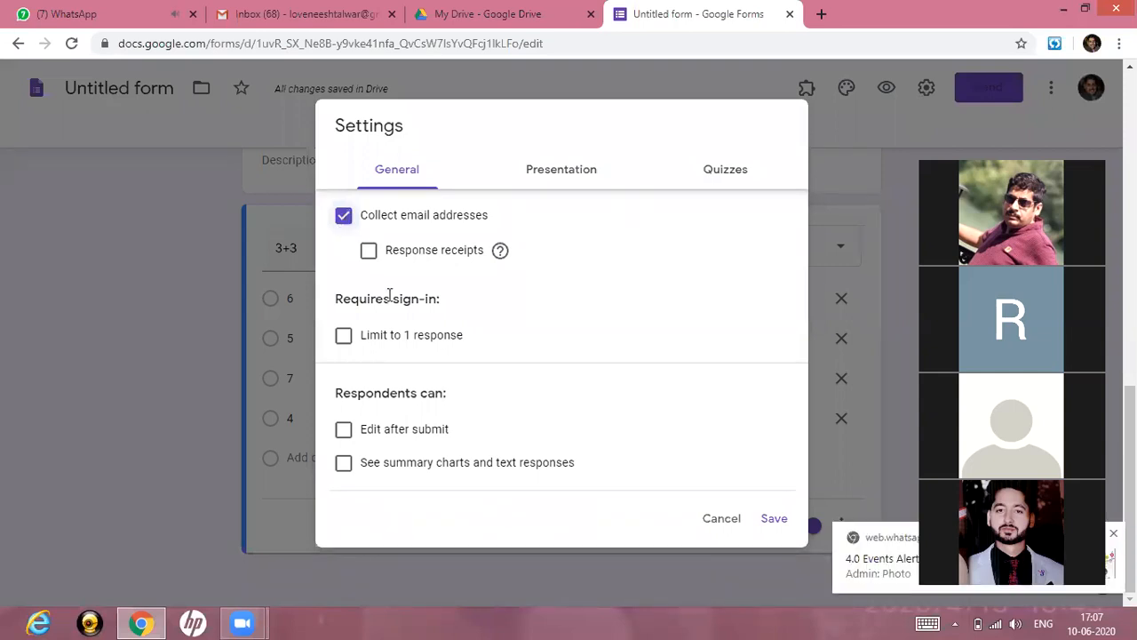
{"action": "left_click", "coordinate": [345, 342]}
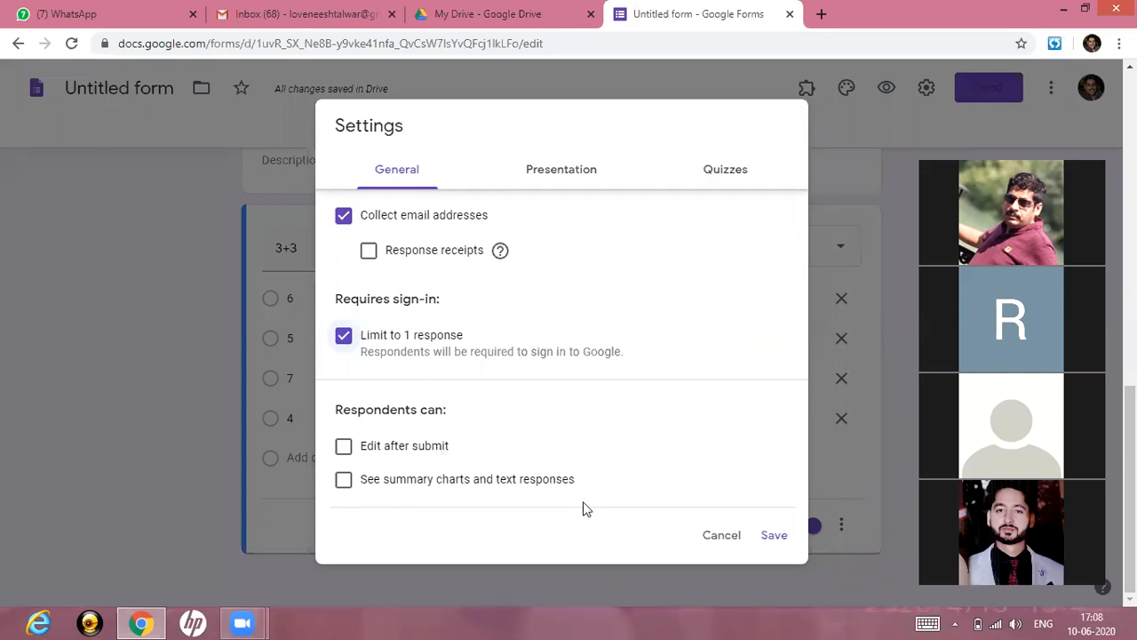
{"action": "left_click", "coordinate": [344, 461]}
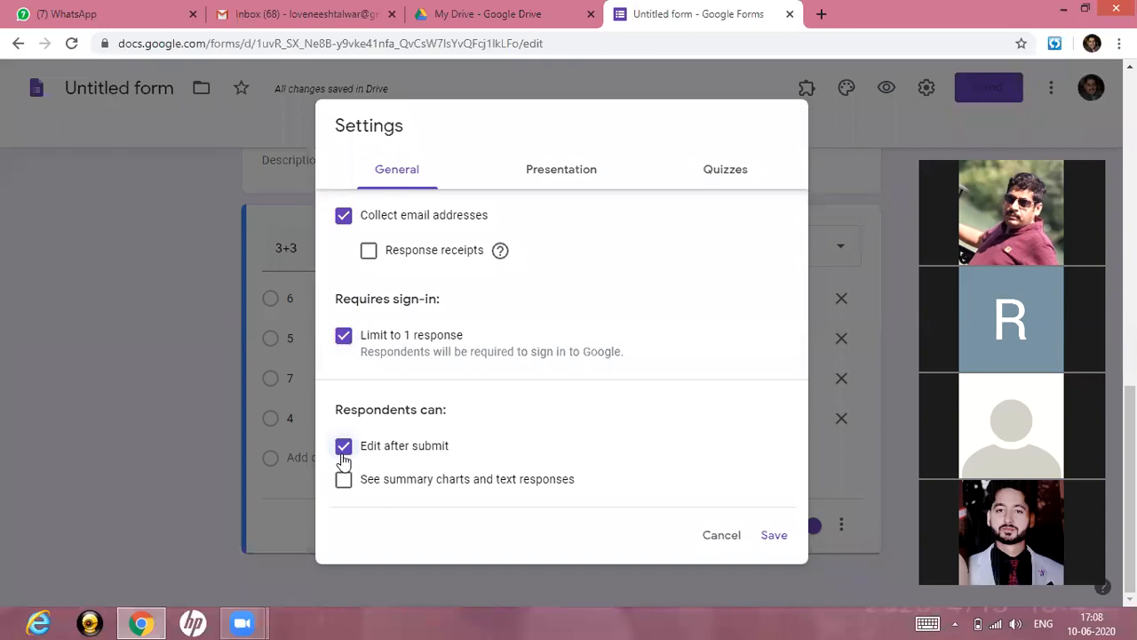
{"action": "left_click", "coordinate": [344, 458]}
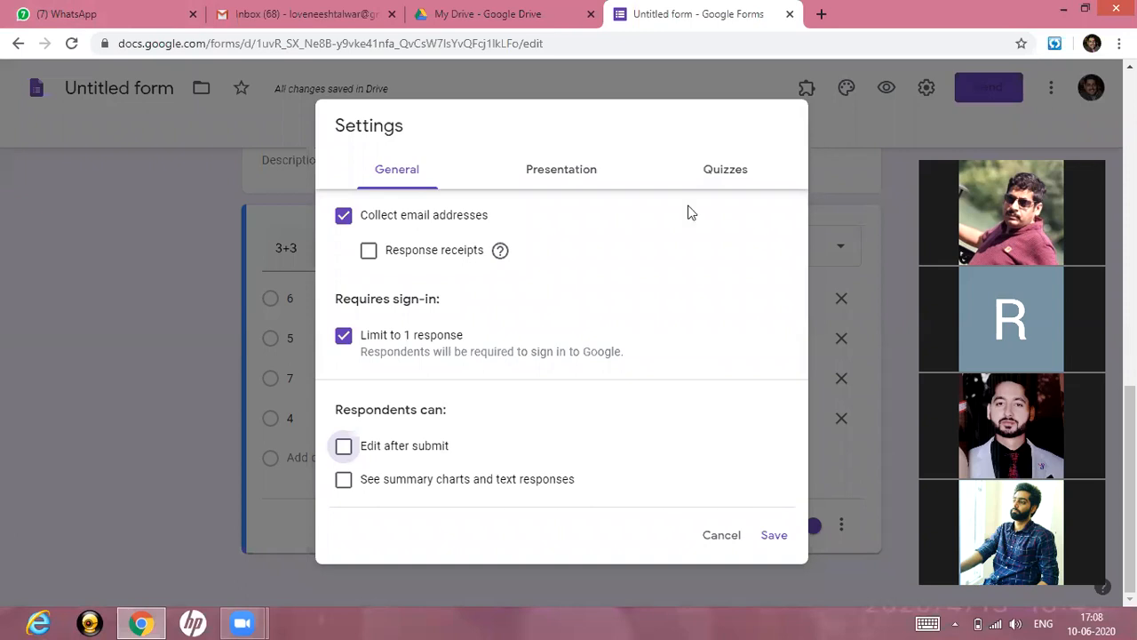
Make the form a quiz and save the settings.
{"action": "left_click", "coordinate": [726, 170]}
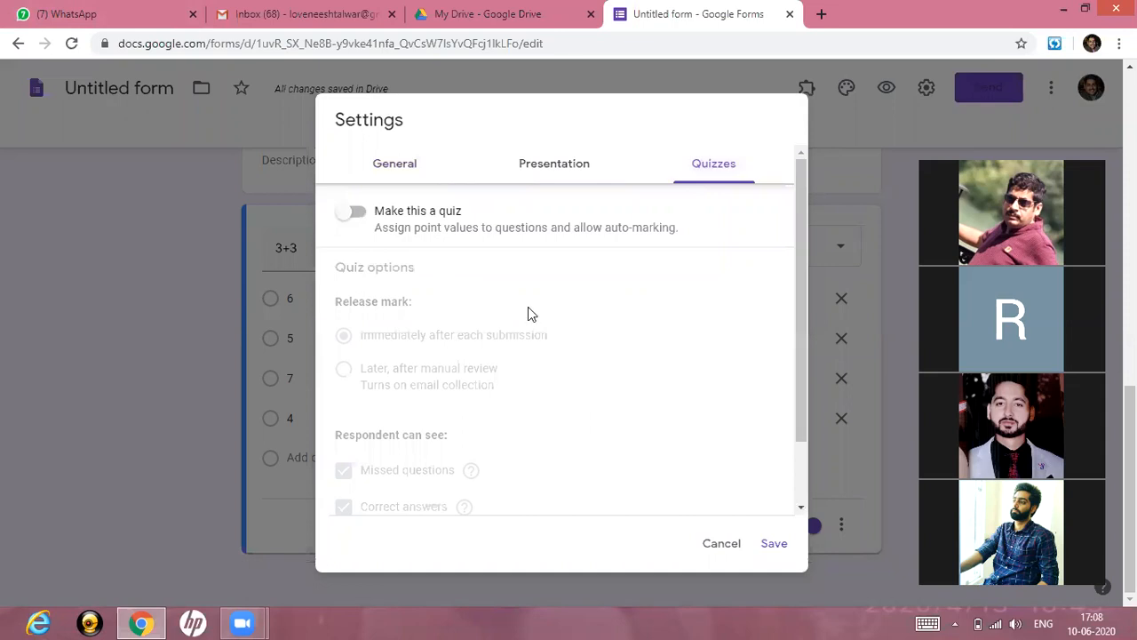
{"action": "left_click", "coordinate": [359, 216]}
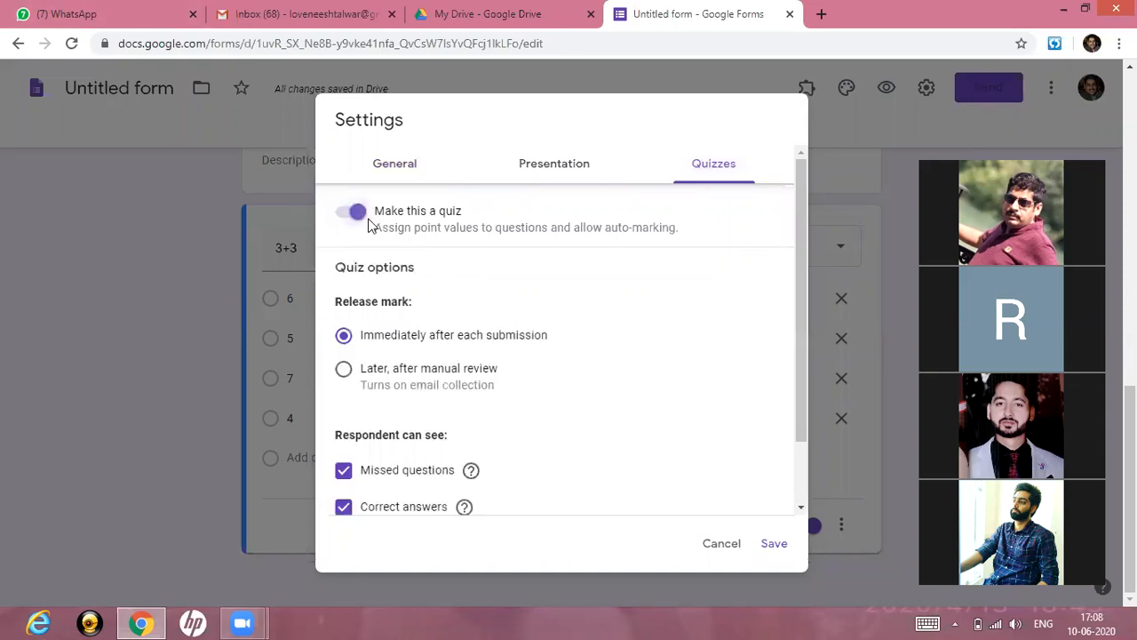
{"action": "left_click", "coordinate": [774, 545]}
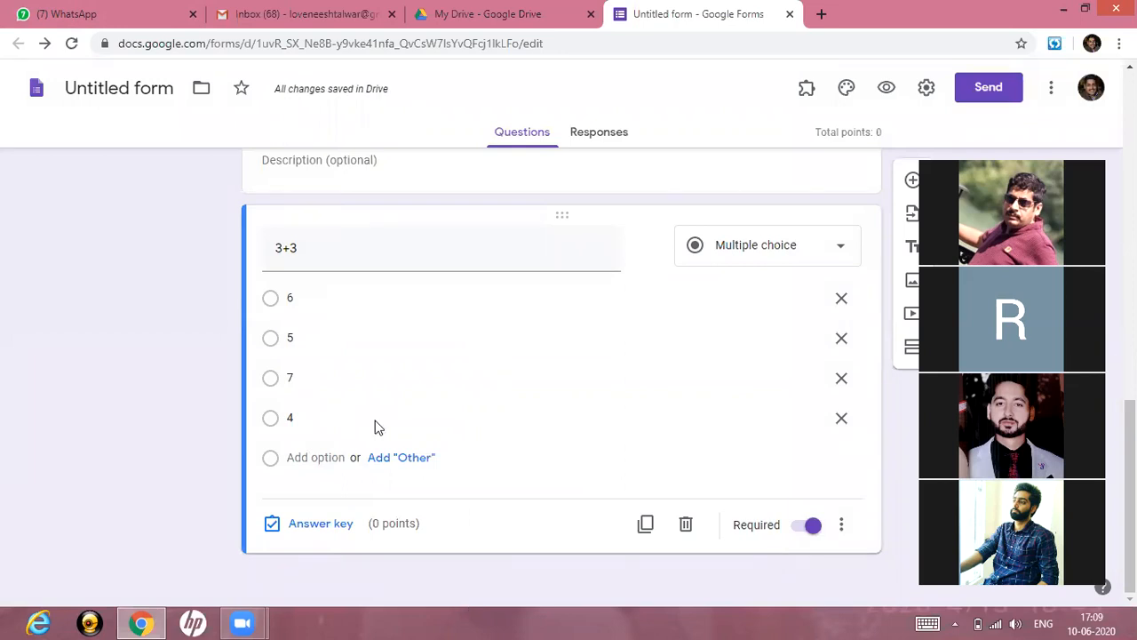
Set the answer key of the "3+3" question to option 6, worth 1 point.
{"action": "left_click", "coordinate": [325, 526]}
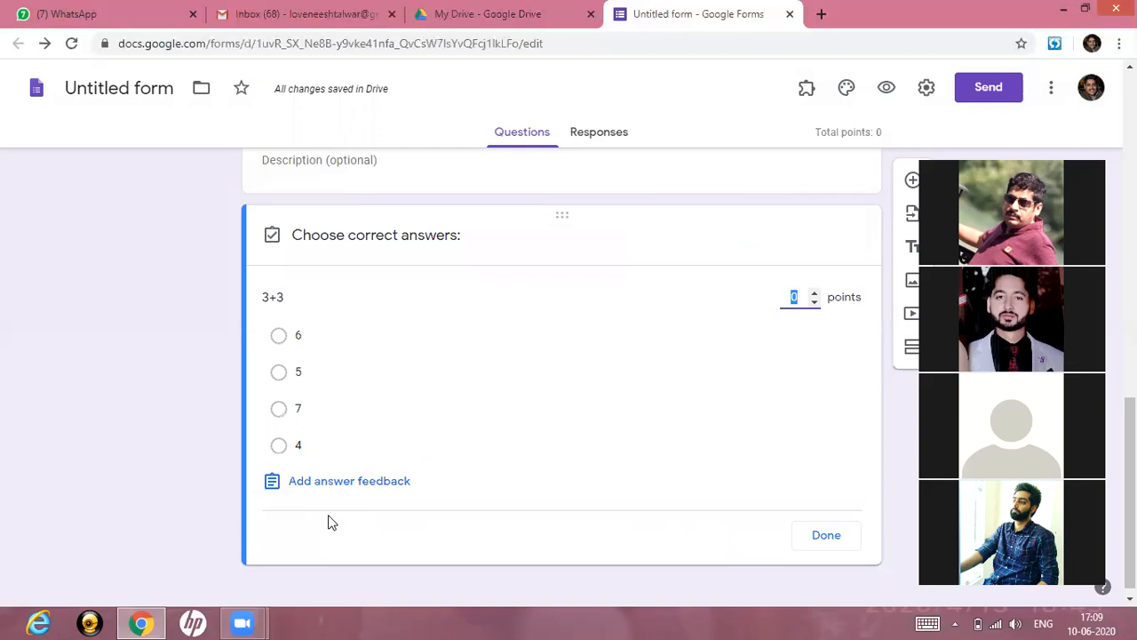
{"action": "left_click", "coordinate": [279, 337]}
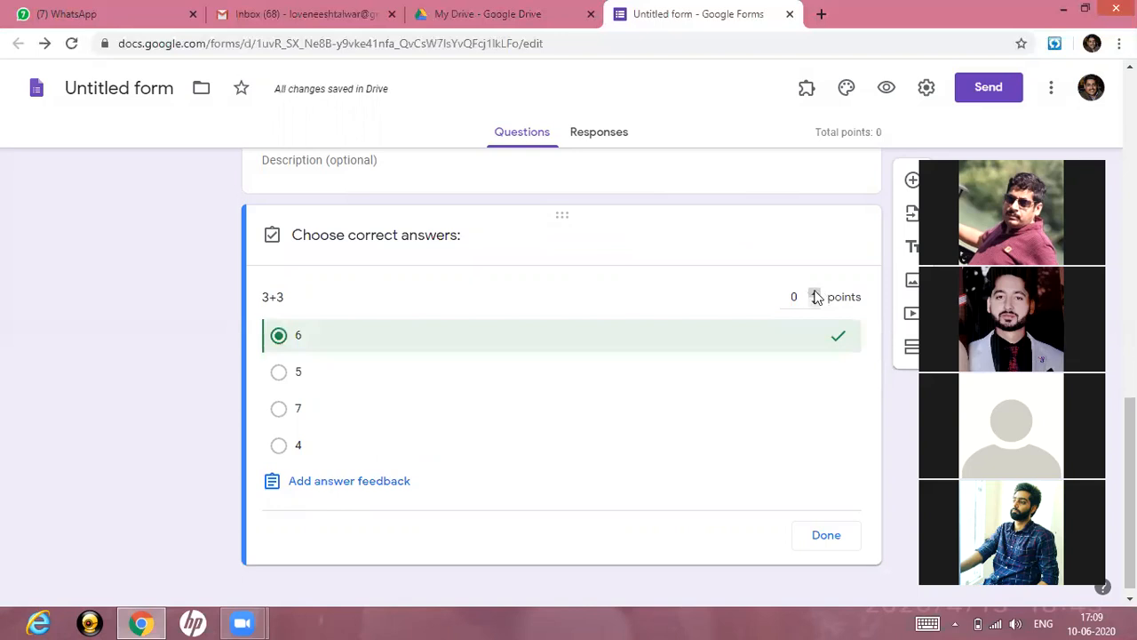
{"action": "left_click", "coordinate": [814, 293]}
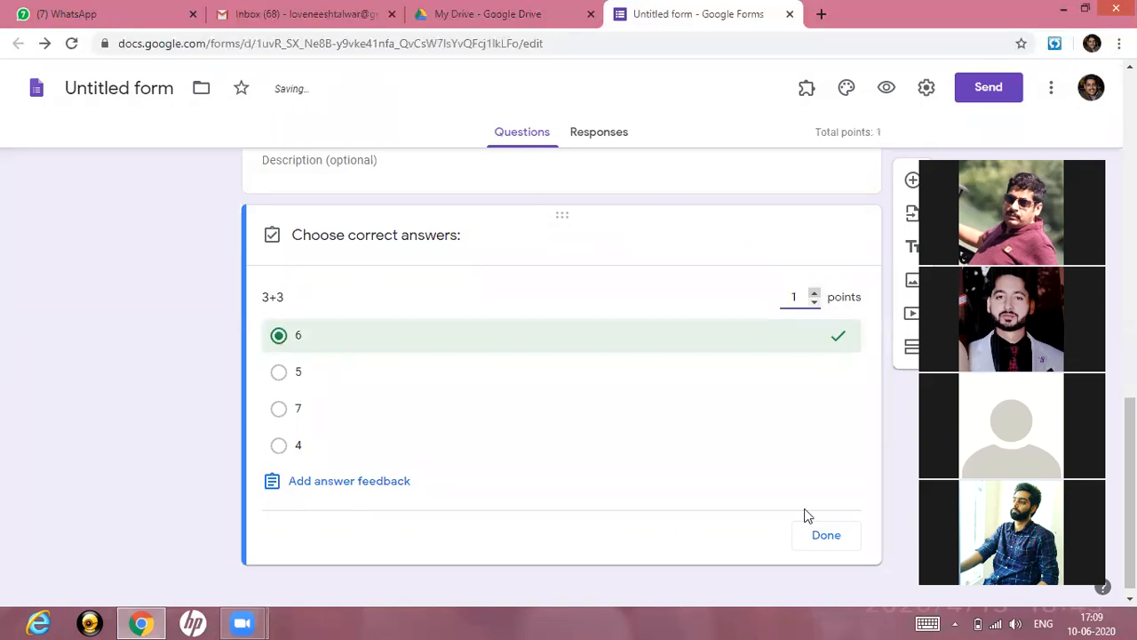
{"action": "left_click", "coordinate": [810, 537]}
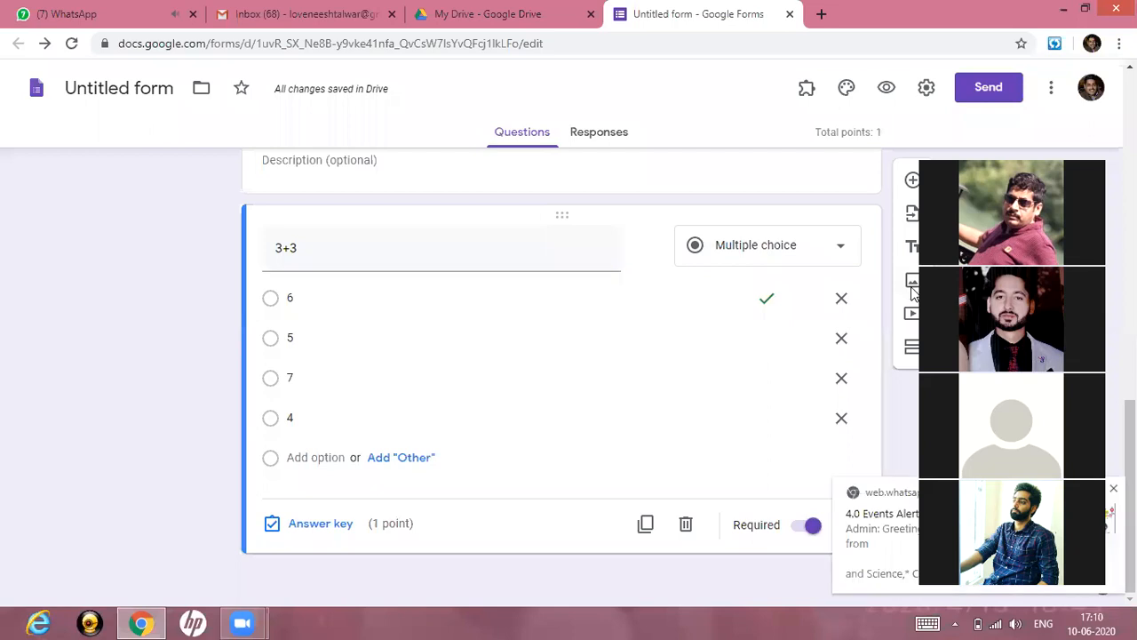
Add a multiple-choice question "2-2" below the "3+3" question, with 0 as its first option.
{"action": "left_click", "coordinate": [912, 291]}
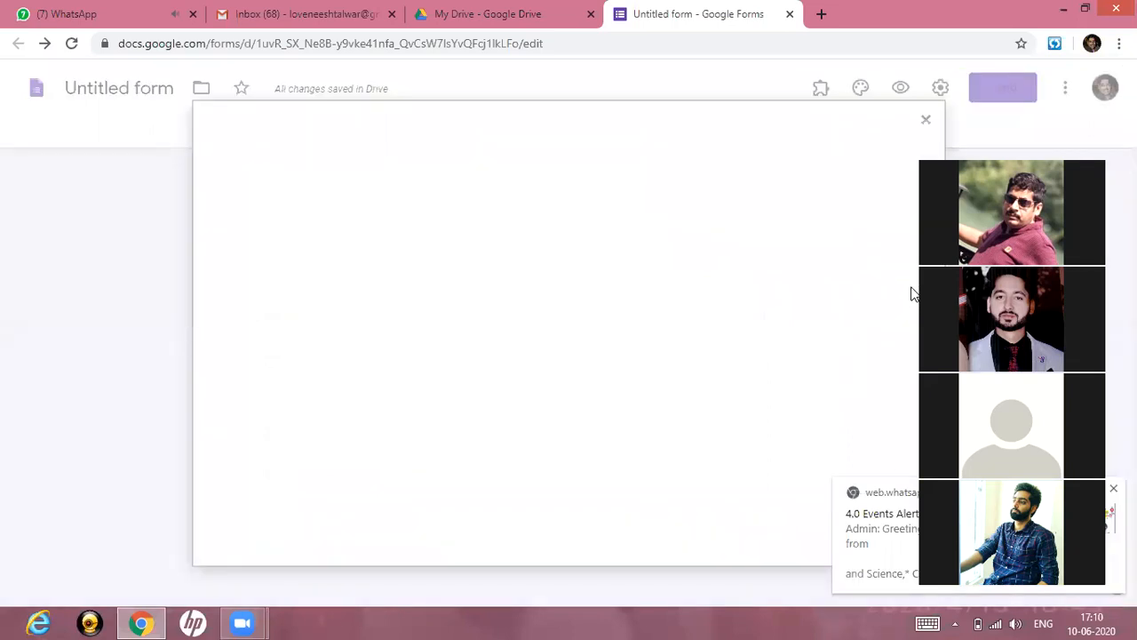
{"action": "left_click", "coordinate": [921, 127]}
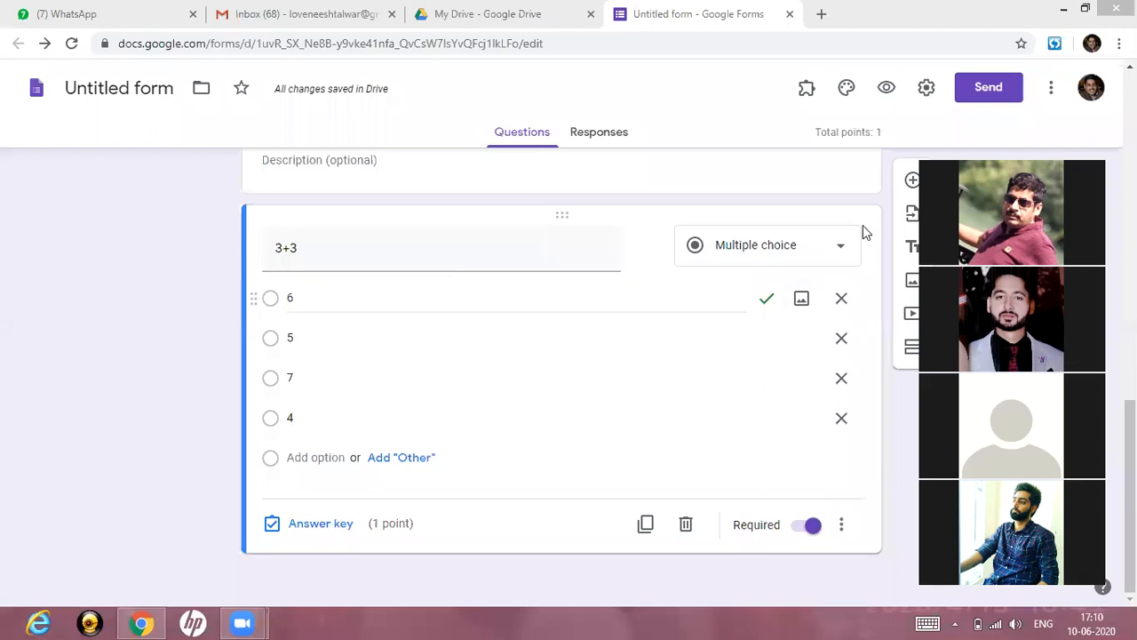
{"action": "left_click", "coordinate": [913, 182]}
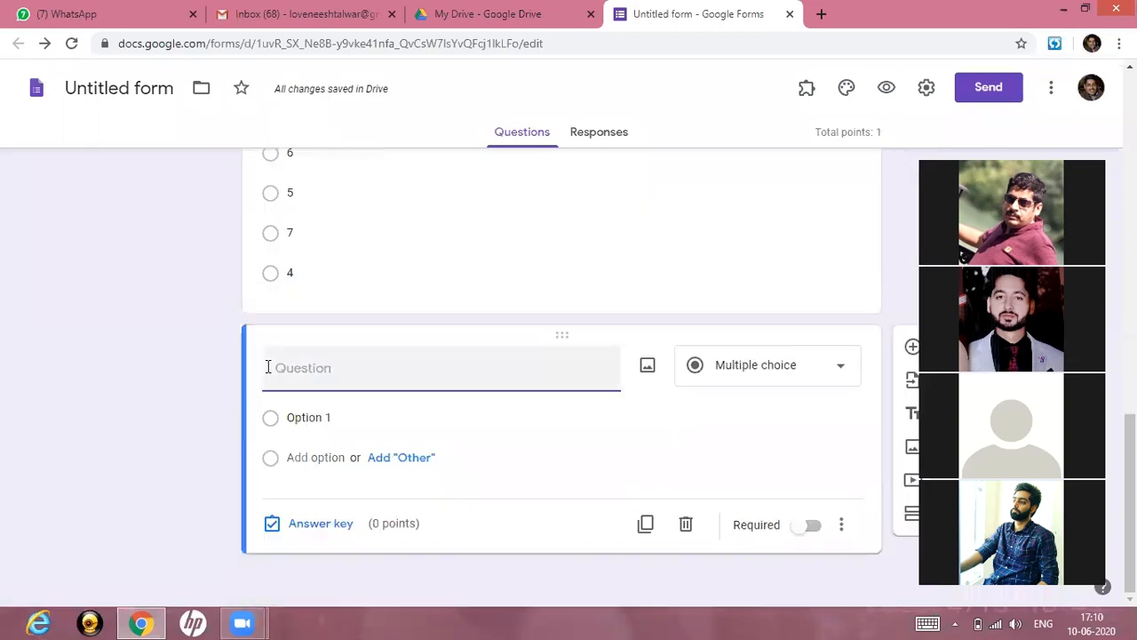
{"action": "type", "text": "2-2"}
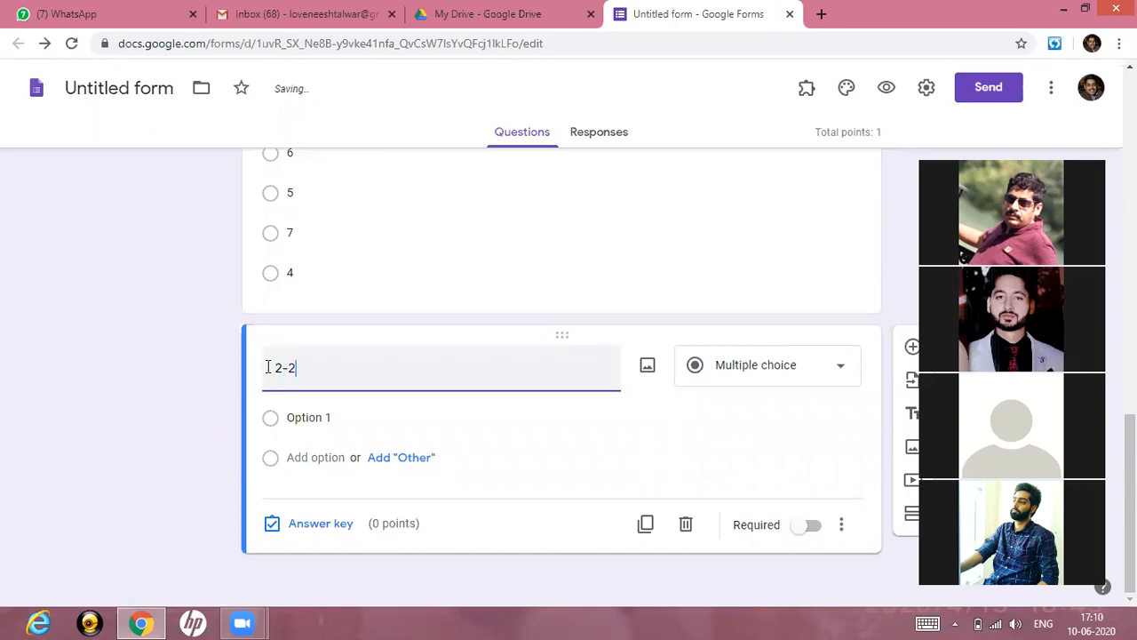
{"action": "left_click", "coordinate": [311, 419]}
{"action": "type", "text": "0"}
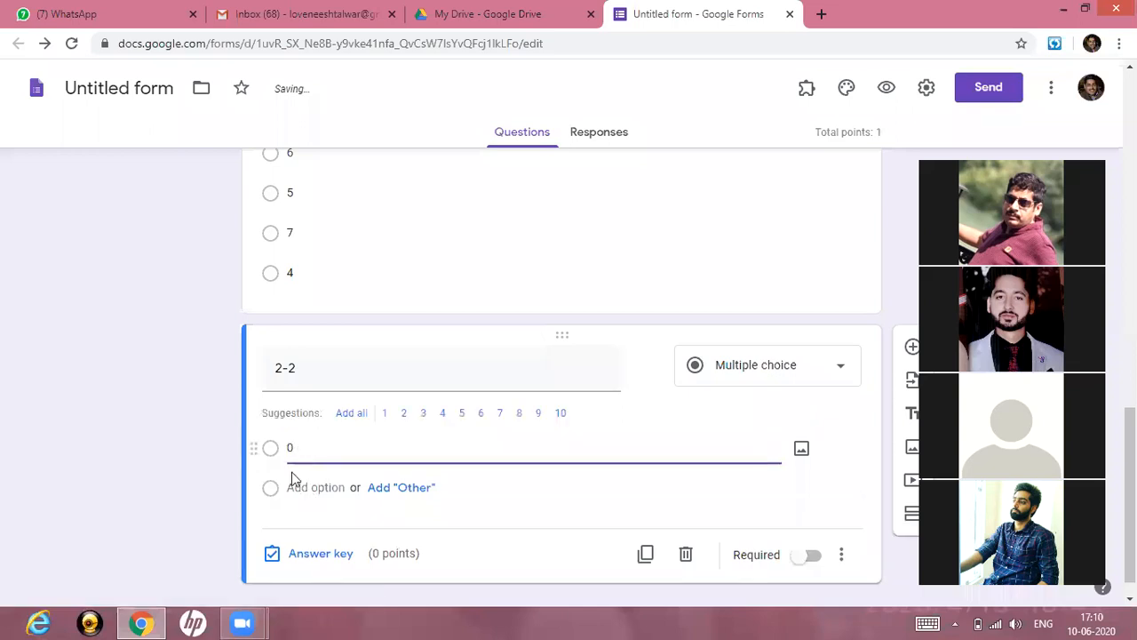
Add the remaining options 1, 2 and 3 to the "2-2" question.
{"action": "left_click", "coordinate": [313, 522]}
{"action": "left_click", "coordinate": [309, 485]}
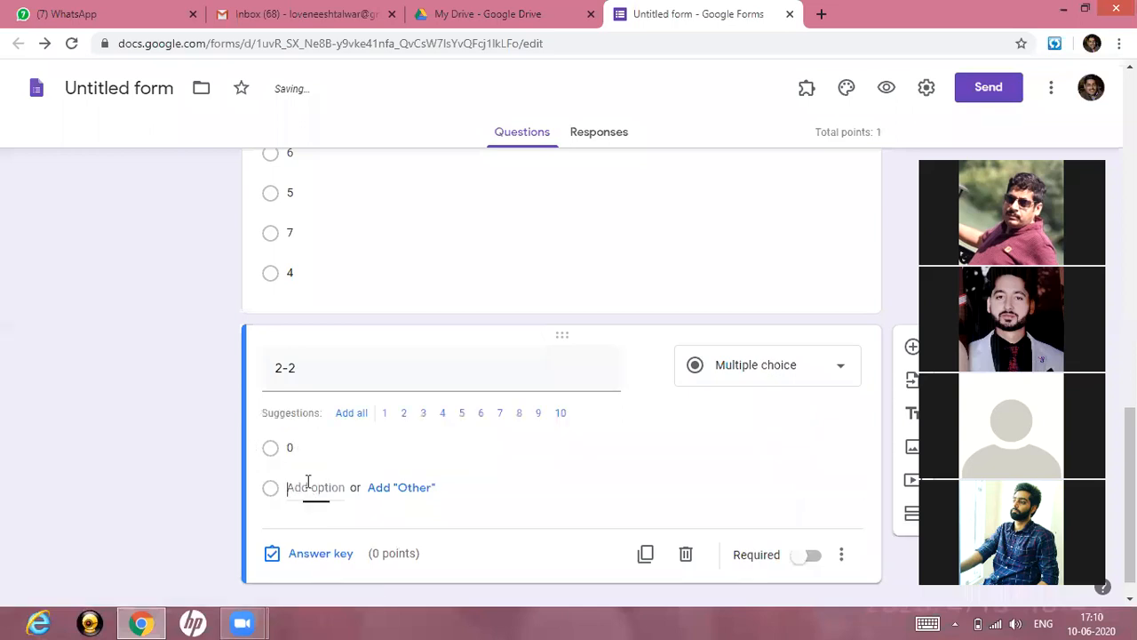
{"action": "type", "text": "1"}
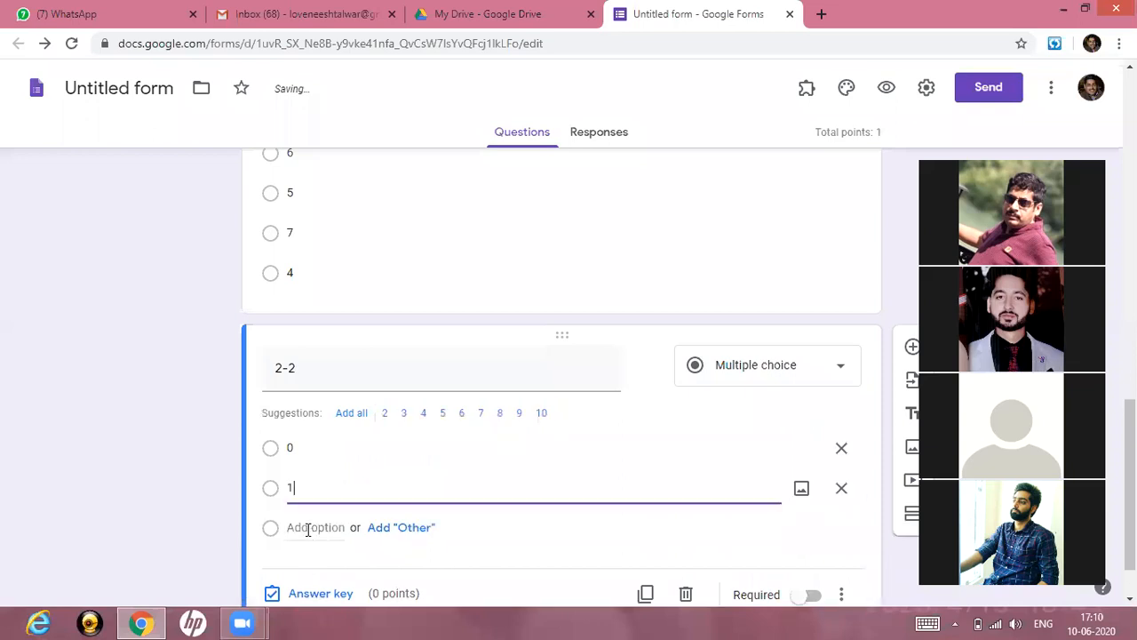
{"action": "key", "text": "Return"}
{"action": "type", "text": "2"}
{"action": "key", "text": "Return"}
{"action": "type", "text": "3"}
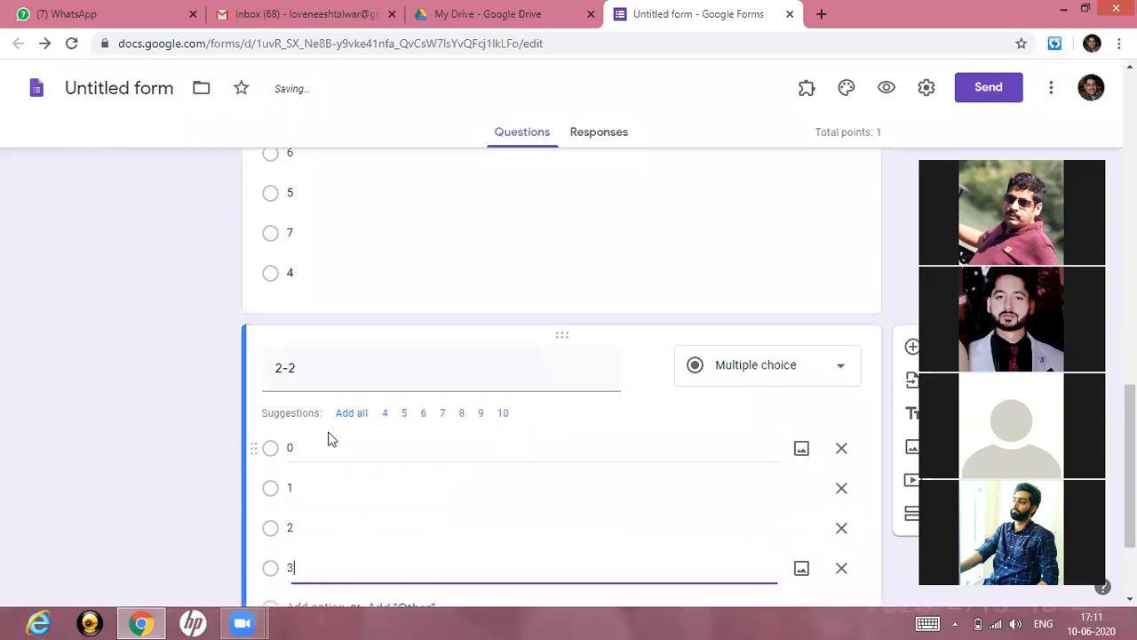
Set the answer key of the "2-2" question to option 0, worth 1 point, and make the question required.
{"action": "scroll", "coordinate": [323, 530], "scroll_direction": "down", "scroll_amount": 2}
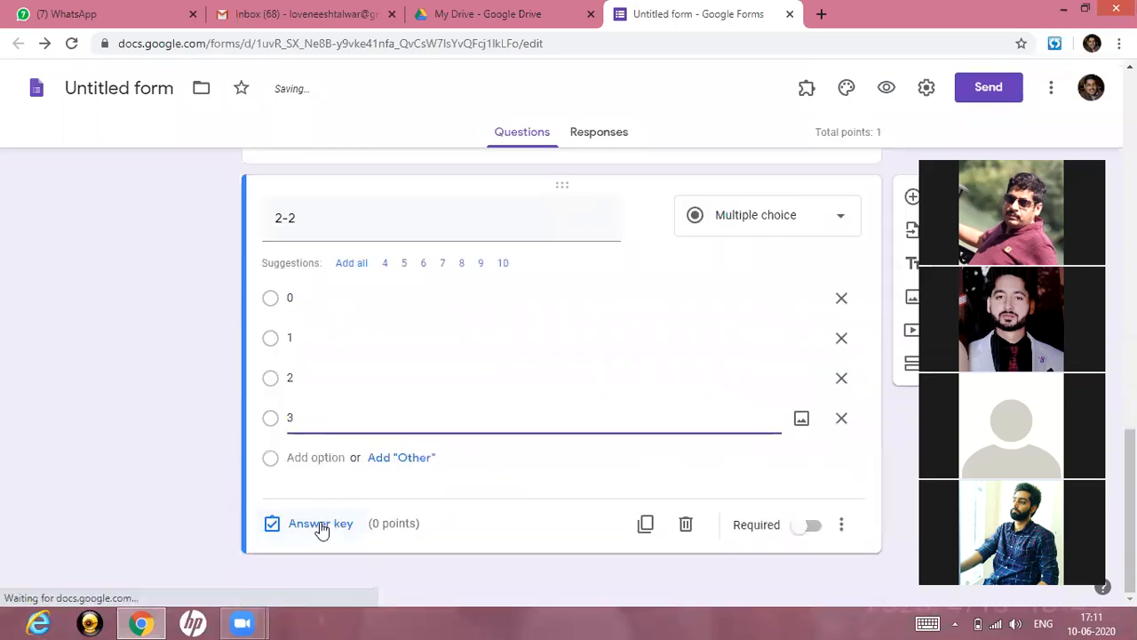
{"action": "left_click", "coordinate": [317, 526]}
{"action": "left_click", "coordinate": [277, 327]}
{"action": "left_click", "coordinate": [816, 283]}
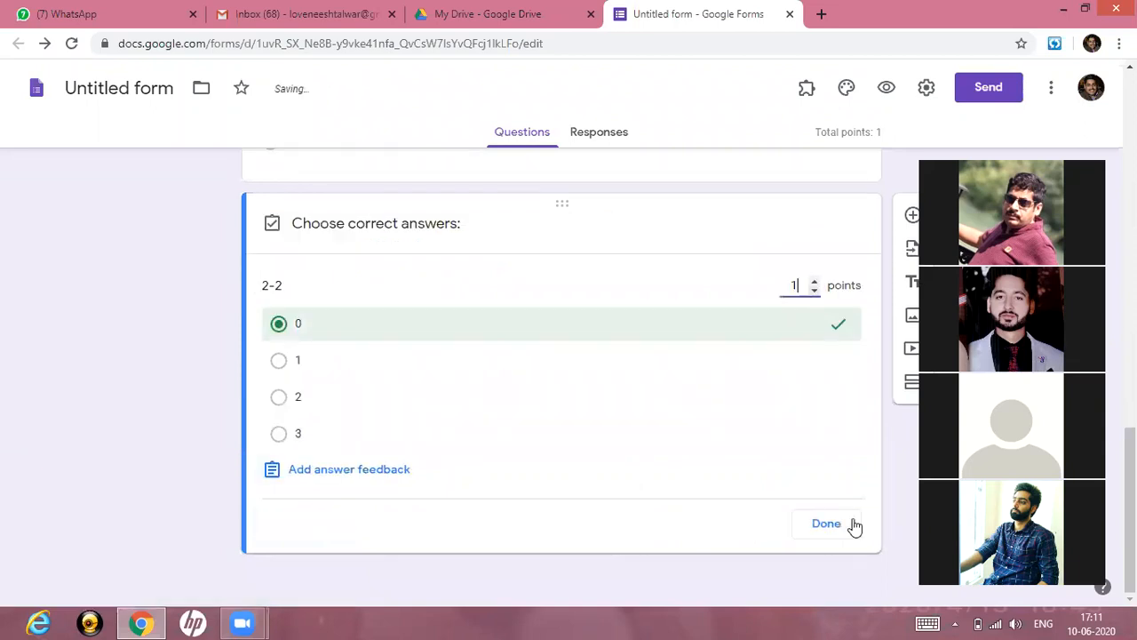
{"action": "left_click", "coordinate": [848, 530]}
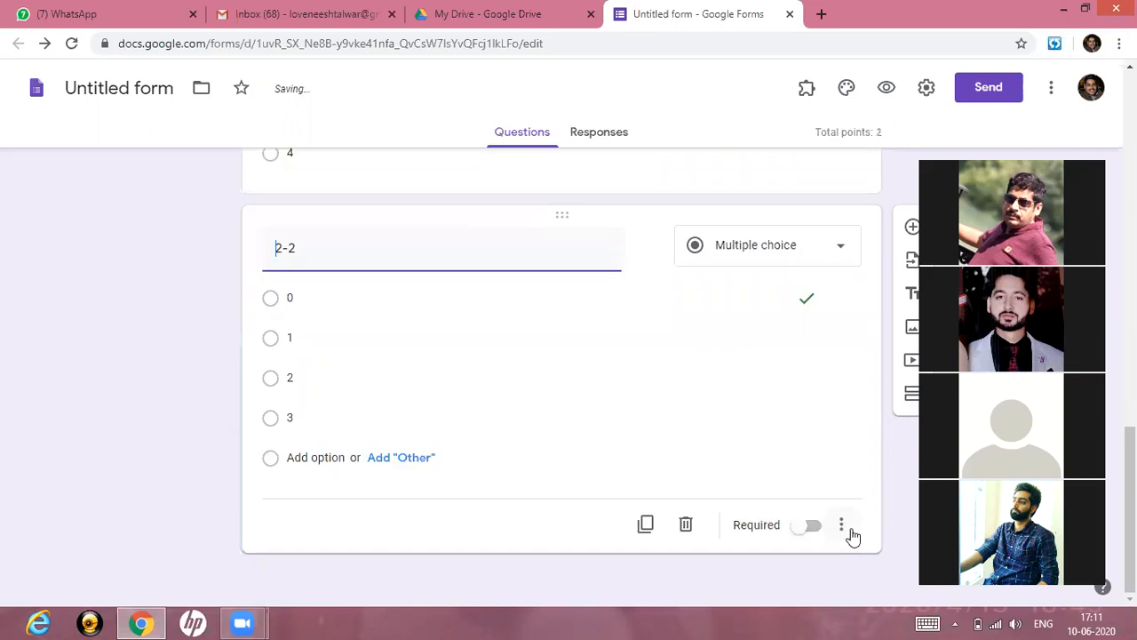
{"action": "left_click", "coordinate": [813, 527]}
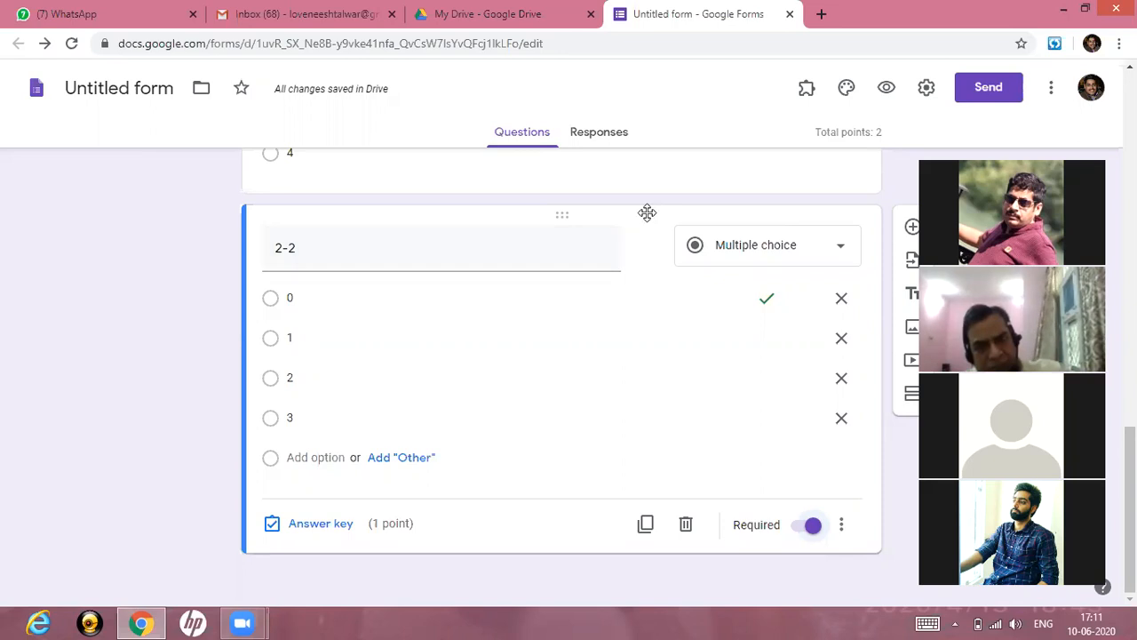
Open the form's sending options and enter the recipient's e-mail address for an email invitation.
{"action": "left_click", "coordinate": [976, 94]}
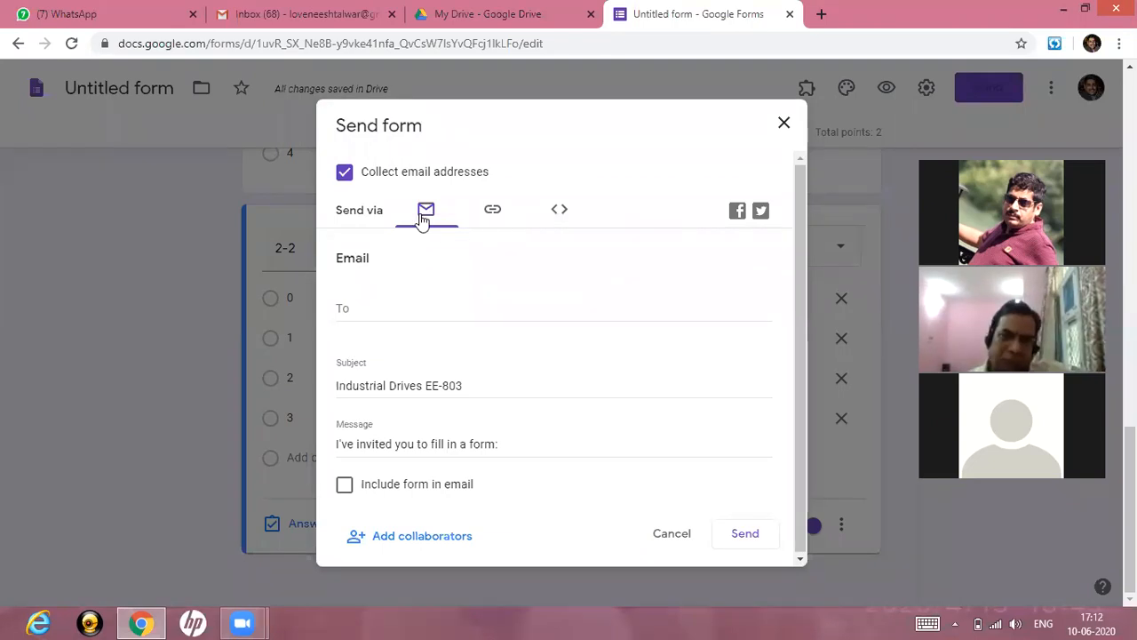
{"action": "left_click", "coordinate": [379, 308]}
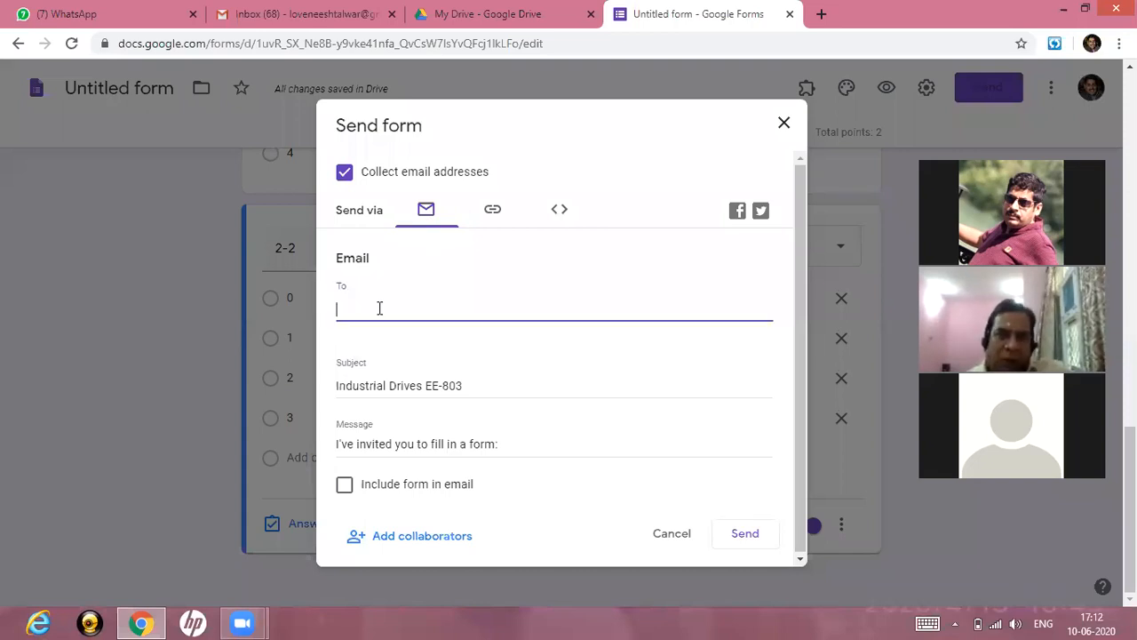
{"action": "type", "text": "love"}
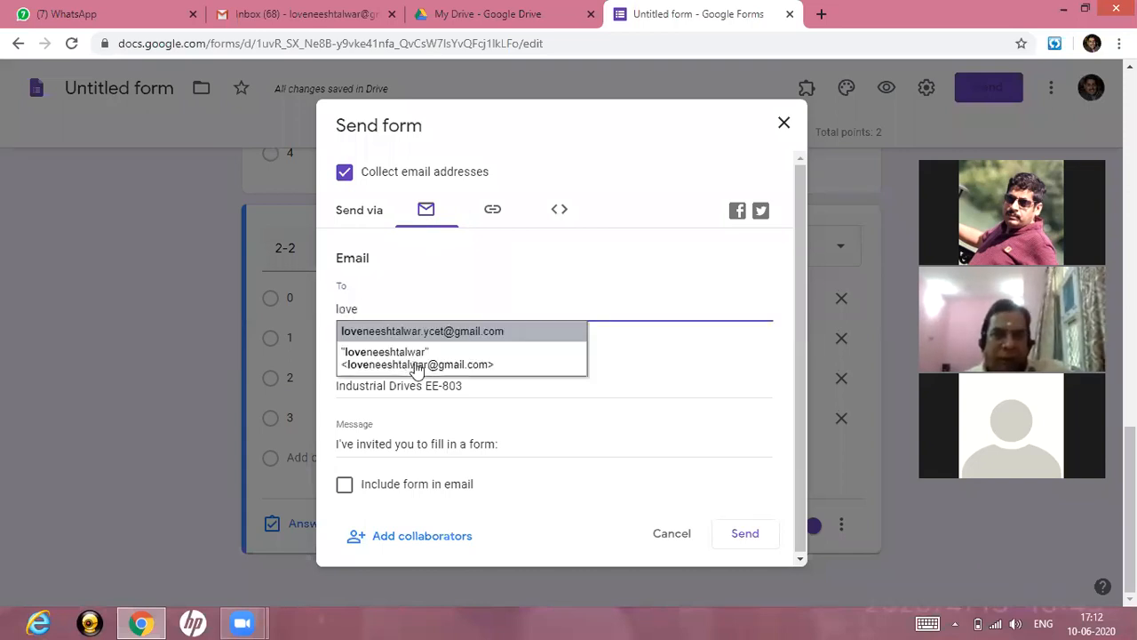
{"action": "left_click", "coordinate": [418, 370]}
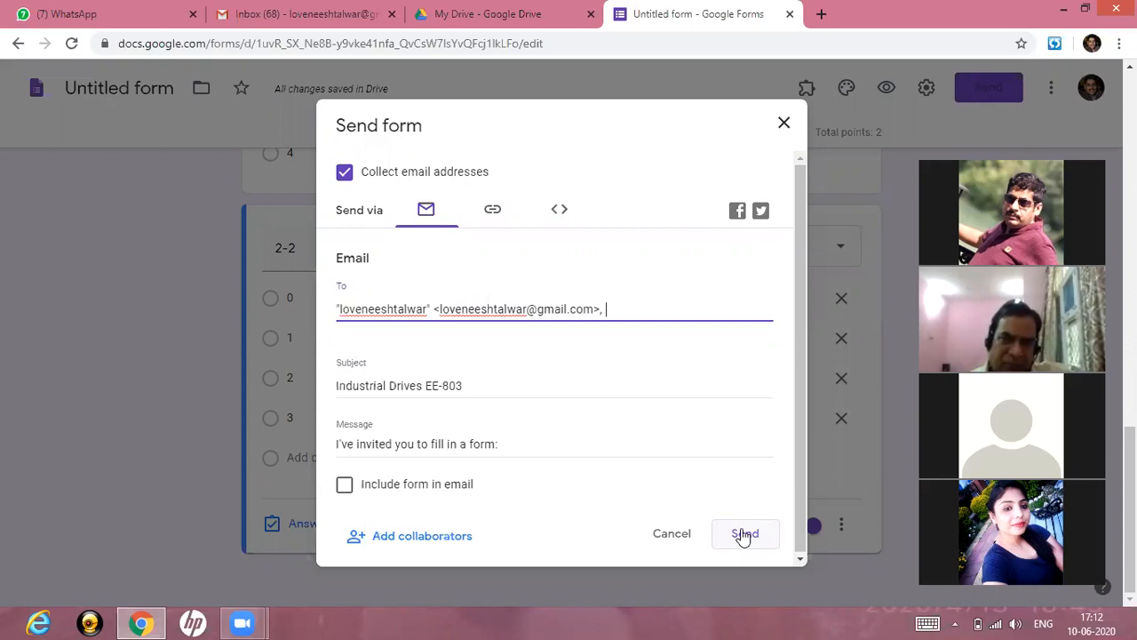
Switch the sending method to a link and copy the form's full link without shortening it.
{"action": "left_click", "coordinate": [499, 214]}
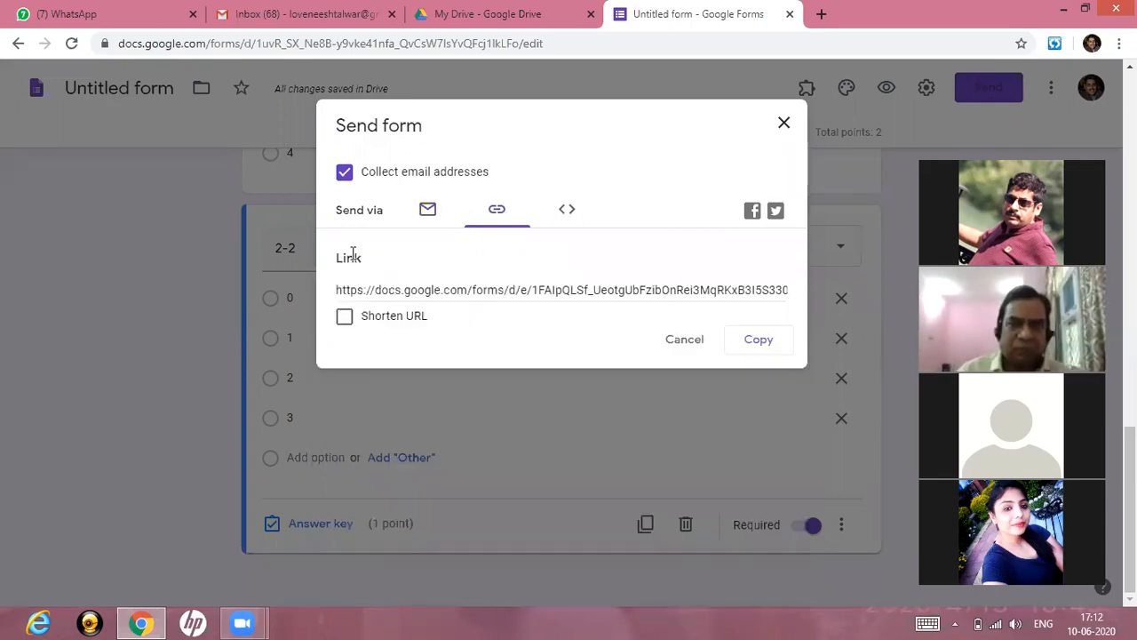
{"action": "left_click", "coordinate": [756, 340]}
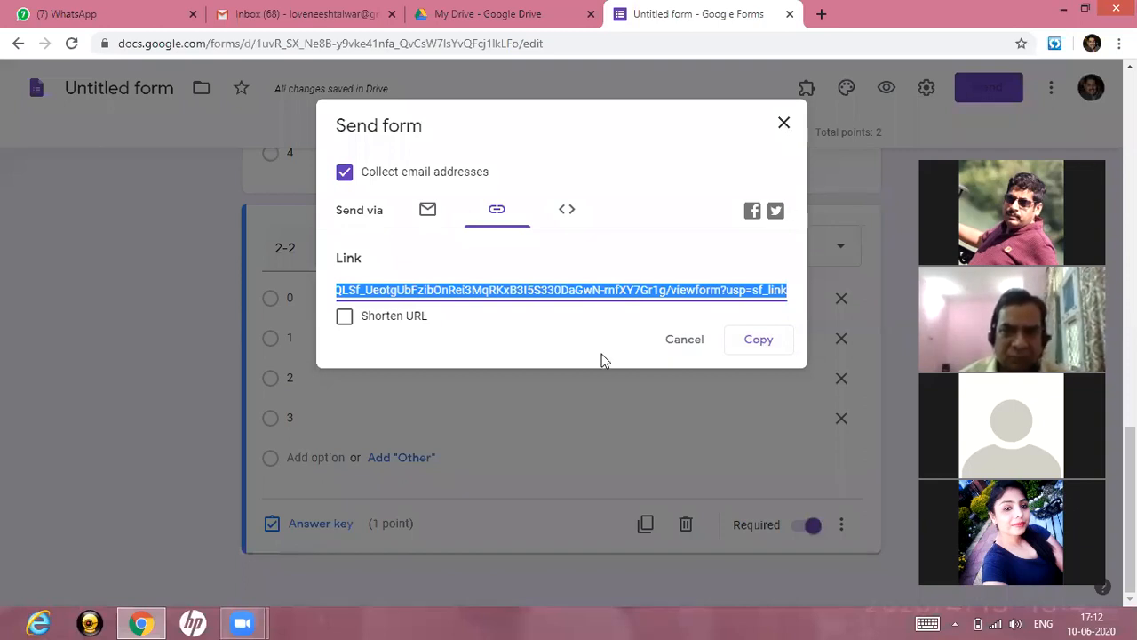
{"action": "left_click", "coordinate": [783, 123]}
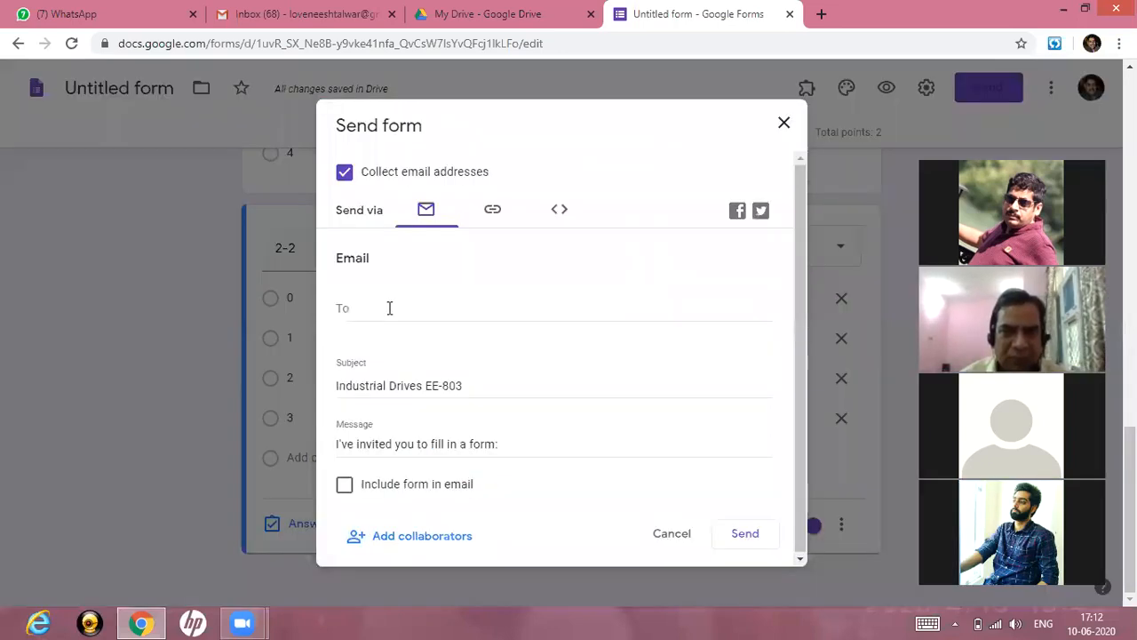
Revisit the email and link sending methods, copy the form's link again, and close the sending options.
{"action": "left_click", "coordinate": [389, 307]}
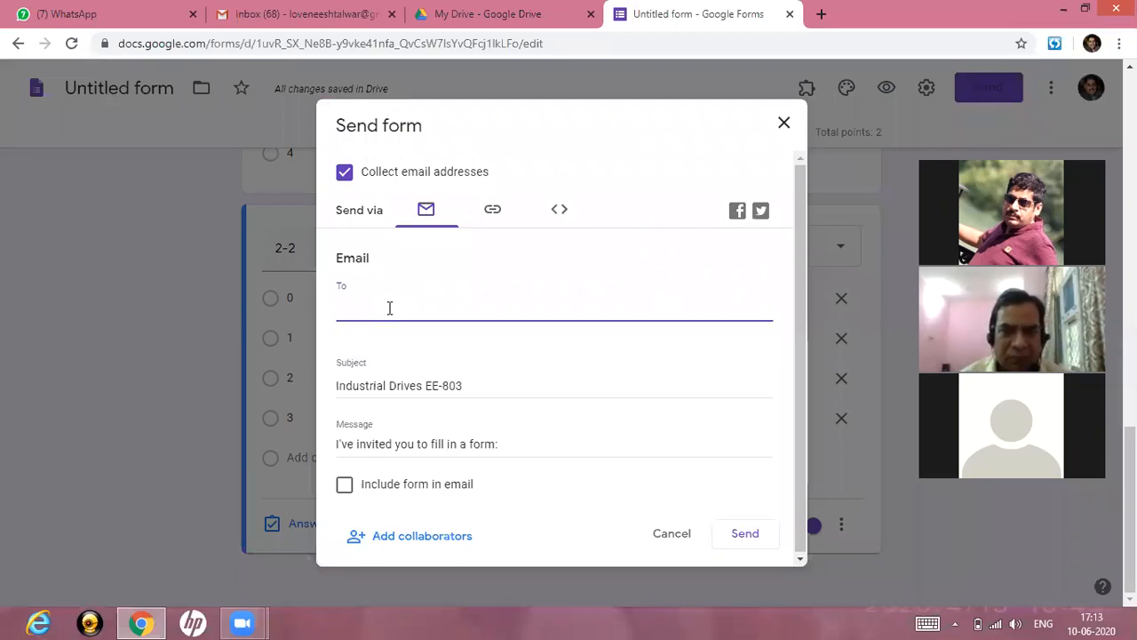
{"action": "left_click", "coordinate": [492, 209]}
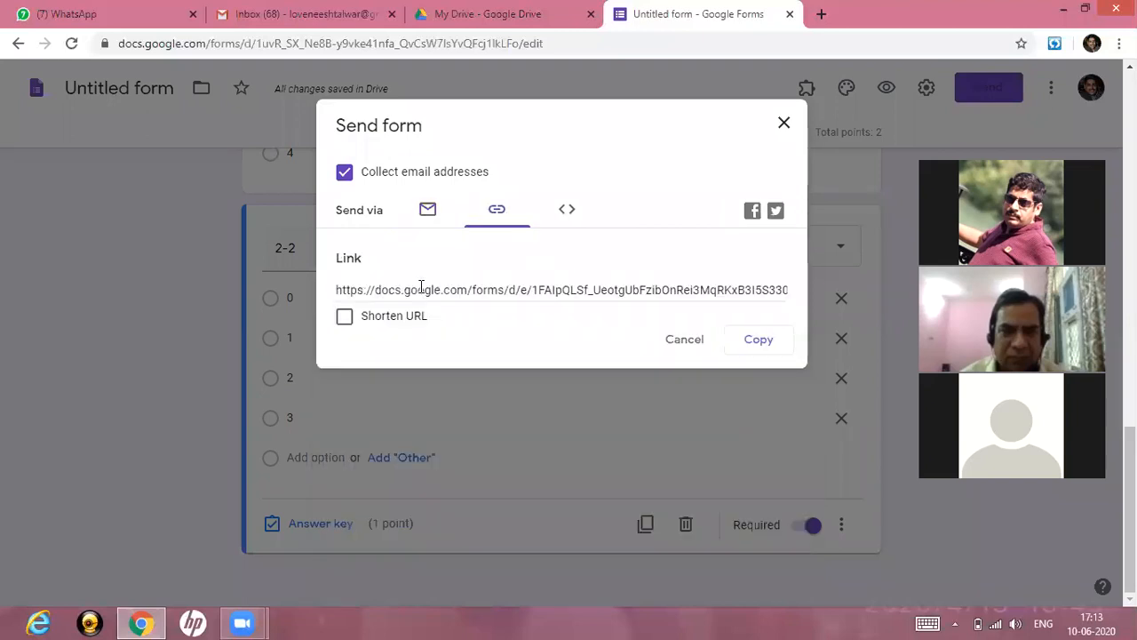
{"action": "left_click", "coordinate": [759, 339]}
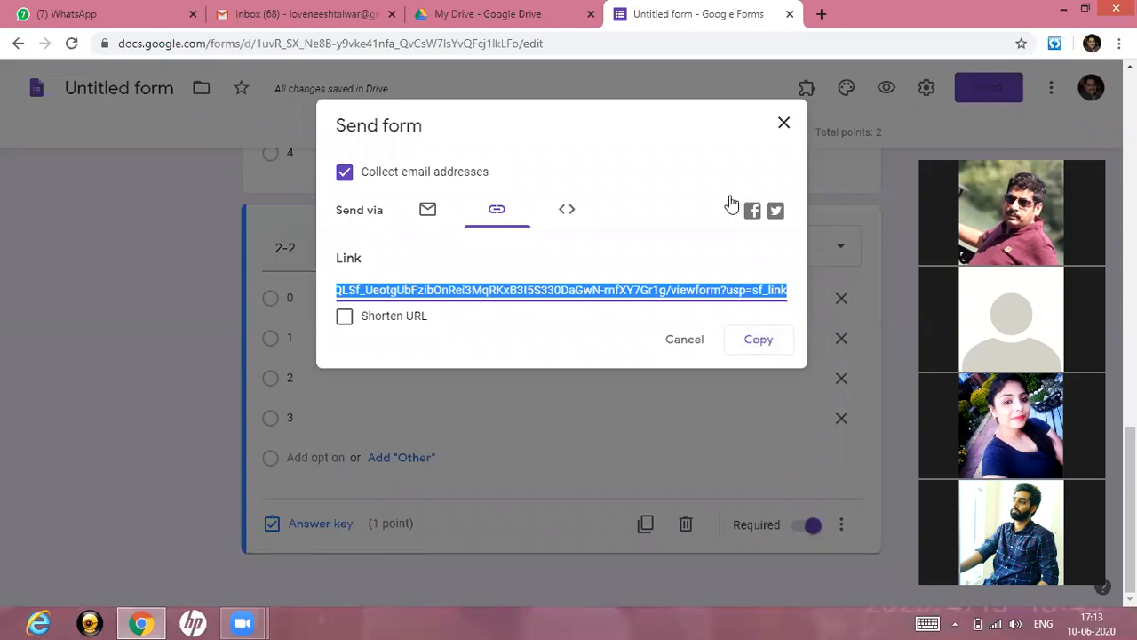
{"action": "left_click", "coordinate": [784, 126]}
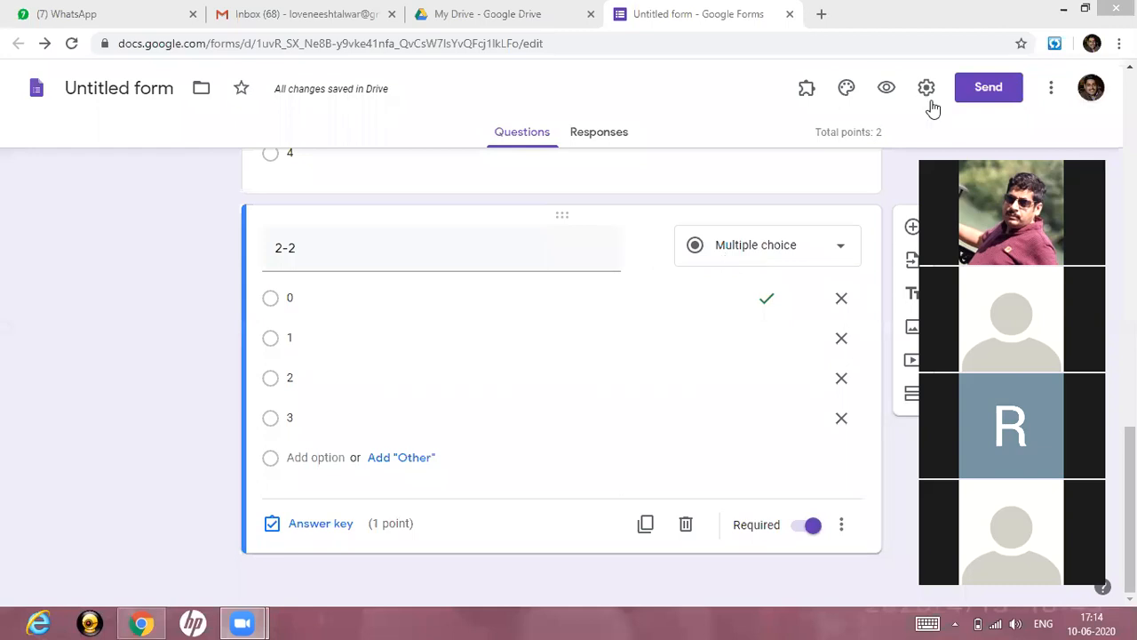
{"action": "left_click", "coordinate": [1015, 100]}
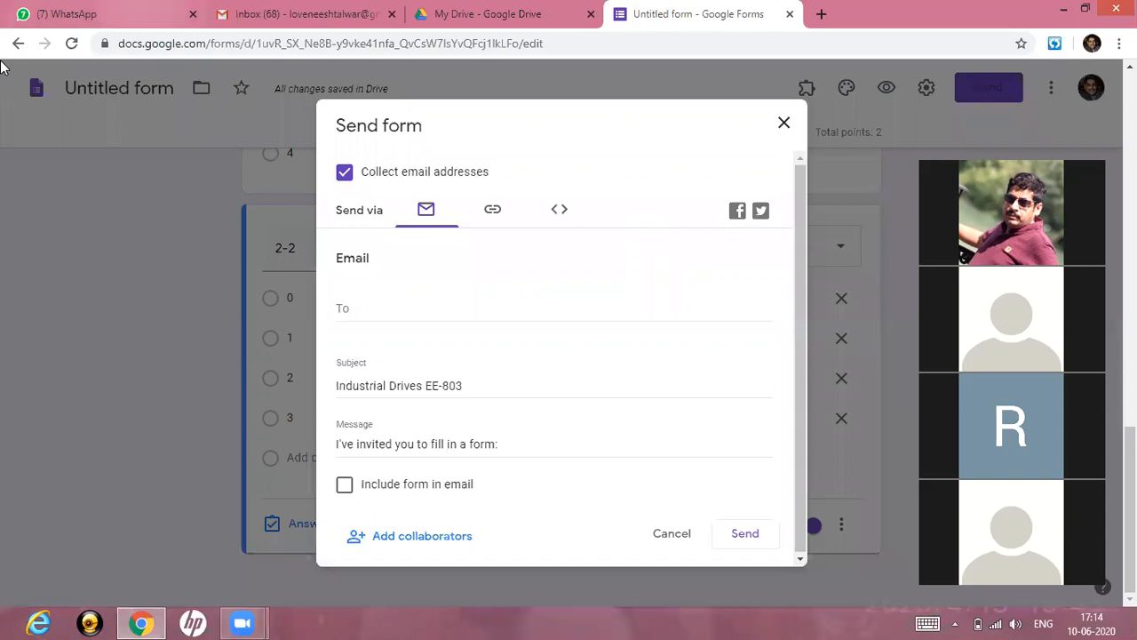
{"action": "left_click", "coordinate": [467, 307]}
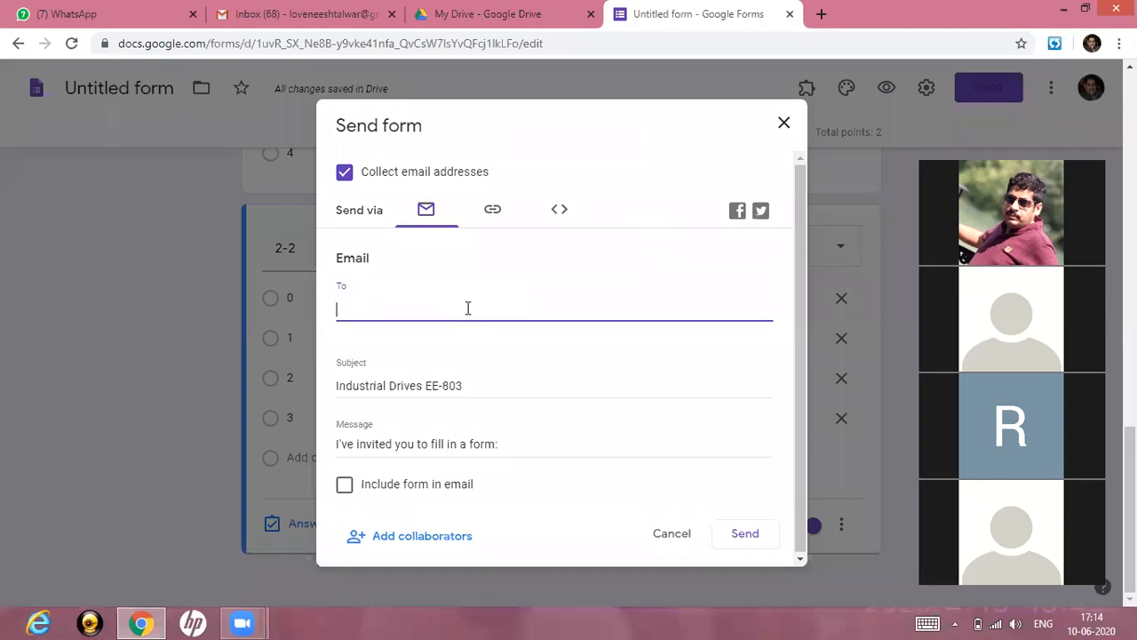
{"action": "left_click", "coordinate": [493, 213]}
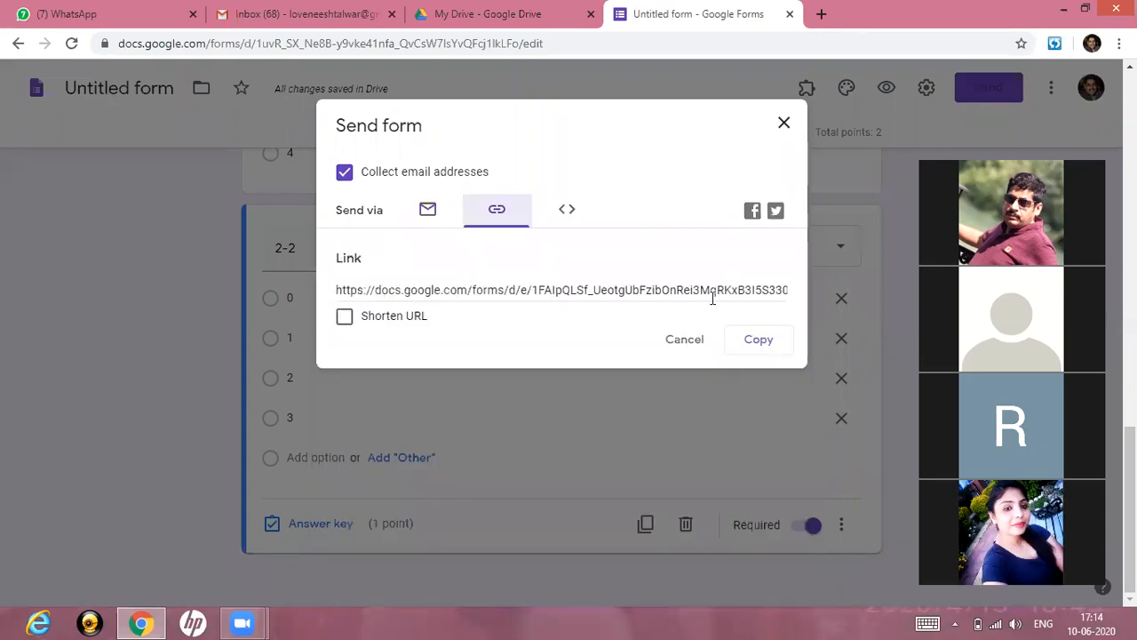
{"action": "left_click", "coordinate": [757, 339]}
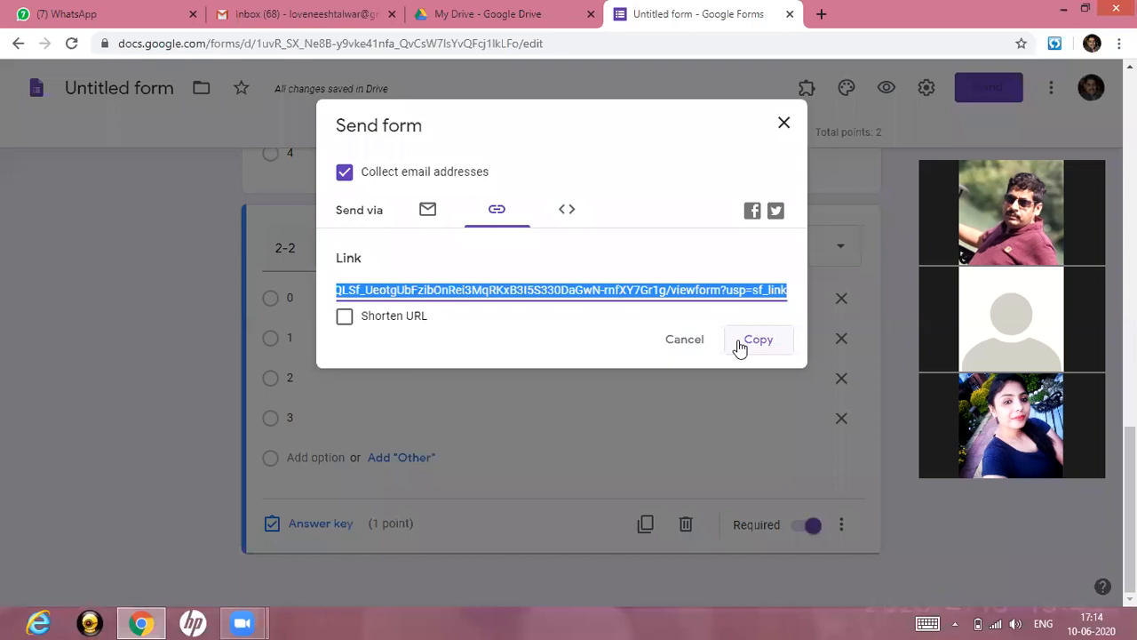
{"action": "left_click", "coordinate": [777, 126]}
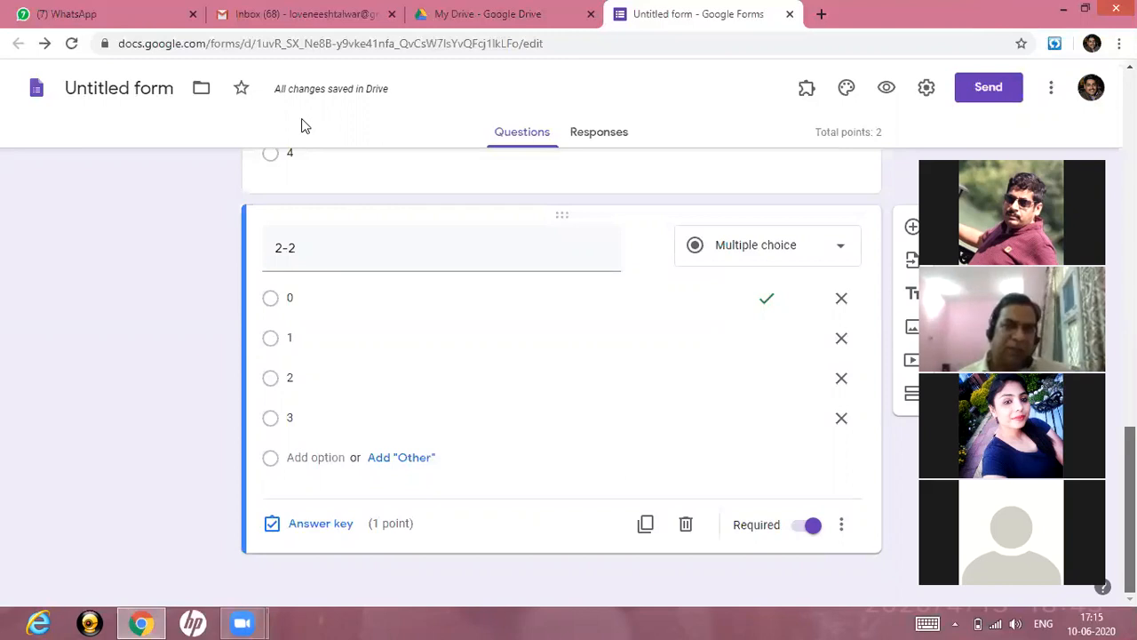
Switch to Google Drive, open the existing Industrial Drives form, and close the Untitled form.
{"action": "scroll", "coordinate": [306, 126], "scroll_direction": "up", "scroll_amount": 13}
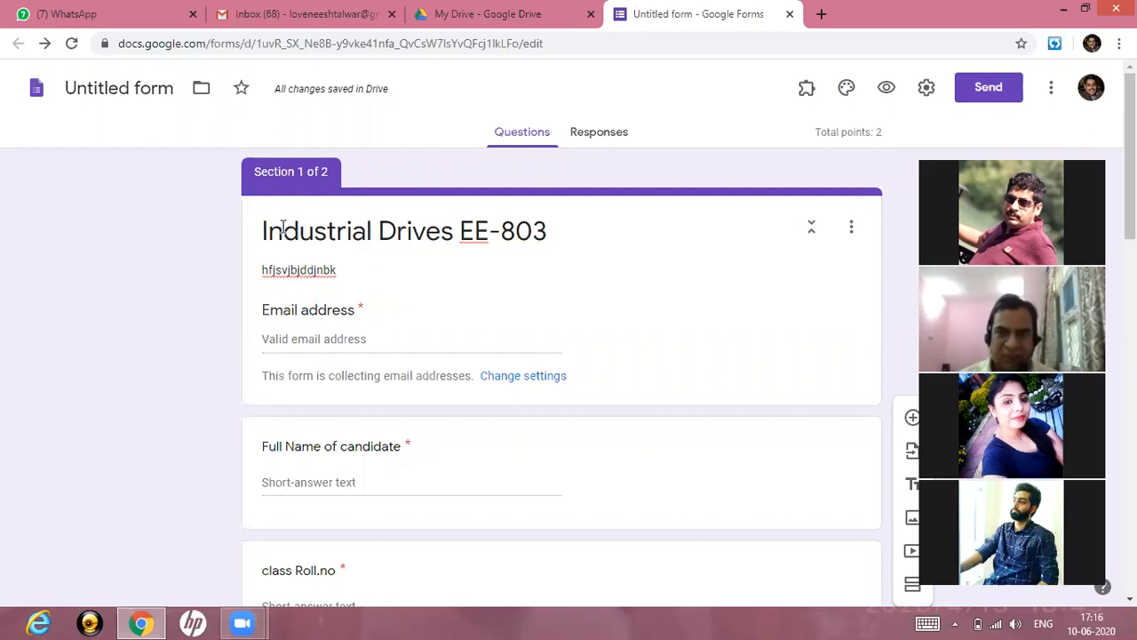
{"action": "key", "text": "ctrl+shift+Tab"}
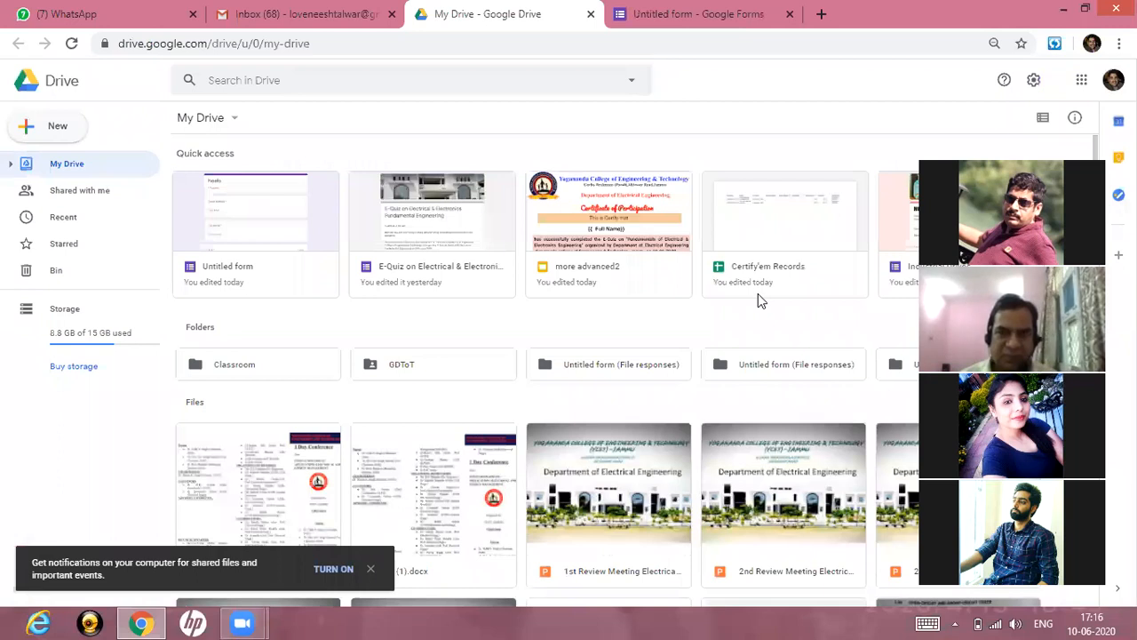
{"action": "double_click", "coordinate": [912, 230]}
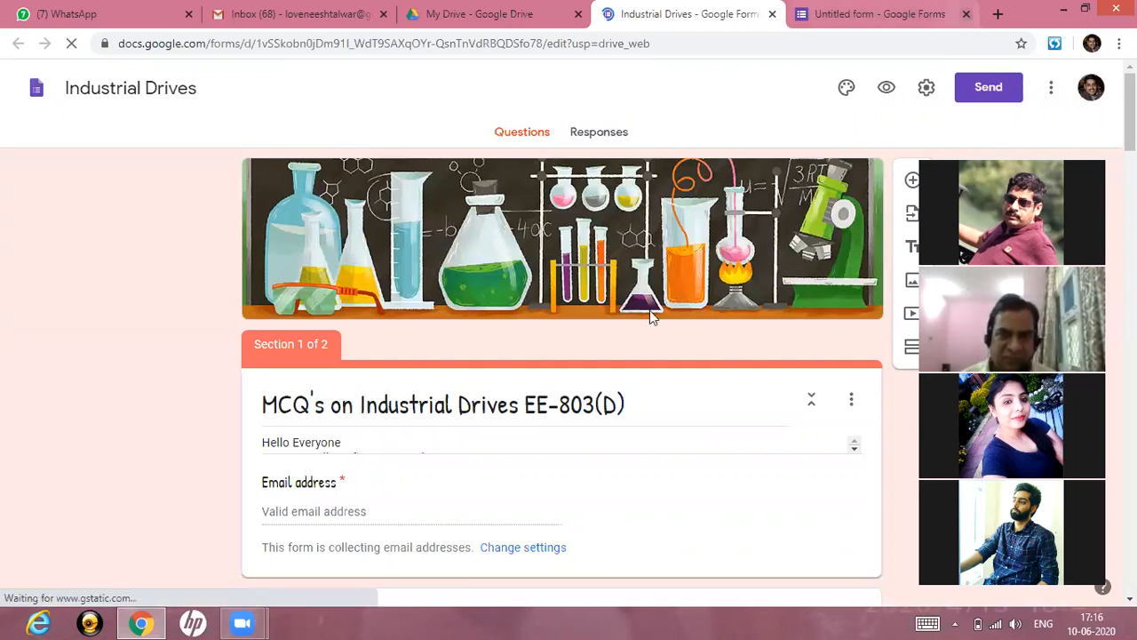
{"action": "left_click", "coordinate": [967, 16]}
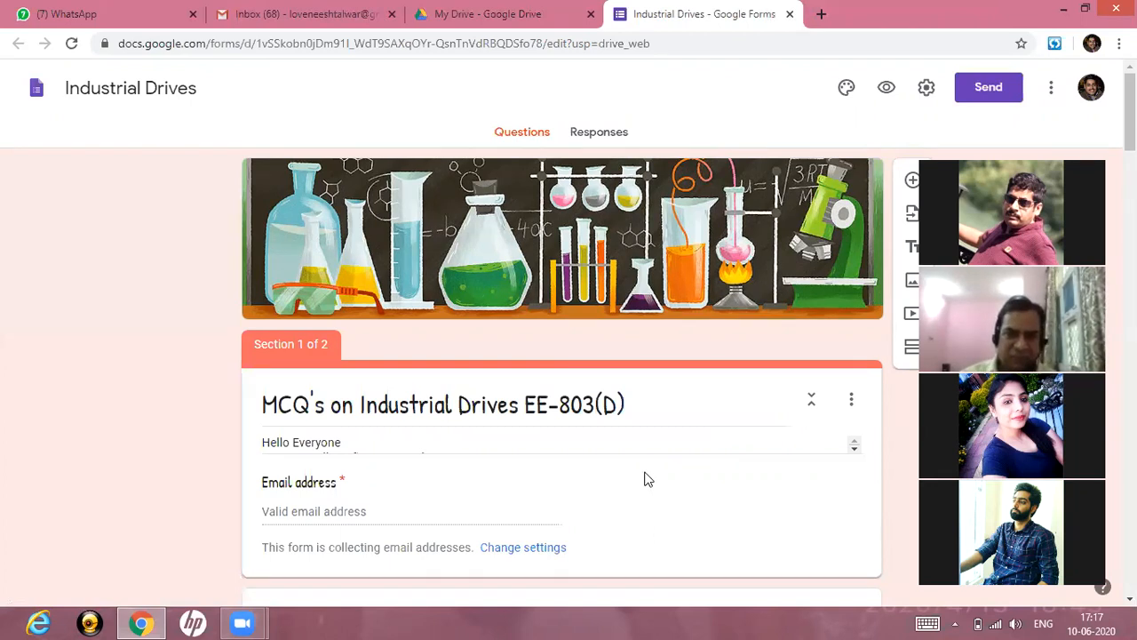
Review the Industrial Drives form from the respondent detail fields in section 1 through the multiple-choice questions in section 2.
{"action": "scroll", "coordinate": [648, 480], "scroll_direction": "down", "scroll_amount": 2}
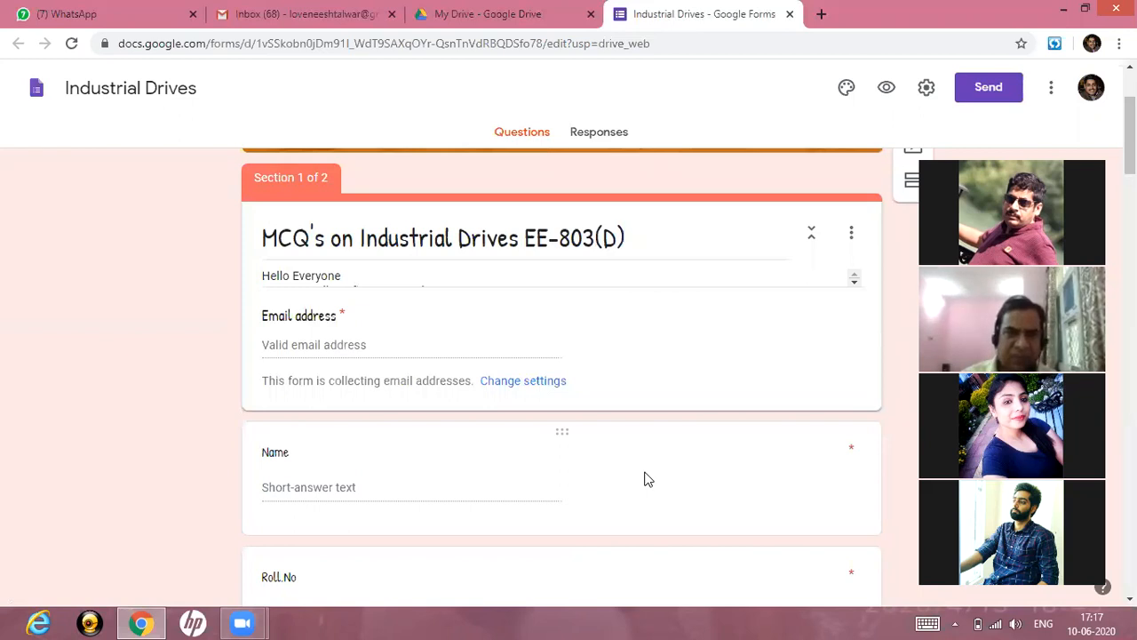
{"action": "scroll", "coordinate": [647, 480], "scroll_direction": "down", "scroll_amount": 3}
{"action": "scroll", "coordinate": [648, 479], "scroll_direction": "down", "scroll_amount": 2}
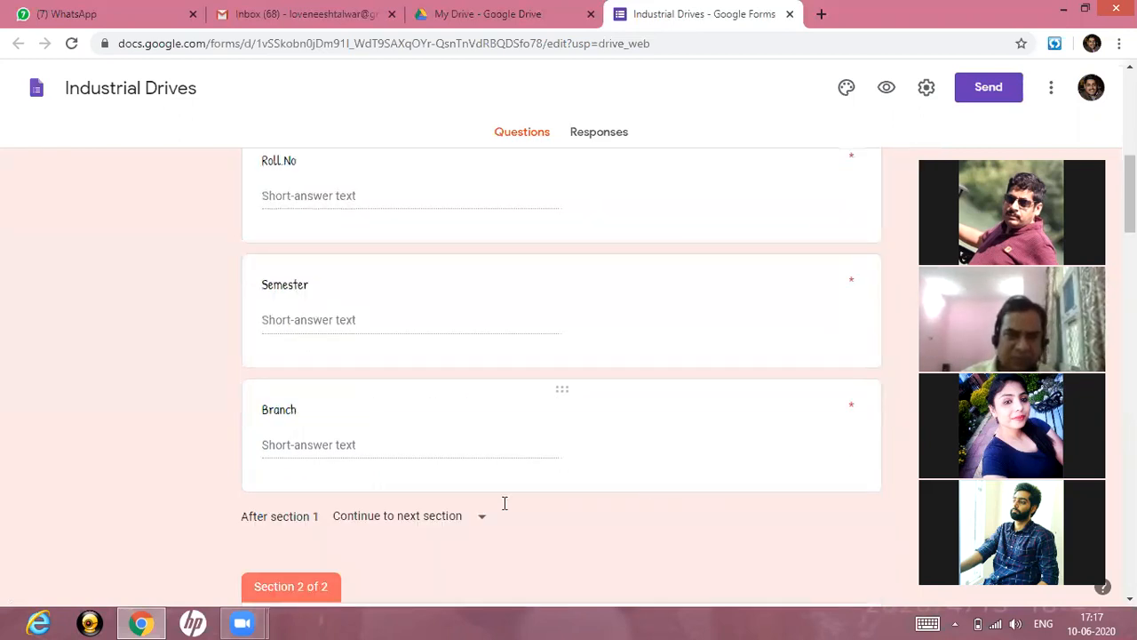
{"action": "scroll", "coordinate": [503, 503], "scroll_direction": "down", "scroll_amount": 2}
{"action": "scroll", "coordinate": [431, 382], "scroll_direction": "down", "scroll_amount": 3}
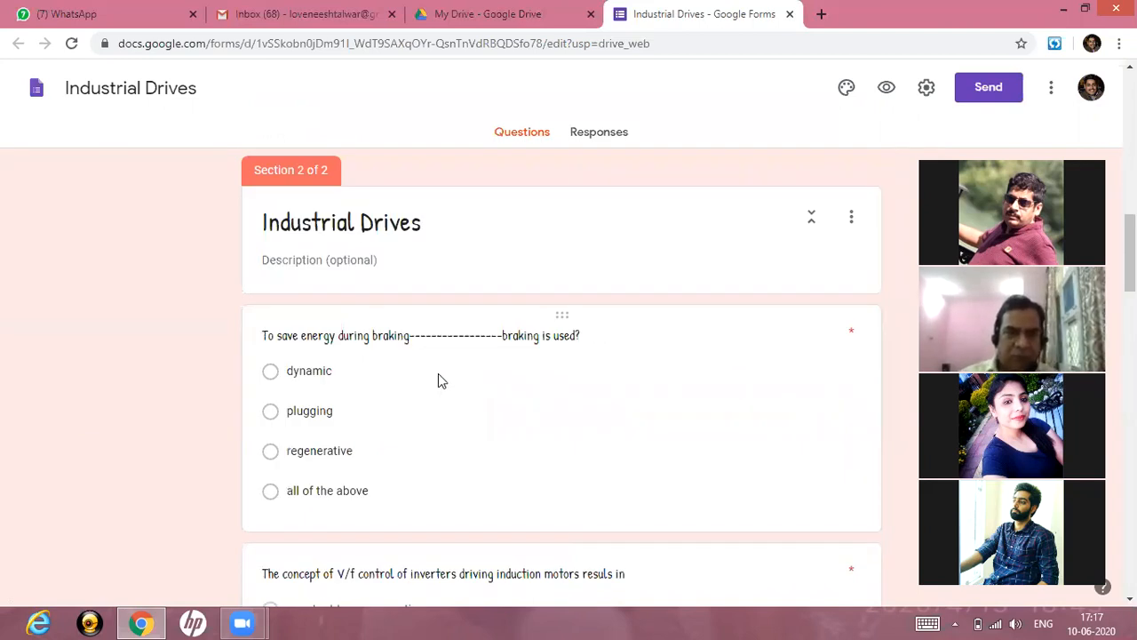
{"action": "scroll", "coordinate": [438, 380], "scroll_direction": "down", "scroll_amount": 8}
{"action": "scroll", "coordinate": [866, 378], "scroll_direction": "down", "scroll_amount": 1}
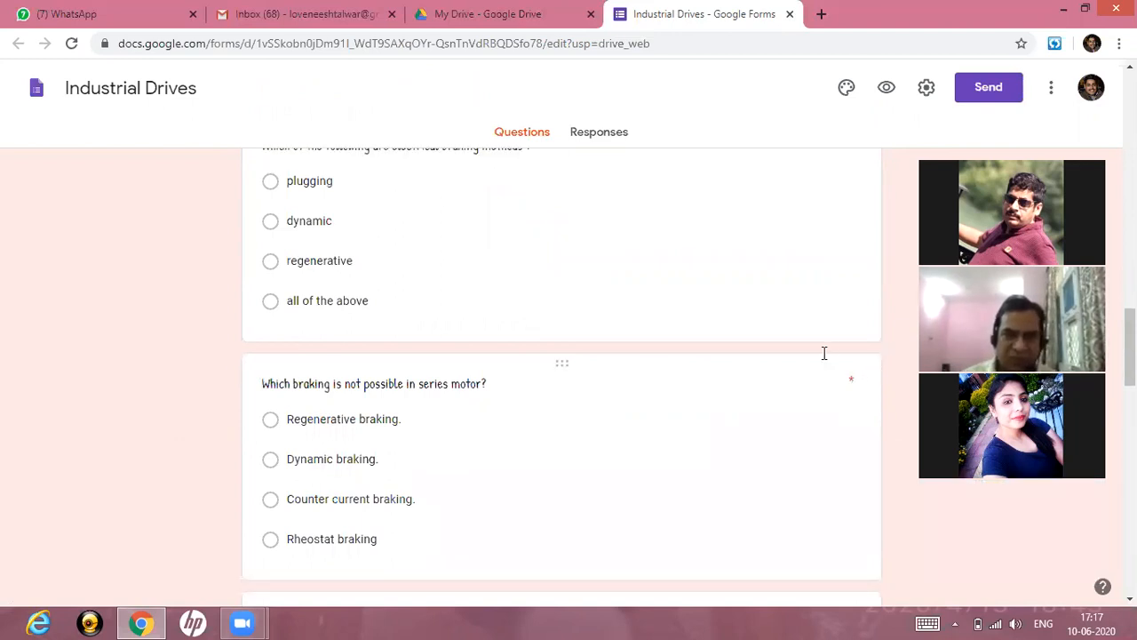
{"action": "scroll", "coordinate": [825, 355], "scroll_direction": "down", "scroll_amount": 10}
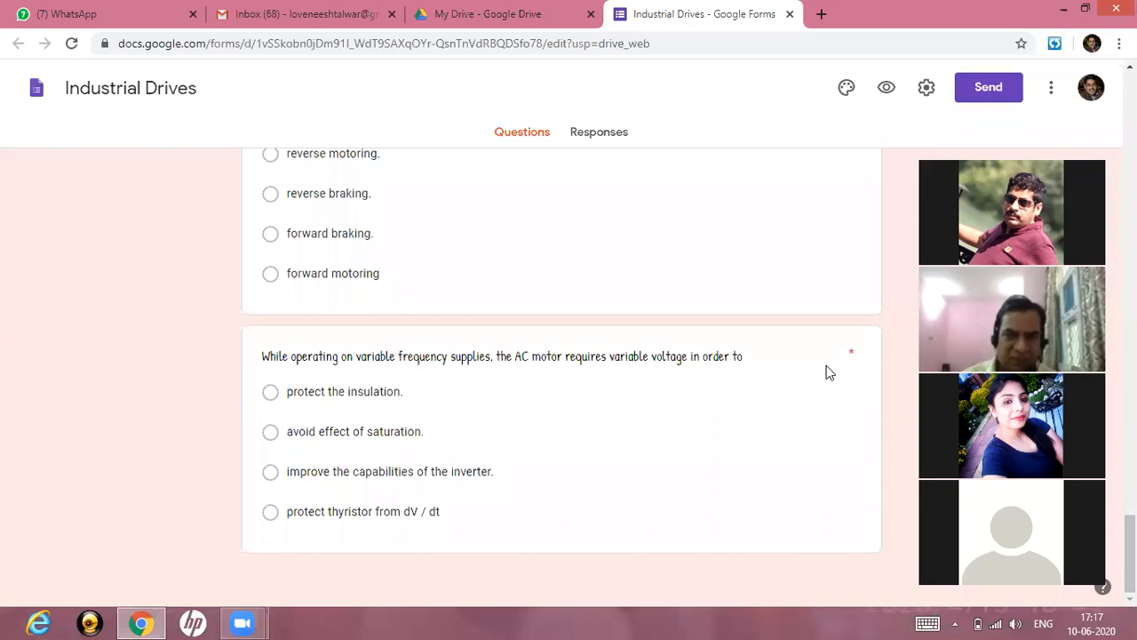
{"action": "key", "text": "Home"}
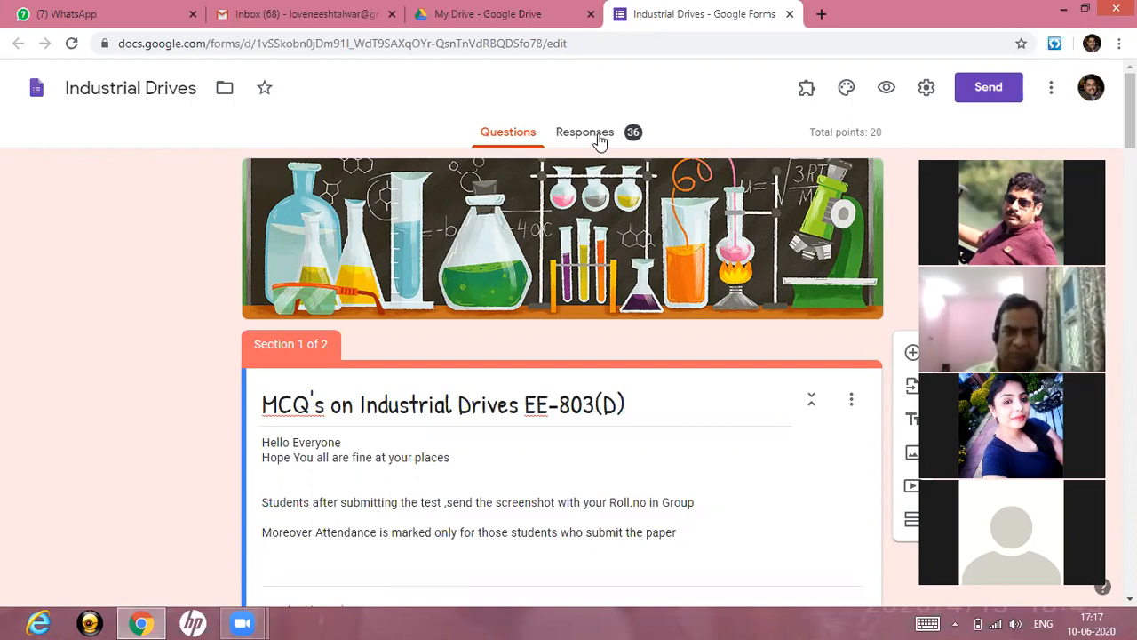
Open the form's responses and examine the list of respondents' scores and score release times.
{"action": "left_click", "coordinate": [587, 133]}
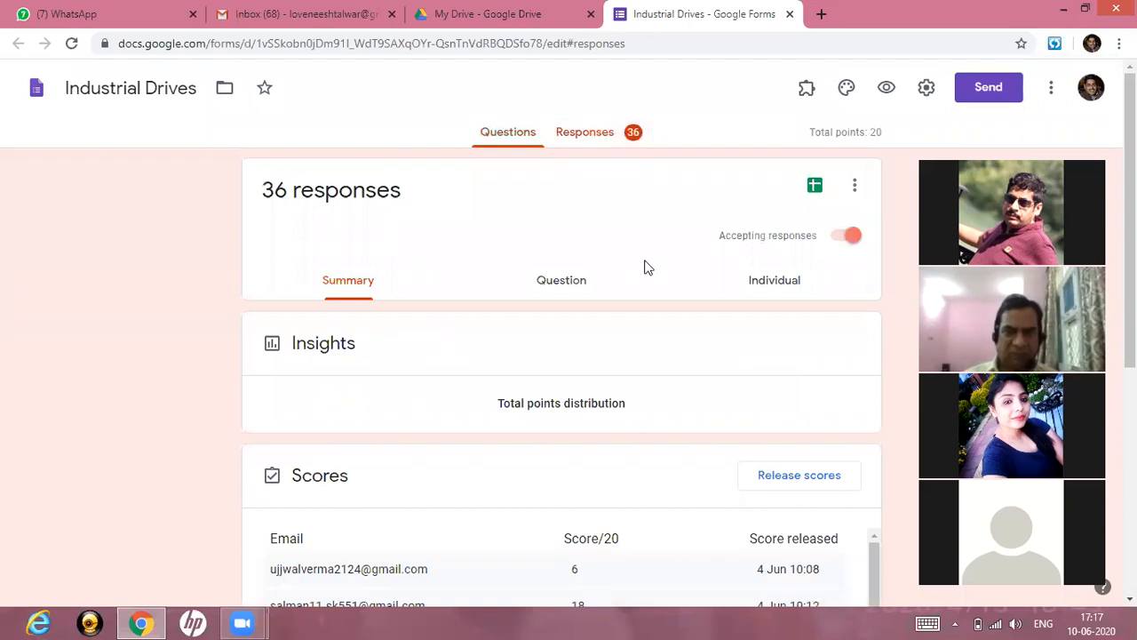
{"action": "scroll", "coordinate": [647, 268], "scroll_direction": "down", "scroll_amount": 3}
{"action": "scroll", "coordinate": [583, 279], "scroll_direction": "down", "scroll_amount": 5}
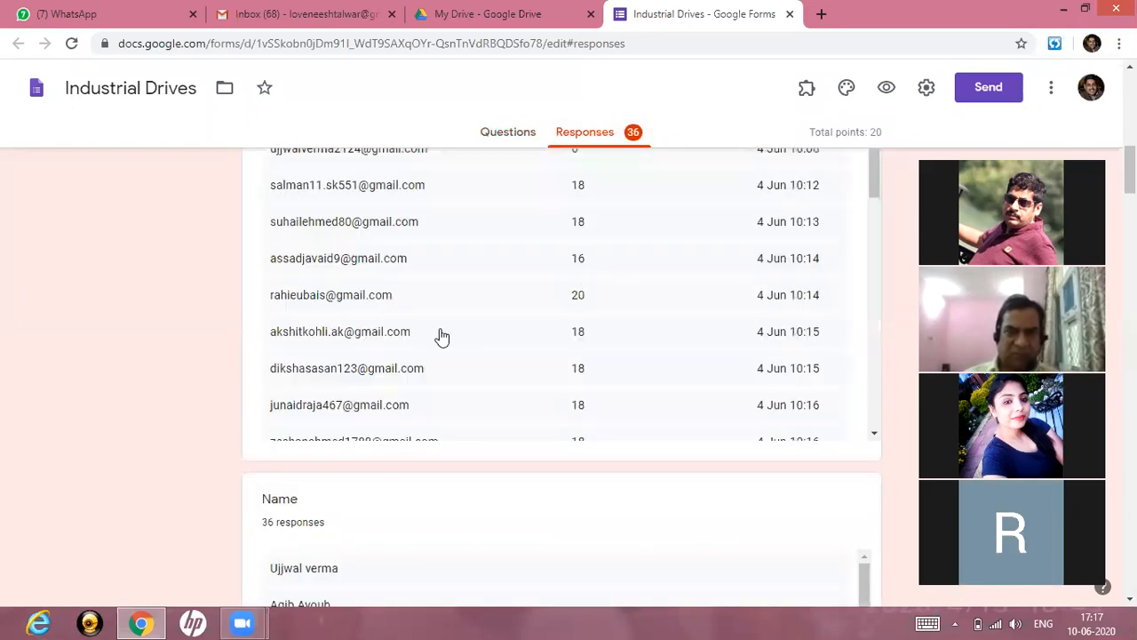
{"action": "scroll", "coordinate": [442, 335], "scroll_direction": "up", "scroll_amount": 2}
{"action": "scroll", "coordinate": [477, 318], "scroll_direction": "down", "scroll_amount": 1}
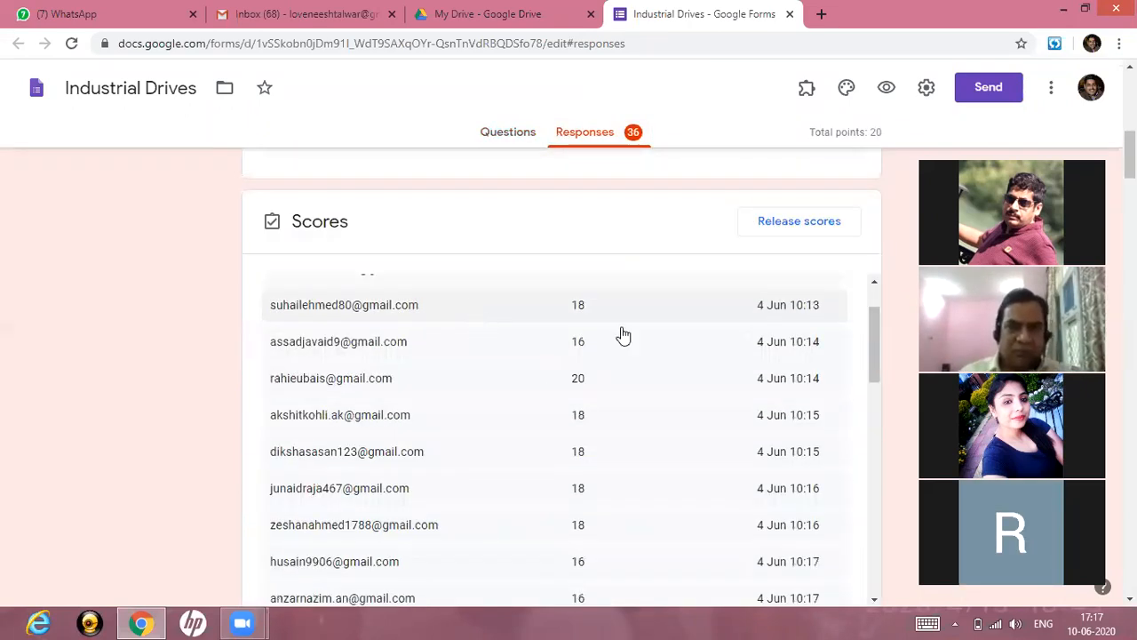
{"action": "scroll", "coordinate": [698, 322], "scroll_direction": "up", "scroll_amount": 2}
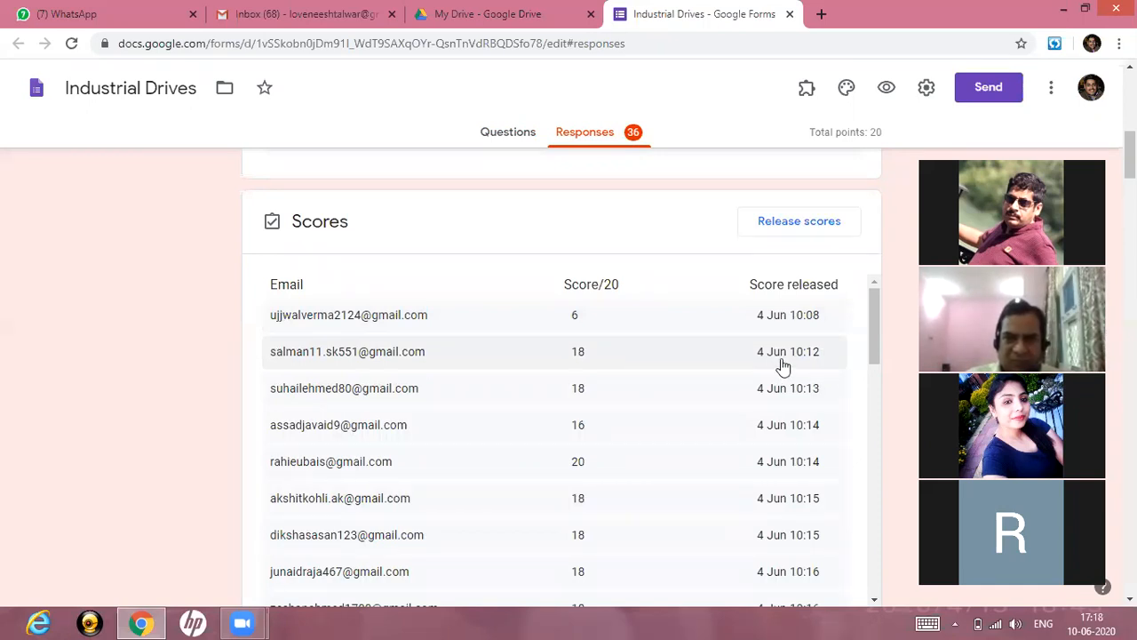
{"action": "scroll", "coordinate": [782, 365], "scroll_direction": "down", "scroll_amount": 2}
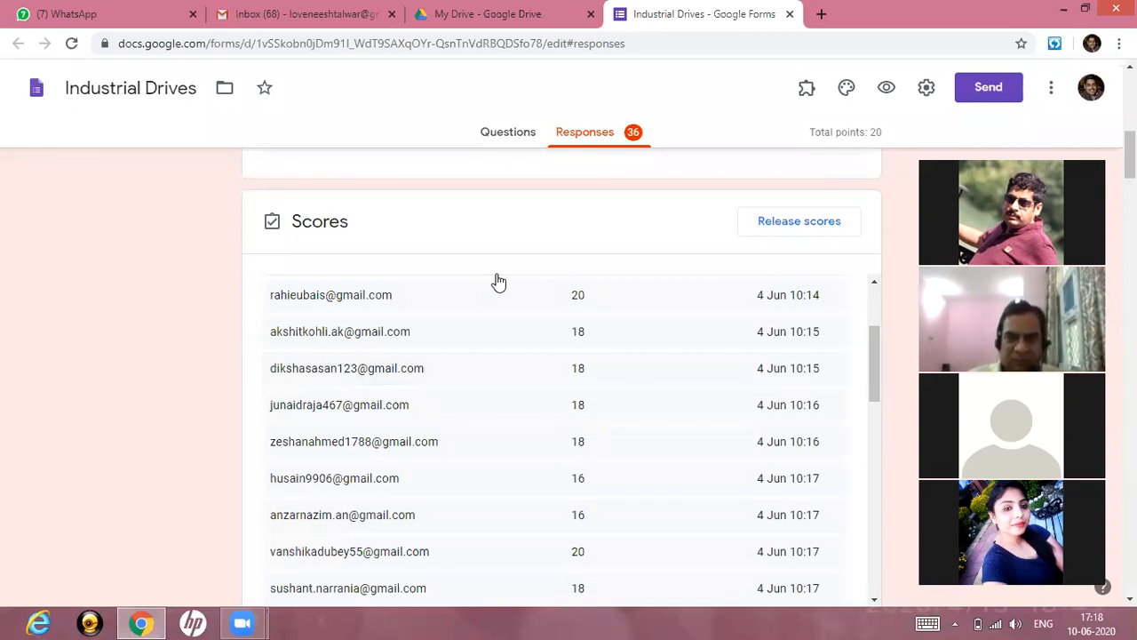
Revisit the form's questions, return to the response summary, and examine the points distribution and frequently missed questions.
{"action": "left_click", "coordinate": [507, 138]}
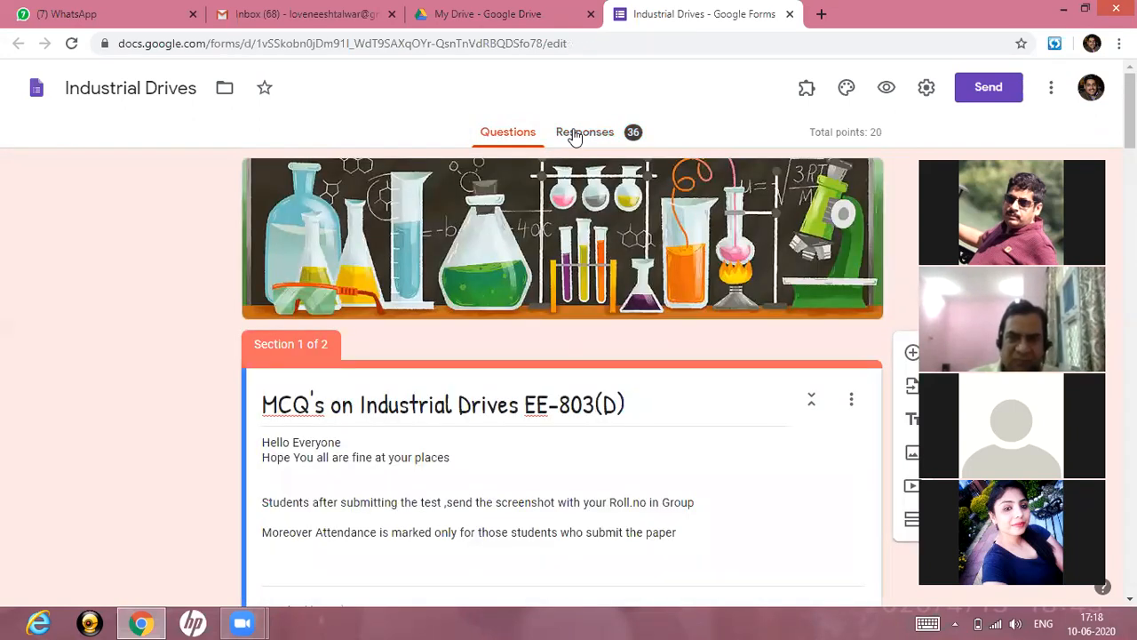
{"action": "left_click", "coordinate": [575, 135]}
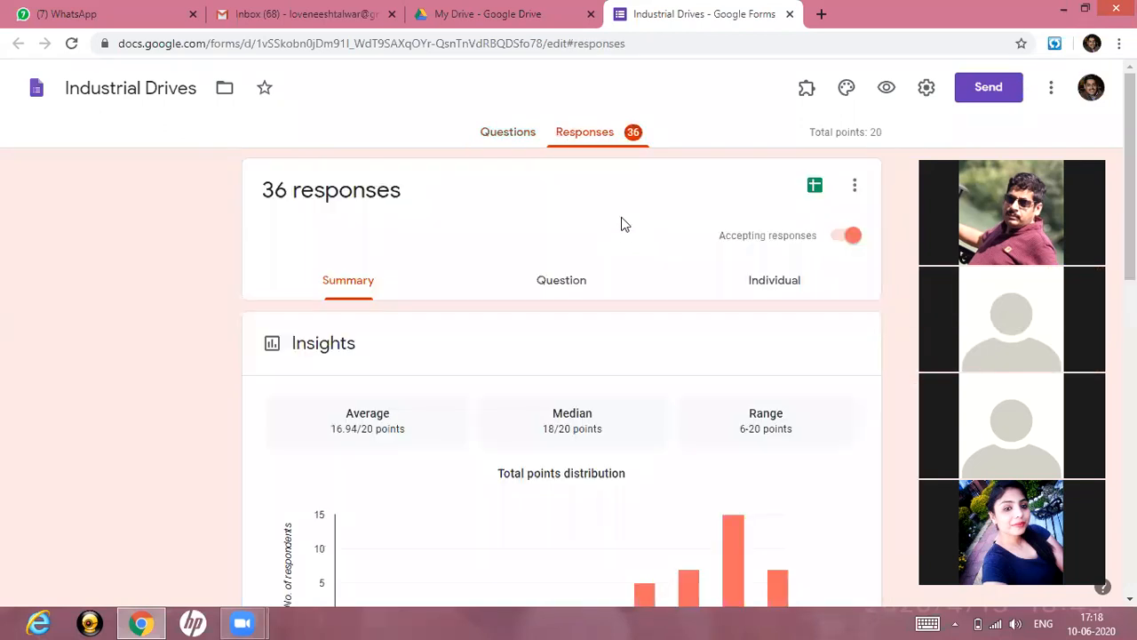
{"action": "scroll", "coordinate": [622, 224], "scroll_direction": "down", "scroll_amount": 5}
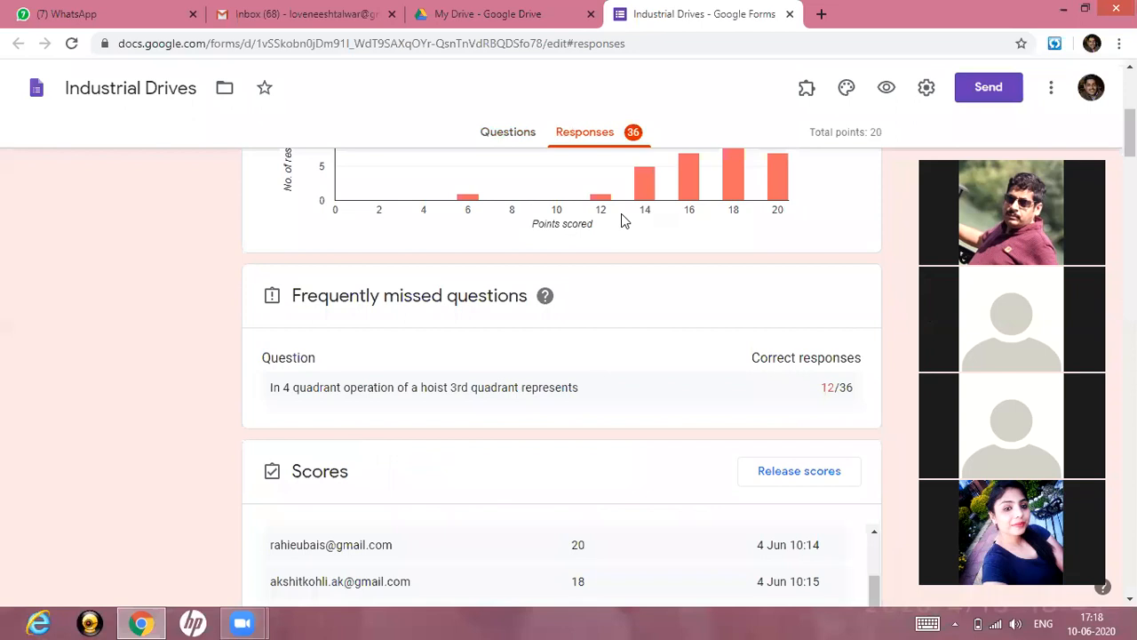
{"action": "scroll", "coordinate": [623, 220], "scroll_direction": "down", "scroll_amount": 1}
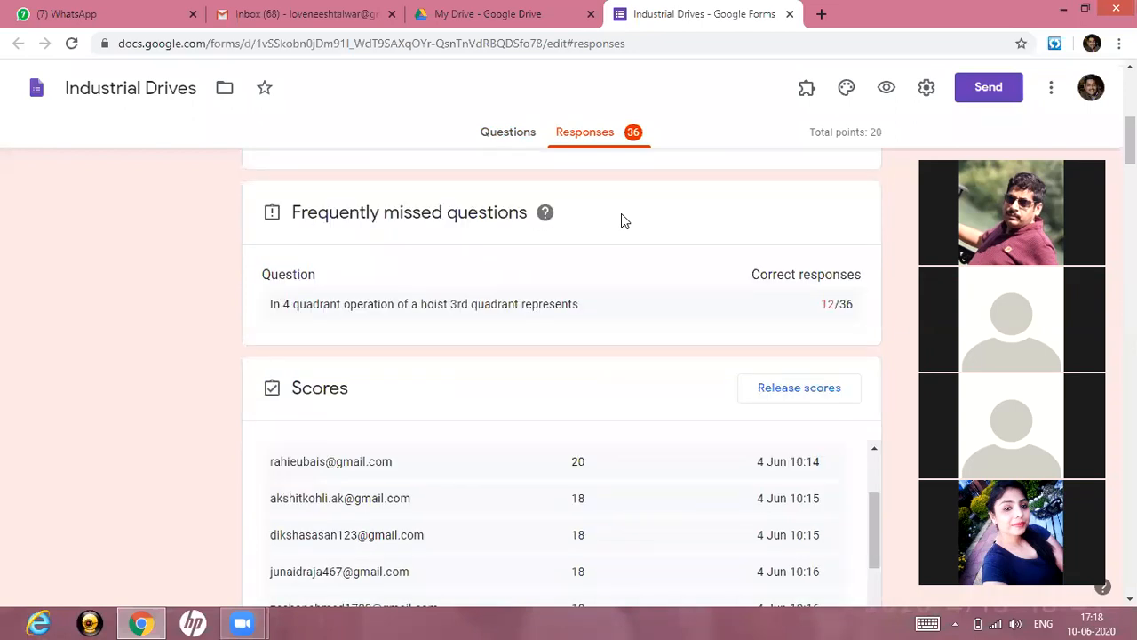
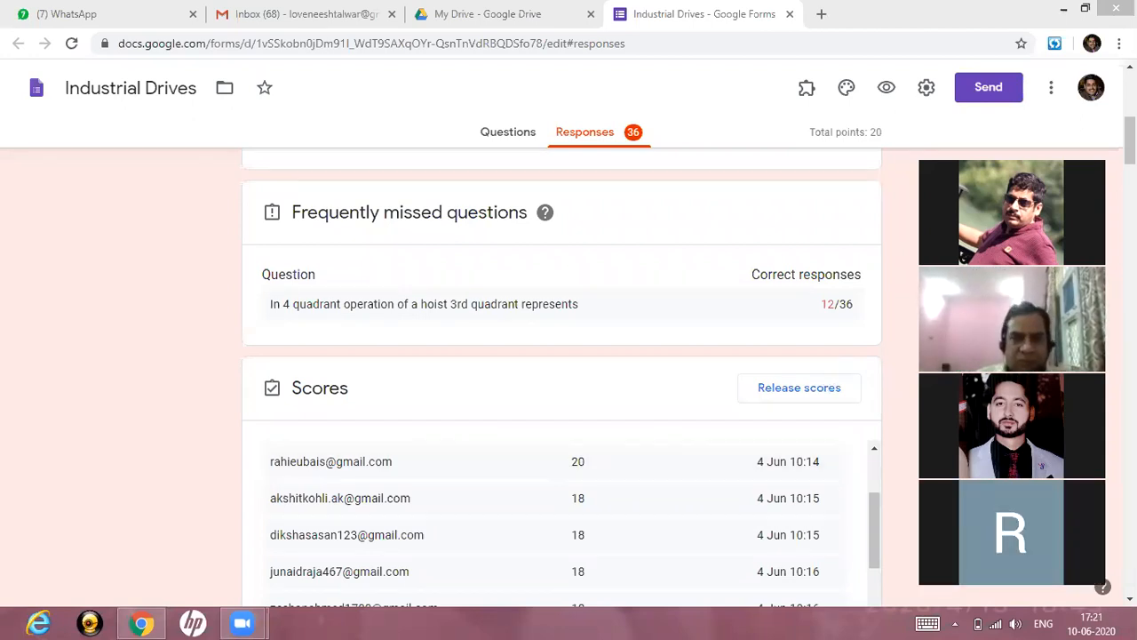
Examine the submitted names and the score list in the response summary, returning to the start of the summary.
{"action": "scroll", "coordinate": [855, 427], "scroll_direction": "down", "scroll_amount": 1}
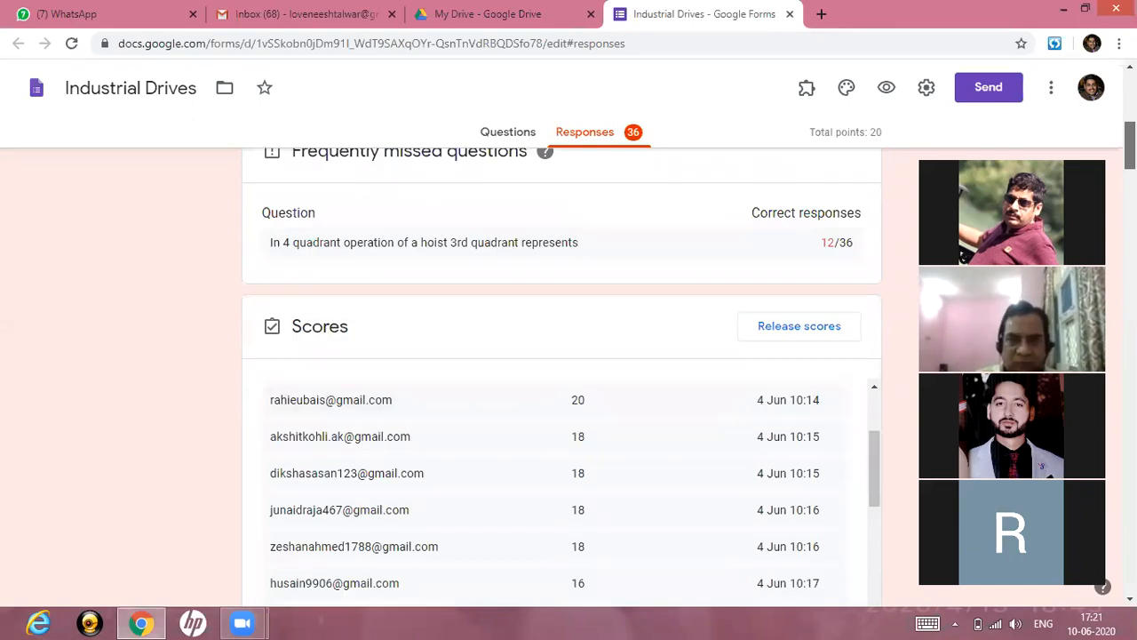
{"action": "scroll", "coordinate": [561, 400], "scroll_direction": "down", "scroll_amount": 5}
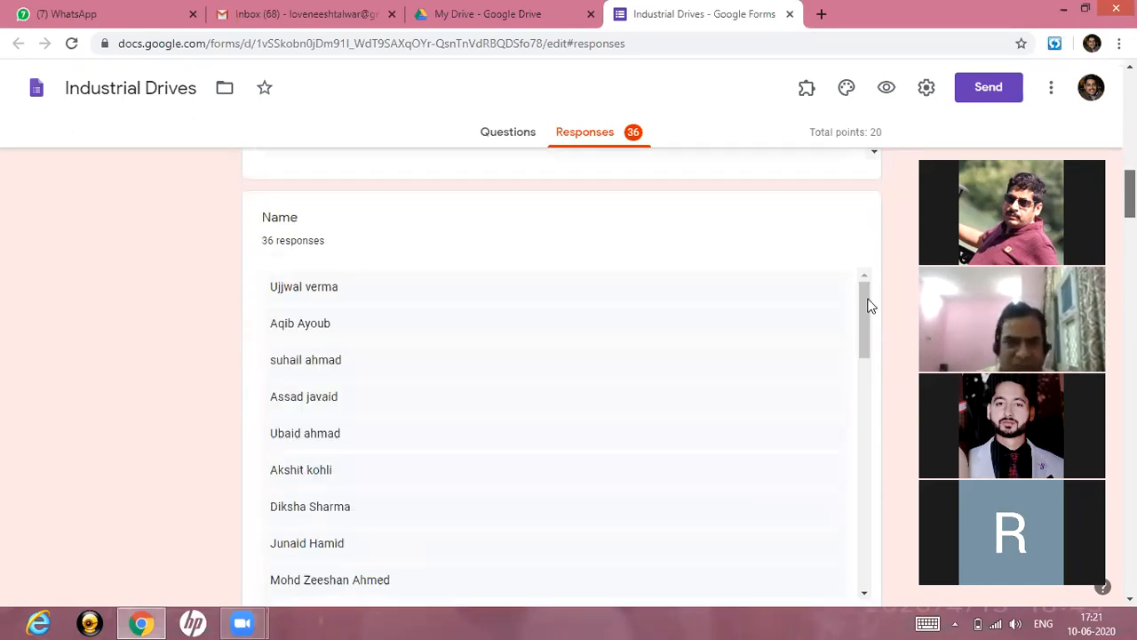
{"action": "left_click_drag", "start_coordinate": [867, 338], "coordinate": [869, 389]}
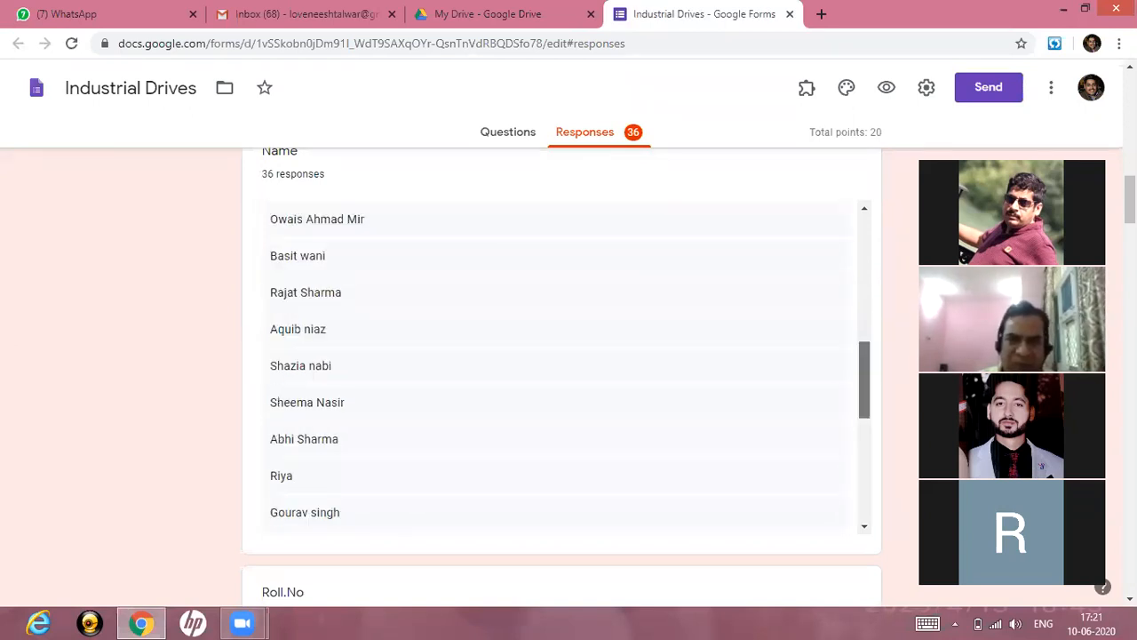
{"action": "scroll", "coordinate": [562, 373], "scroll_direction": "up", "scroll_amount": 10}
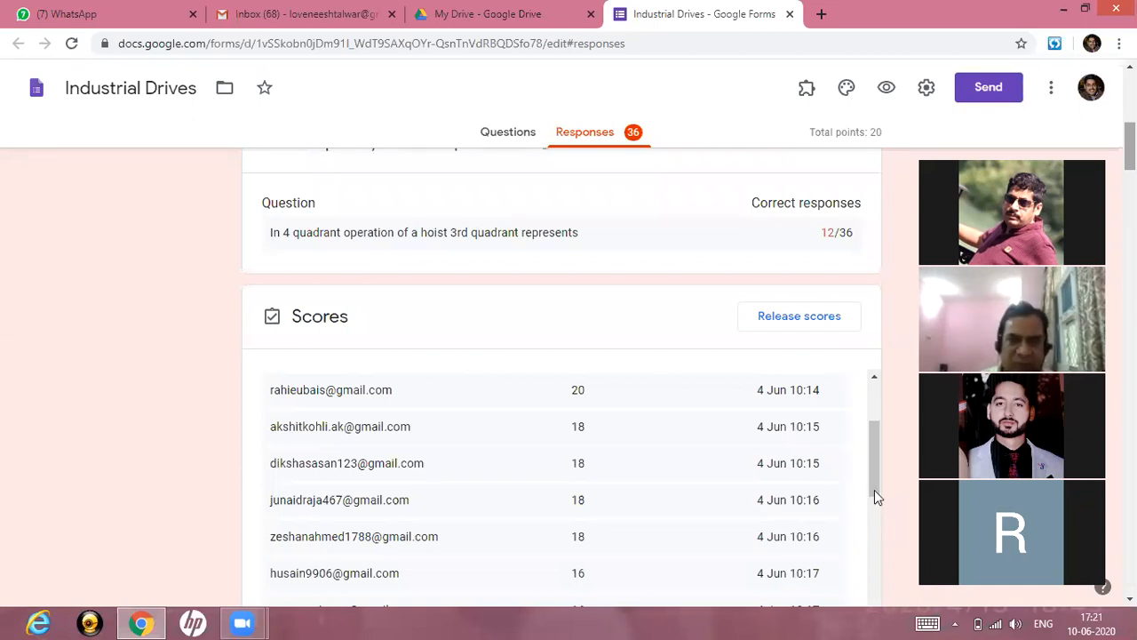
{"action": "left_click_drag", "start_coordinate": [876, 495], "coordinate": [875, 400]}
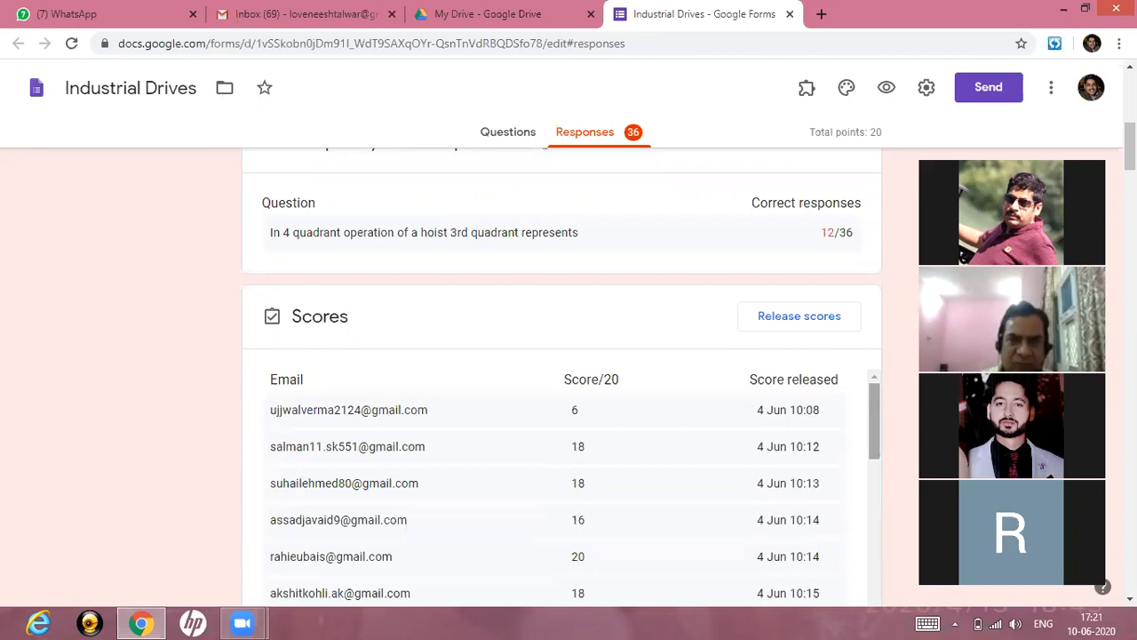
{"action": "scroll", "coordinate": [761, 160], "scroll_direction": "up", "scroll_amount": 8}
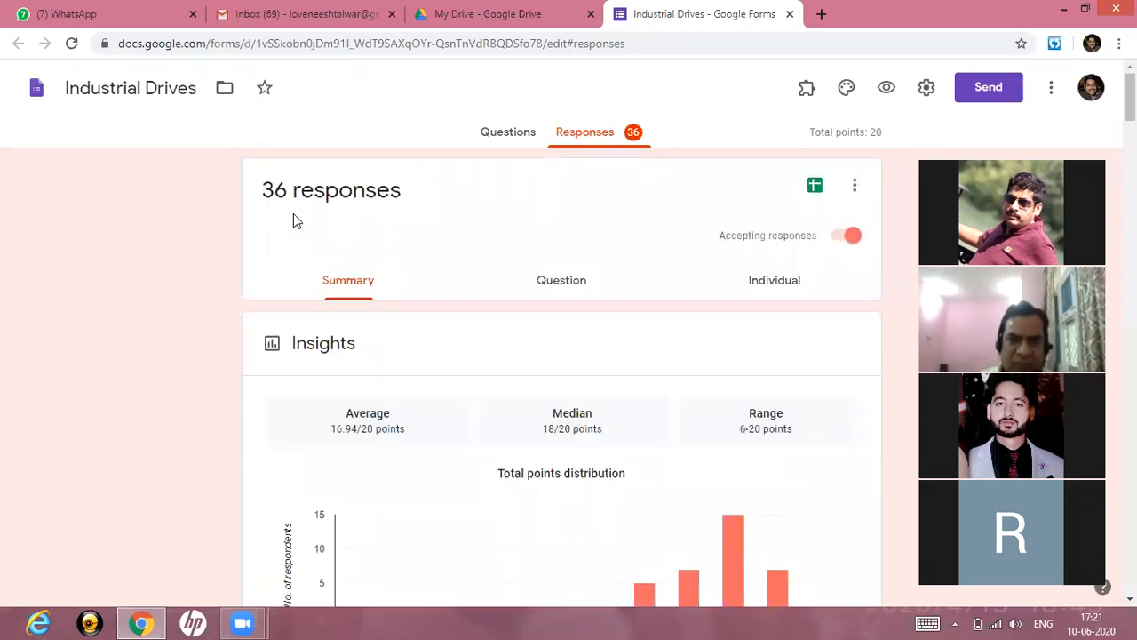
Open the form's linked responses spreadsheet, copy its restricted sharing link, and close the sharing options.
{"action": "left_click", "coordinate": [815, 187]}
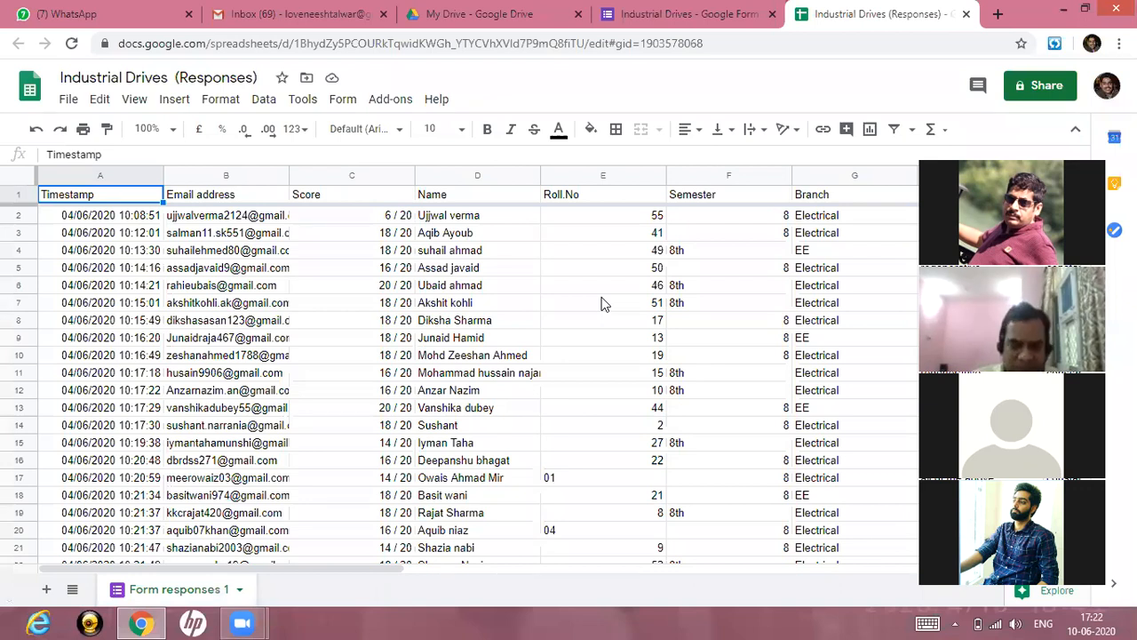
{"action": "left_click", "coordinate": [1039, 86]}
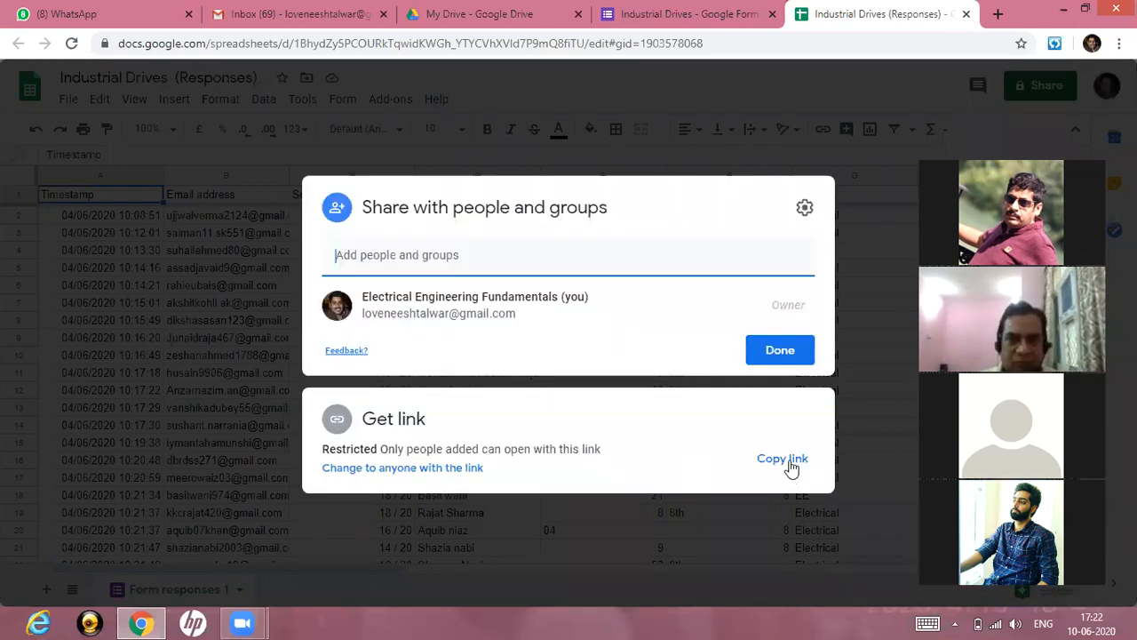
{"action": "left_click", "coordinate": [782, 459]}
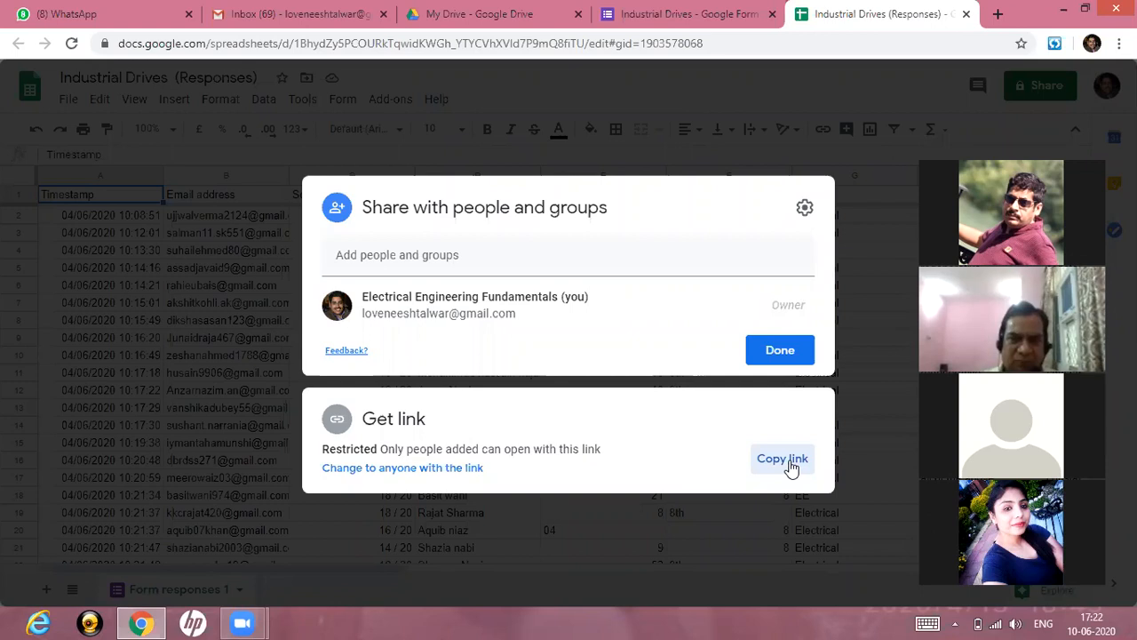
{"action": "left_click", "coordinate": [853, 147]}
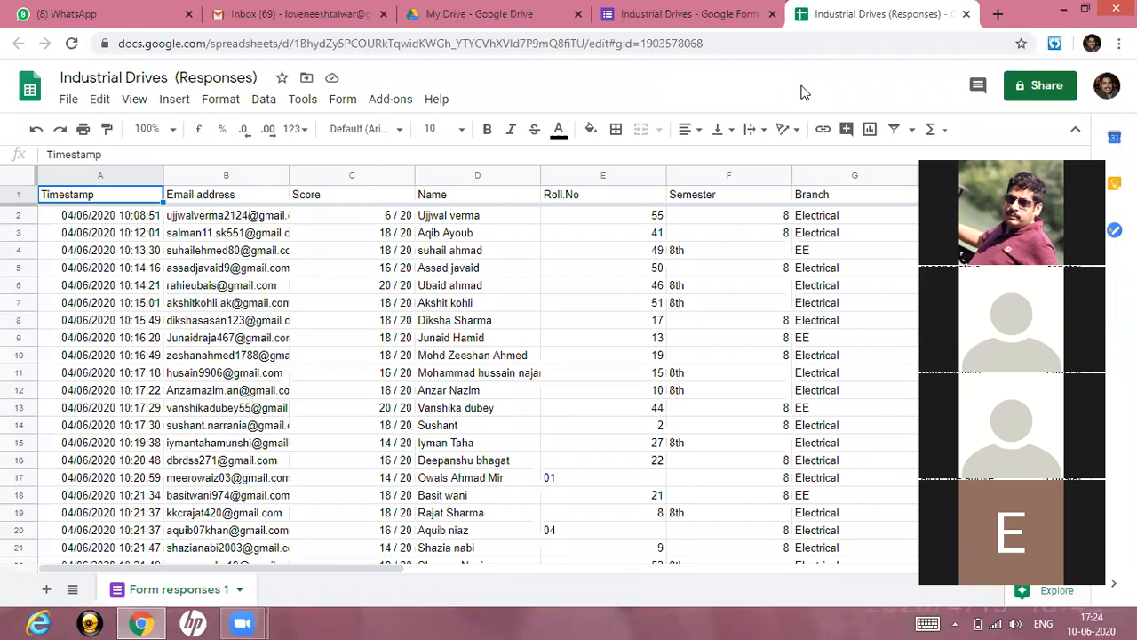
Switch back to the Industrial Drives form and look at its settings and additional form options without changing anything.
{"action": "left_click", "coordinate": [689, 14]}
{"action": "left_click", "coordinate": [927, 89]}
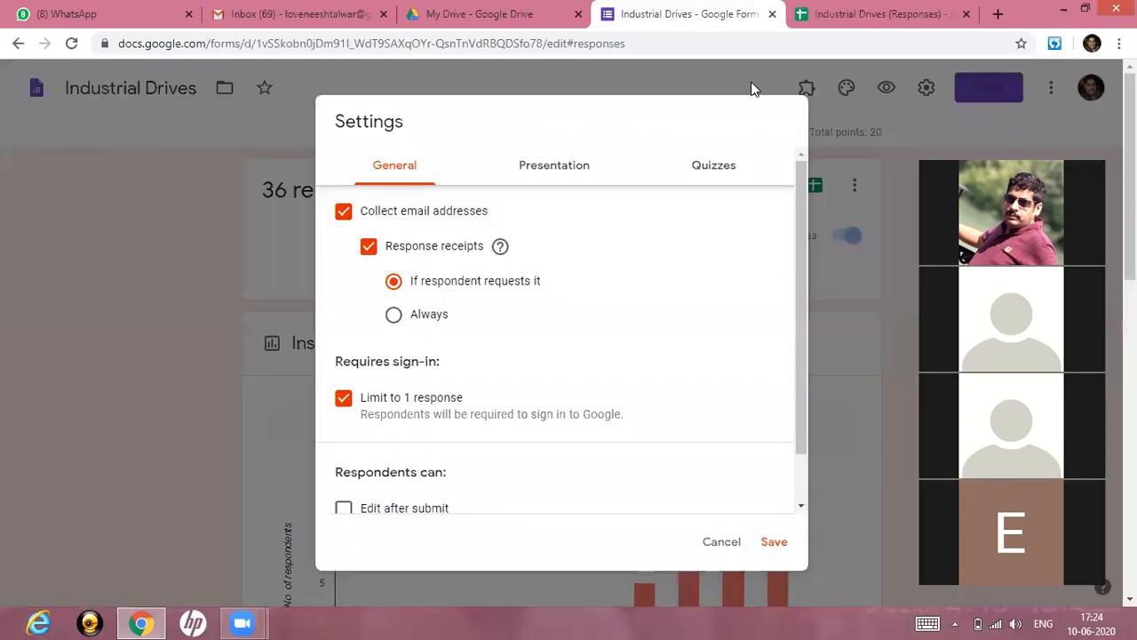
{"action": "left_click", "coordinate": [1050, 92]}
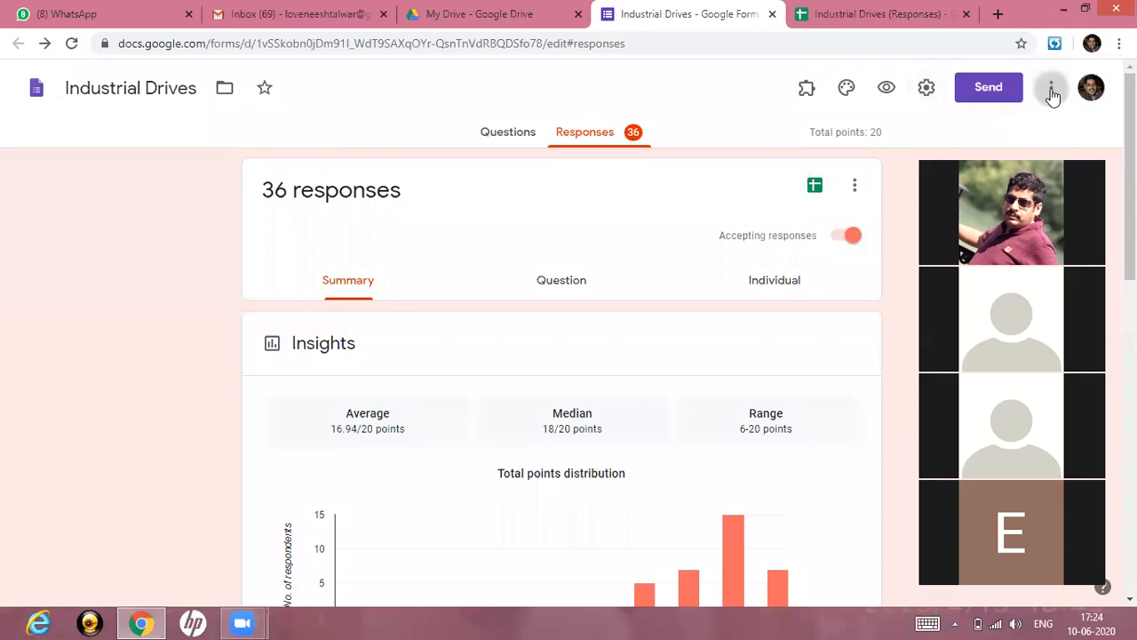
{"action": "left_click", "coordinate": [1052, 95]}
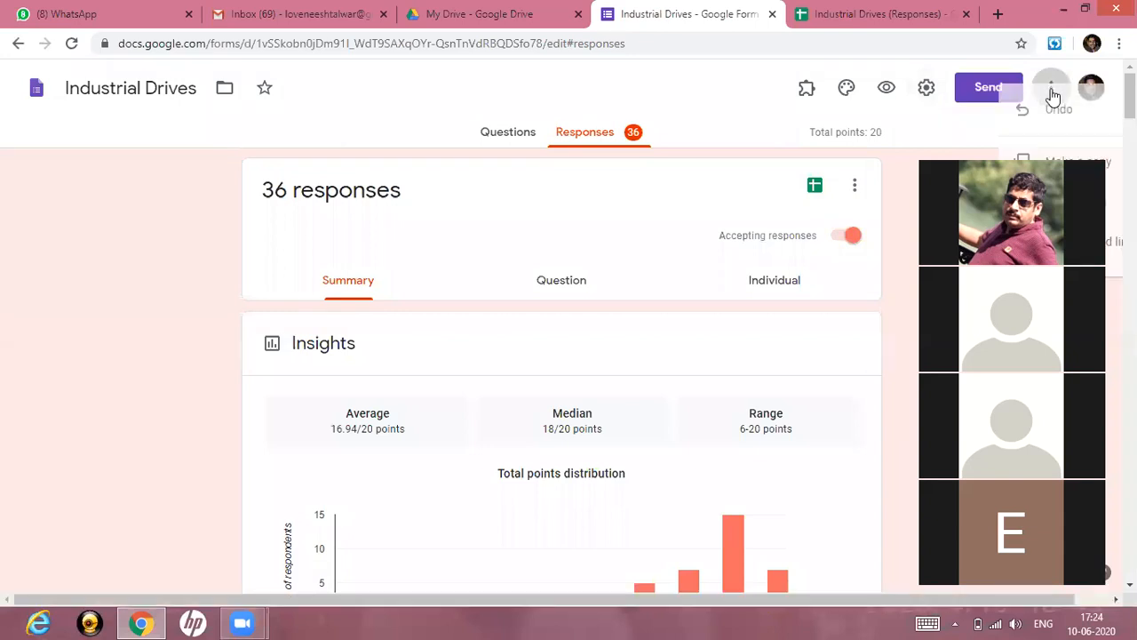
{"action": "left_click", "coordinate": [516, 133]}
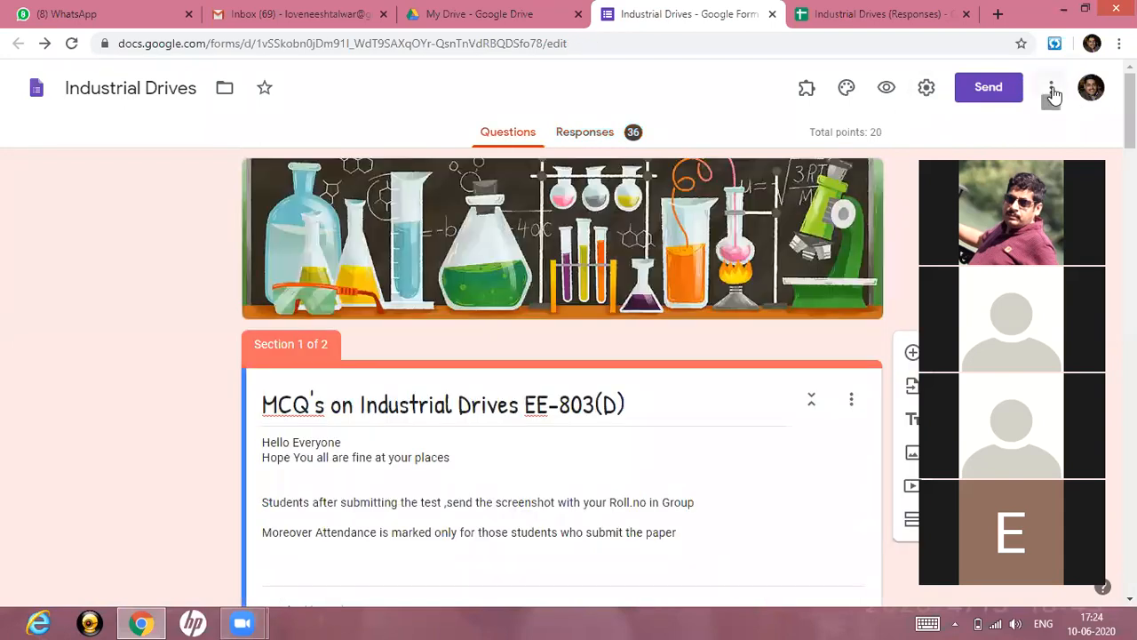
{"action": "left_click", "coordinate": [1051, 91]}
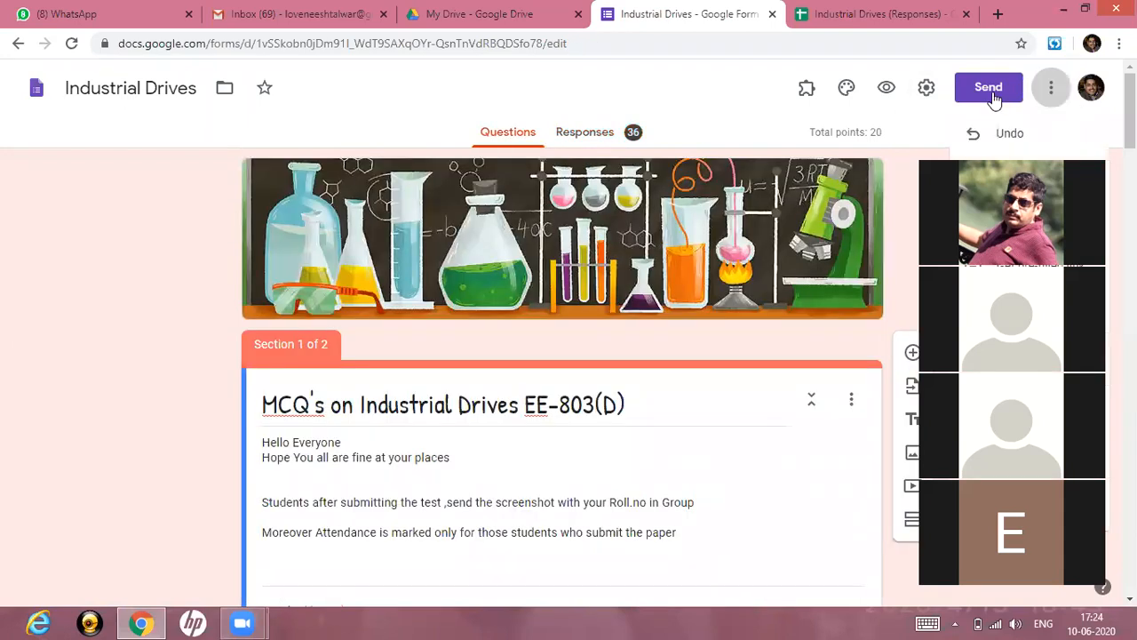
{"action": "left_click", "coordinate": [928, 92]}
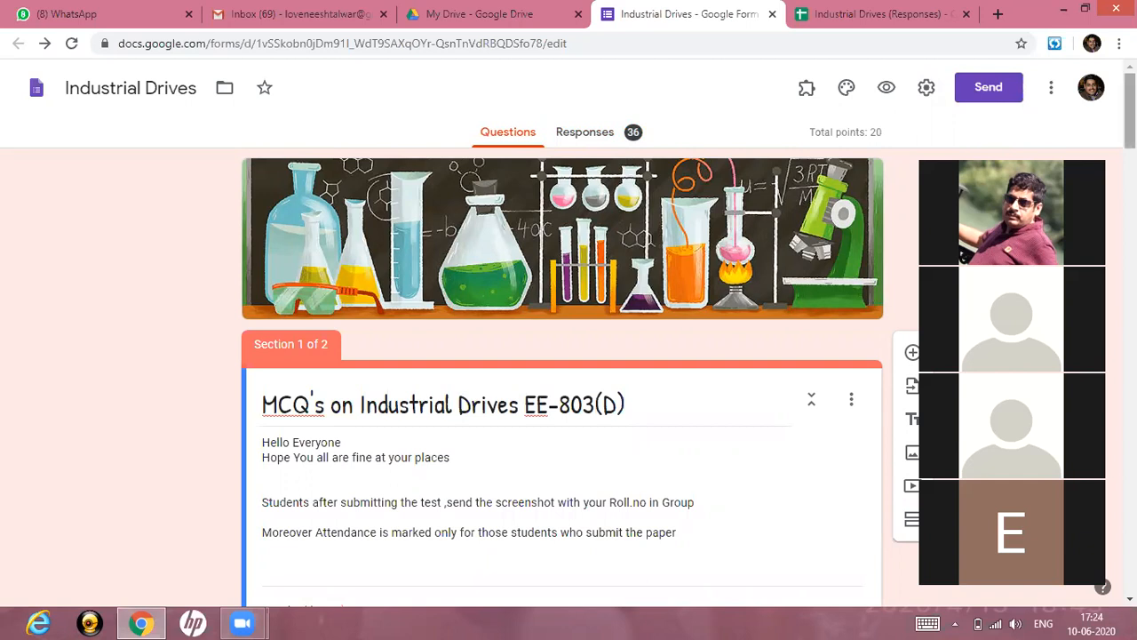
Look over the opening section of the form's questions and reopen the response summary.
{"action": "scroll", "coordinate": [561, 356], "scroll_direction": "down", "scroll_amount": 4}
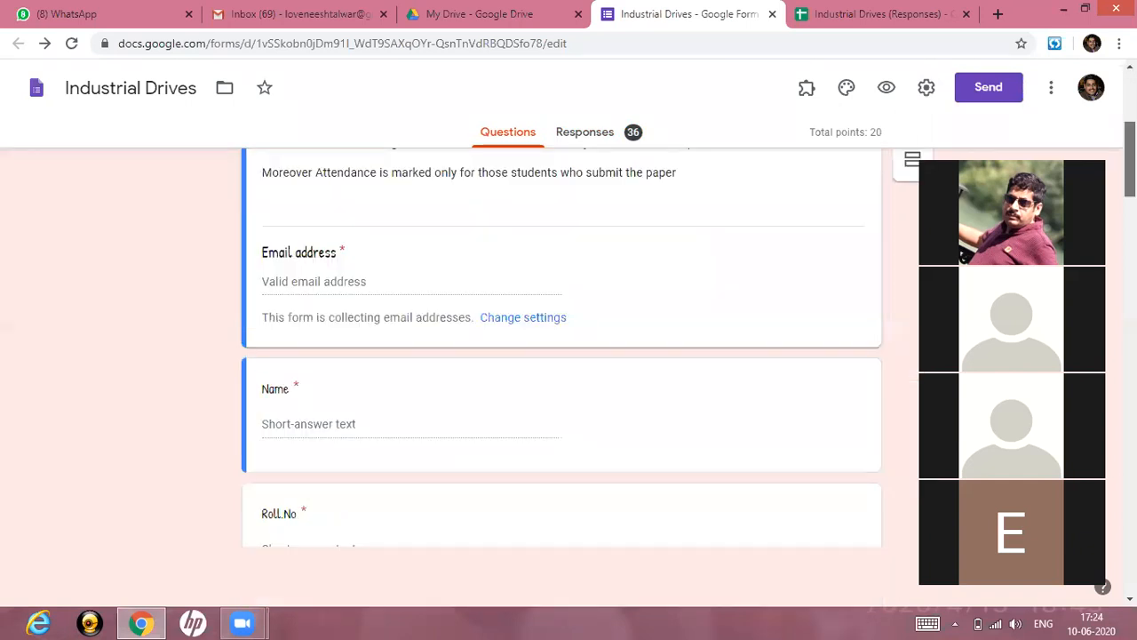
{"action": "scroll", "coordinate": [561, 355], "scroll_direction": "up", "scroll_amount": 4}
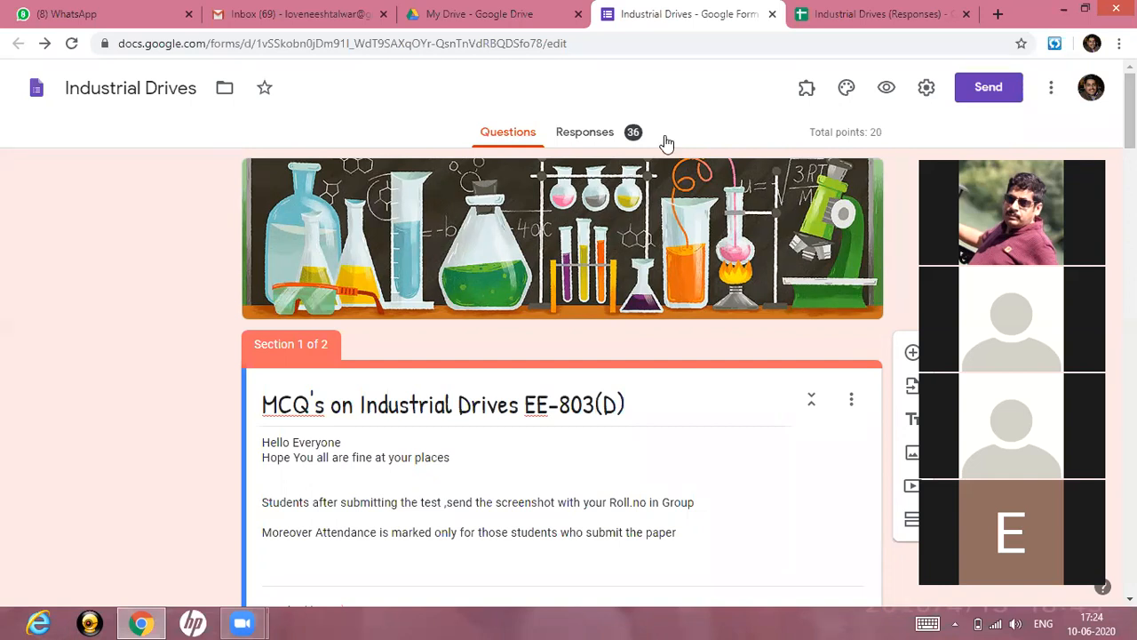
{"action": "left_click", "coordinate": [592, 142]}
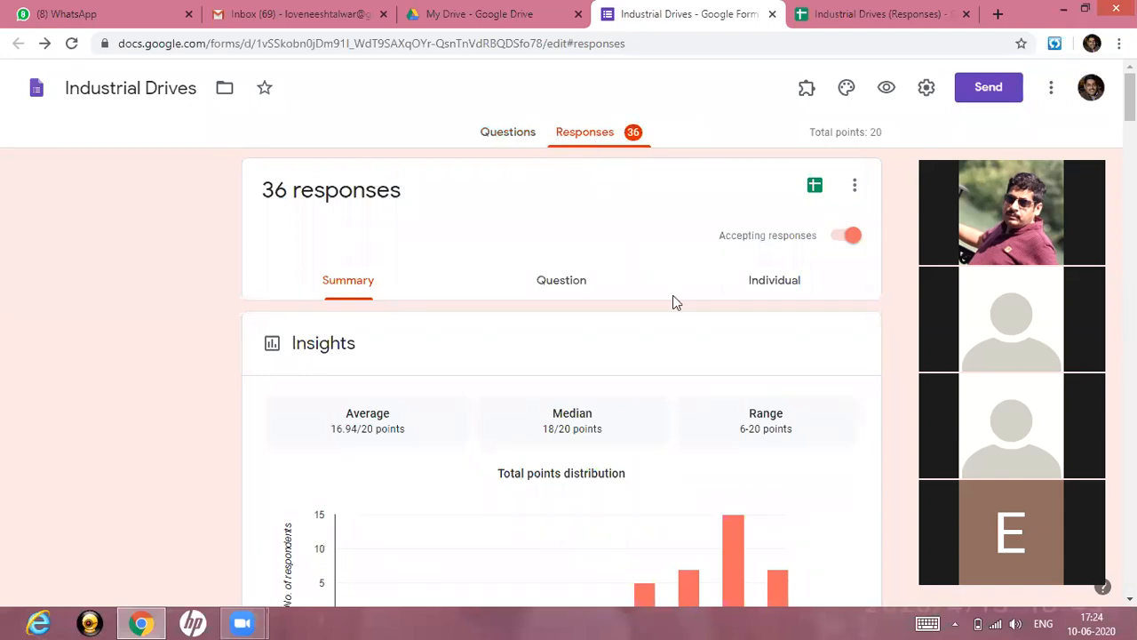
Stop the form from accepting responses and re-enable response collection.
{"action": "left_click", "coordinate": [836, 241]}
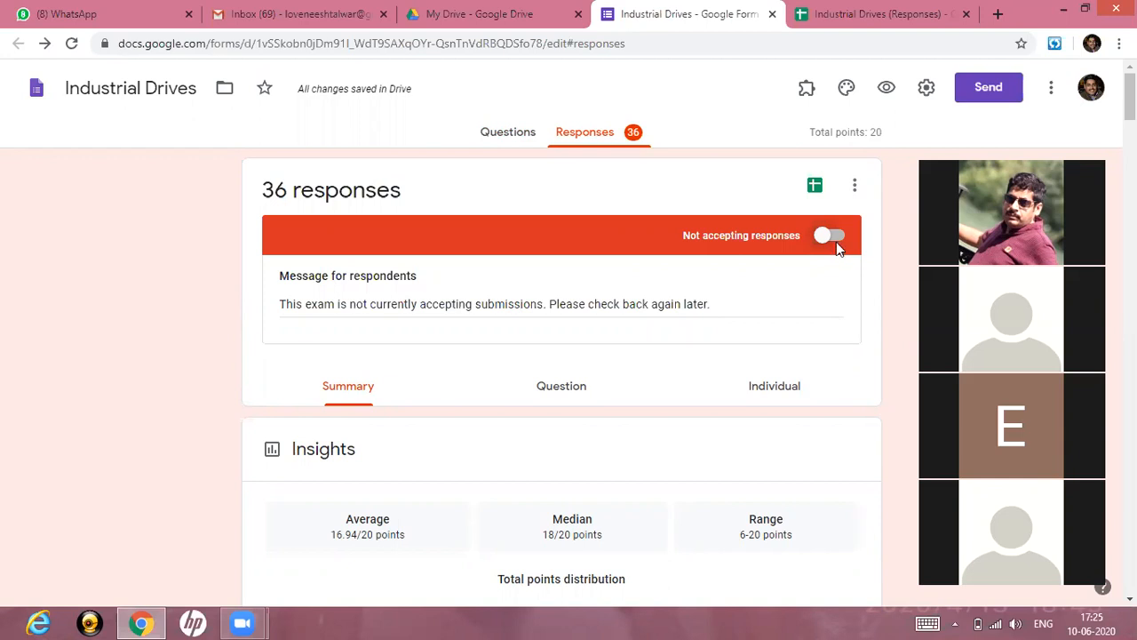
{"action": "left_click", "coordinate": [831, 236]}
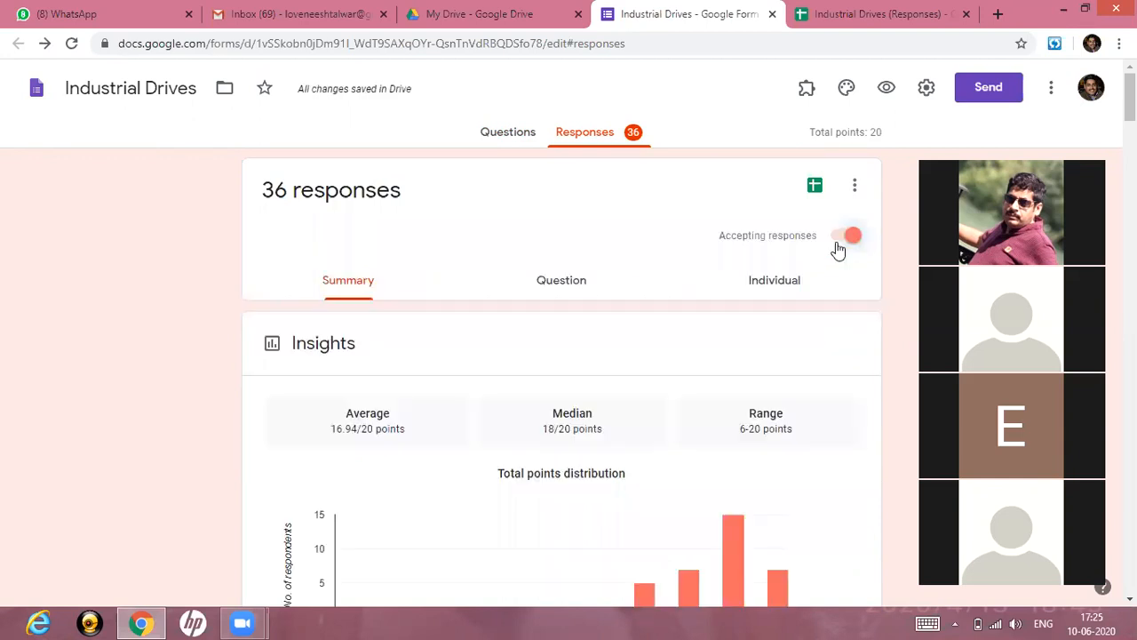
Try hiding missed questions, correct answers and point values from respondents in the quiz options, discarding the changes.
{"action": "left_click", "coordinate": [926, 89]}
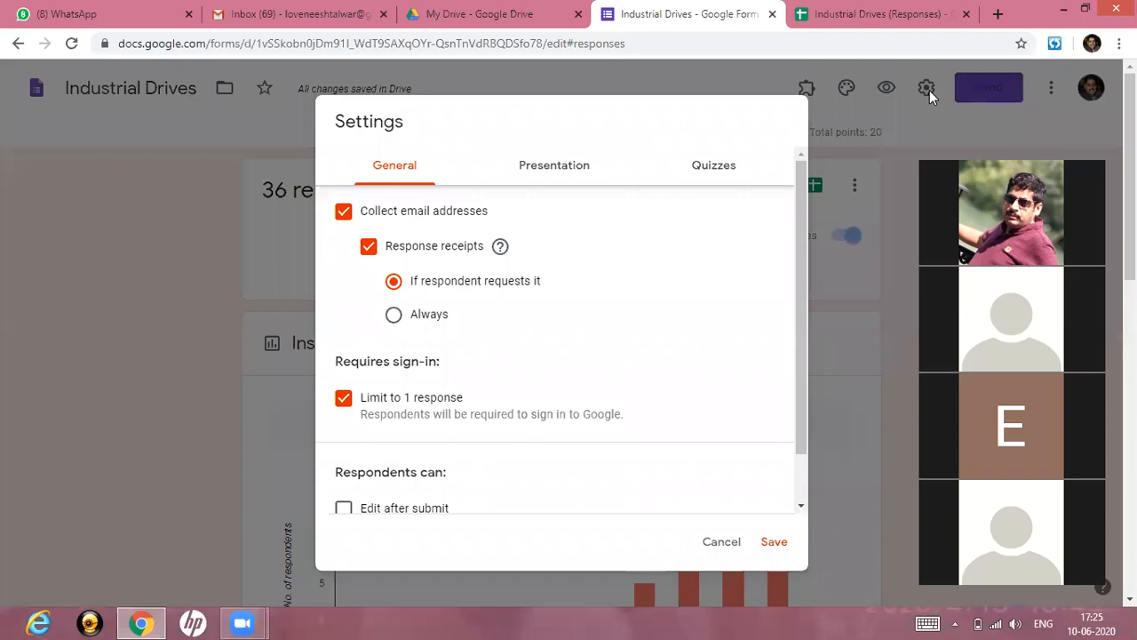
{"action": "left_click", "coordinate": [724, 167]}
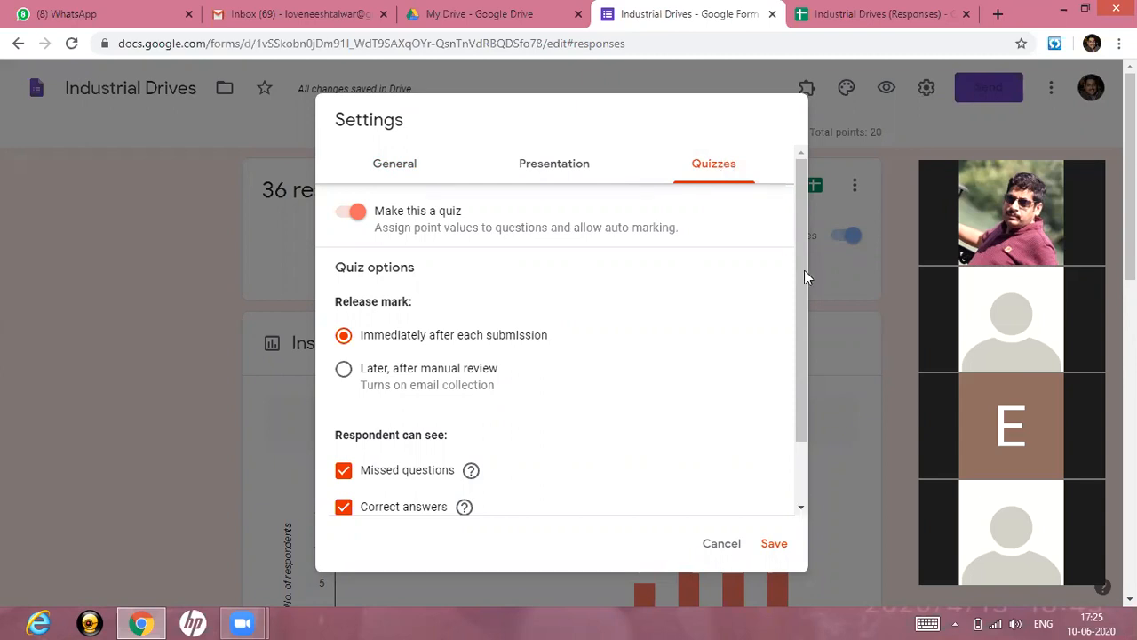
{"action": "left_click_drag", "start_coordinate": [803, 315], "coordinate": [803, 372]}
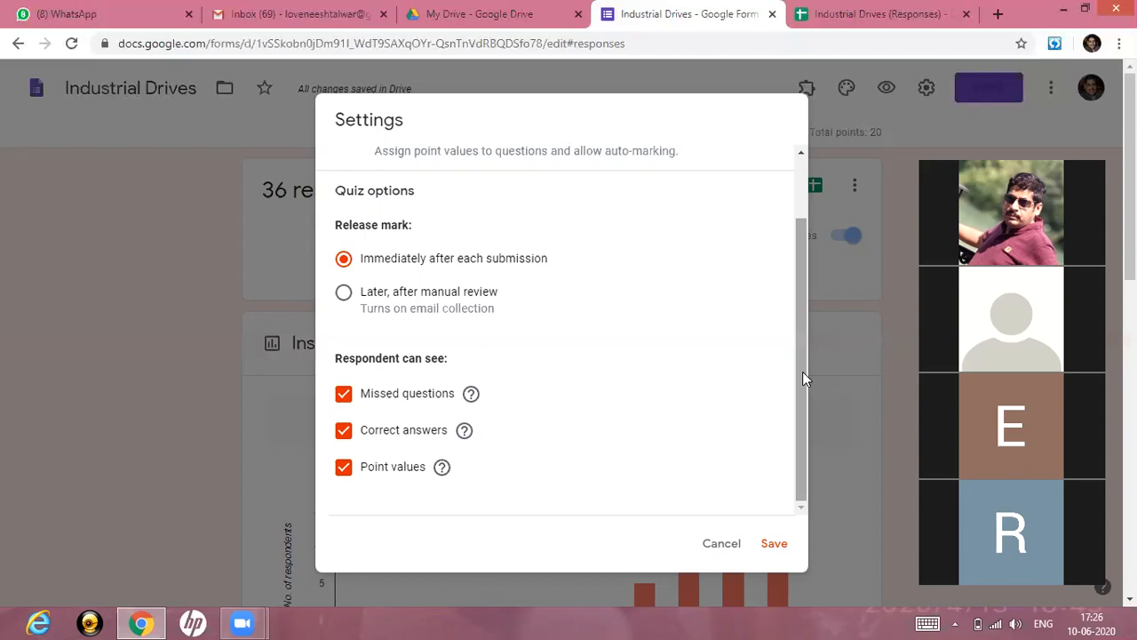
{"action": "left_click", "coordinate": [344, 395]}
{"action": "left_click", "coordinate": [345, 431]}
{"action": "left_click", "coordinate": [345, 468]}
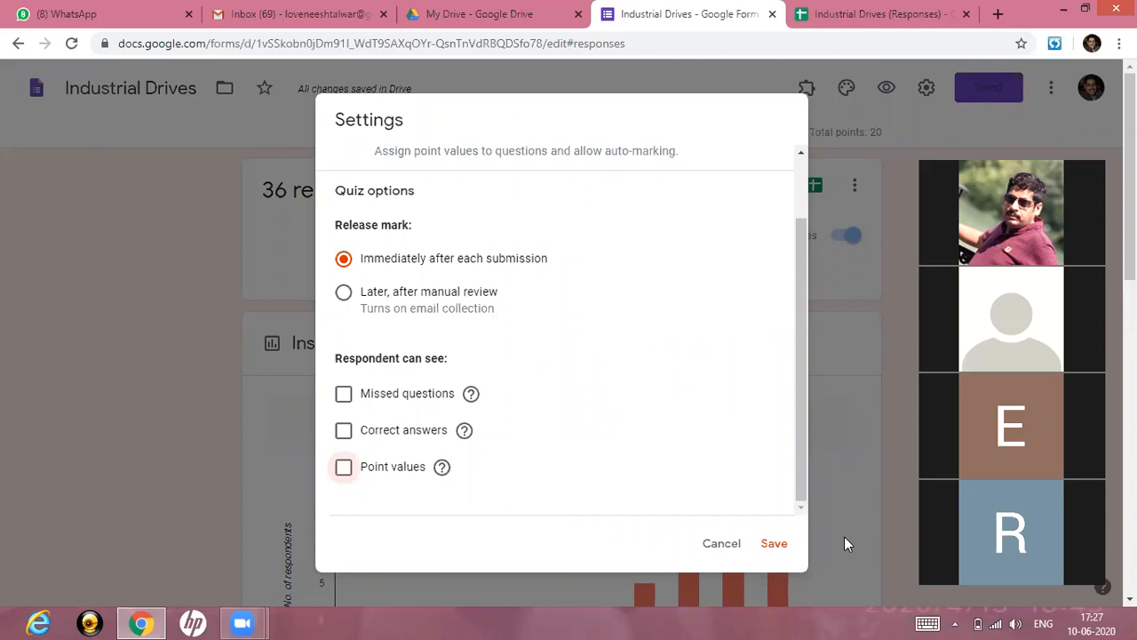
{"action": "left_click", "coordinate": [725, 547]}
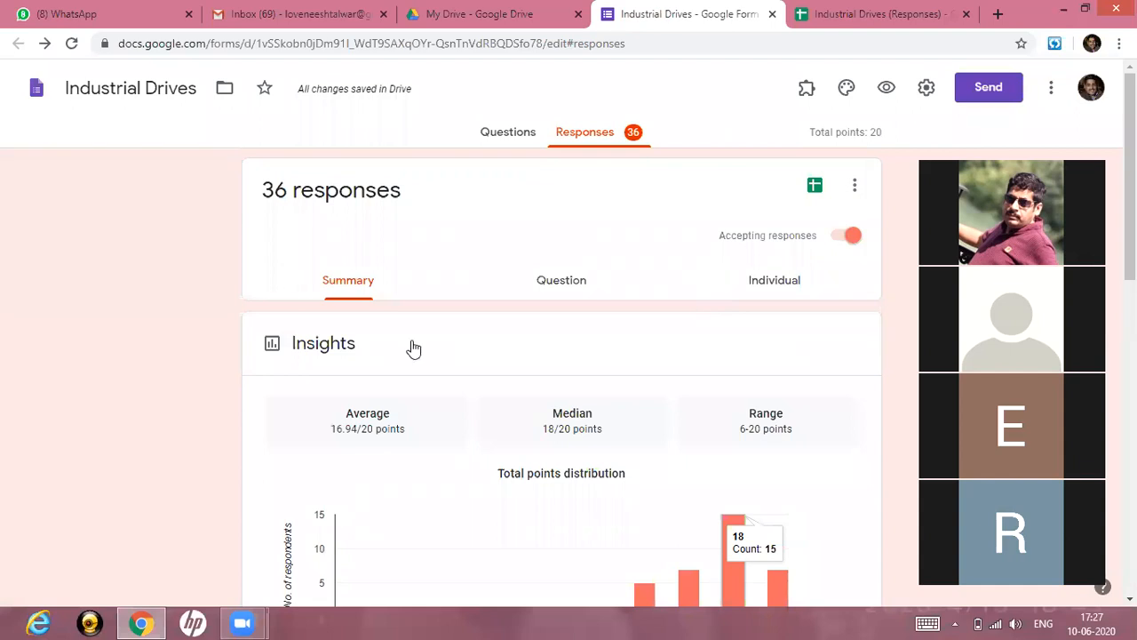
Look at the score release options for all respondents and leave them without sending any emails.
{"action": "scroll", "coordinate": [413, 348], "scroll_direction": "down", "scroll_amount": 5}
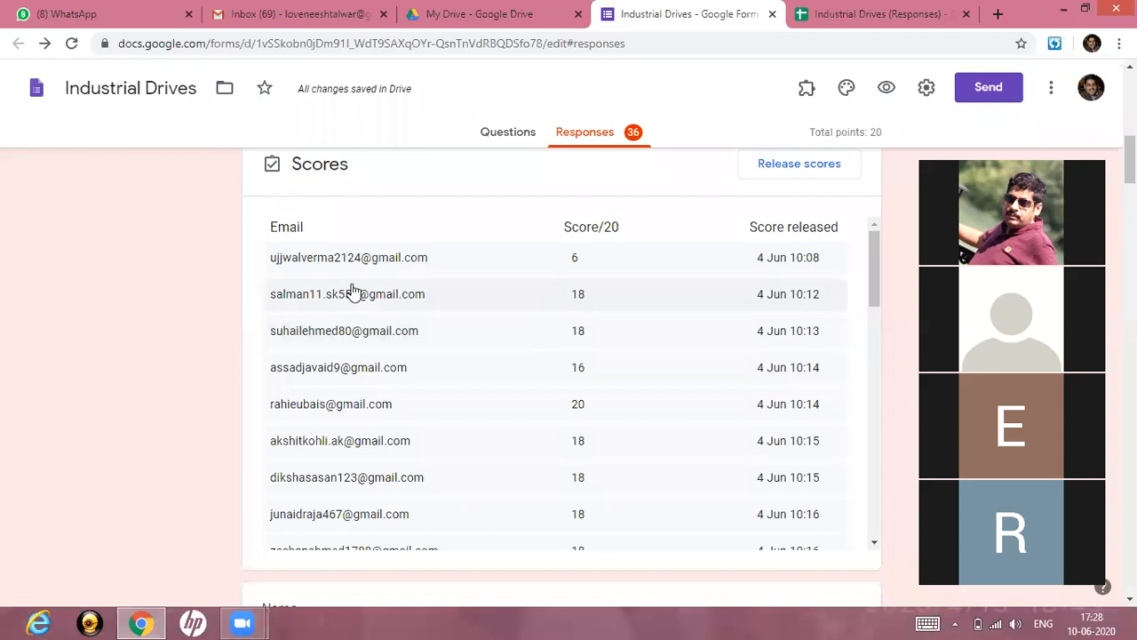
{"action": "left_click", "coordinate": [813, 167]}
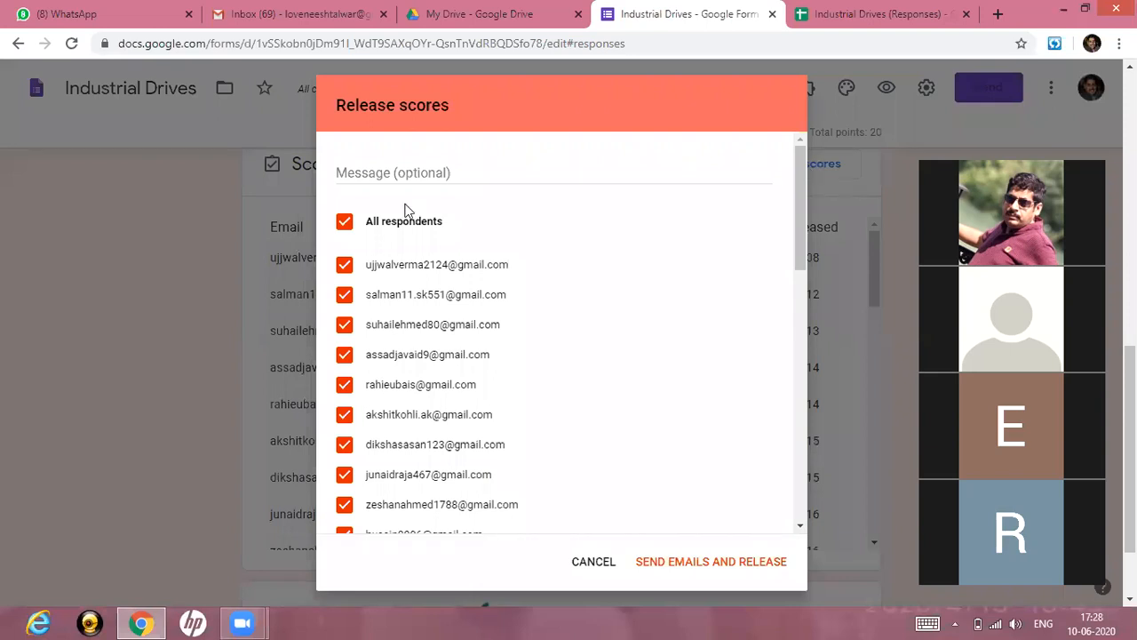
{"action": "left_click", "coordinate": [601, 567]}
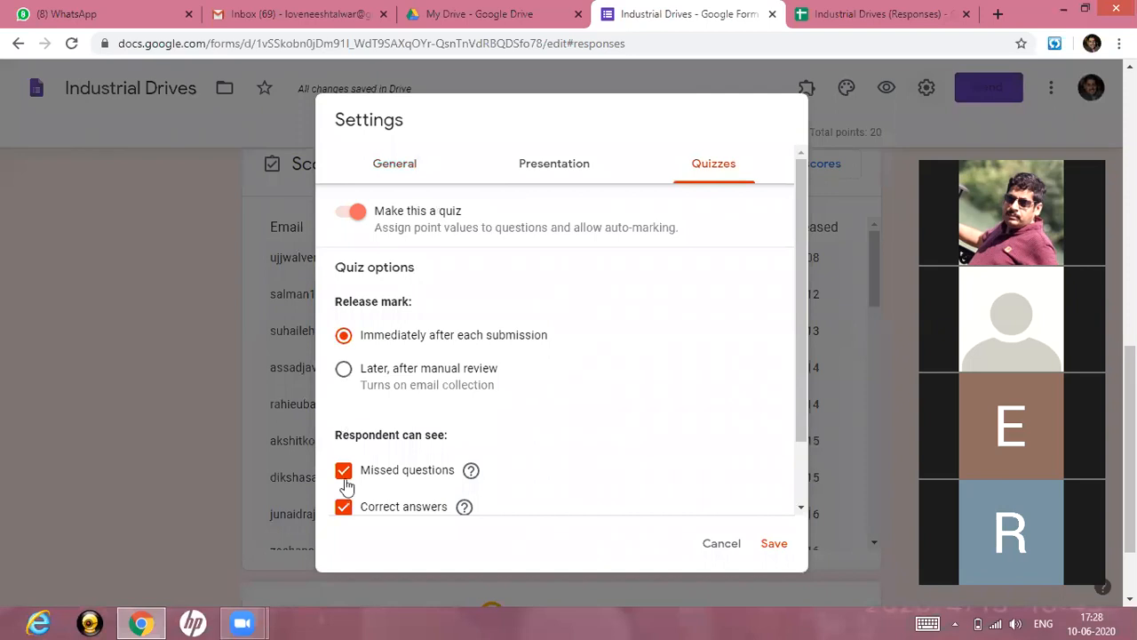
Hide missed questions, correct answers and point values from respondents in the quiz settings and save the change.
{"action": "left_click", "coordinate": [343, 469]}
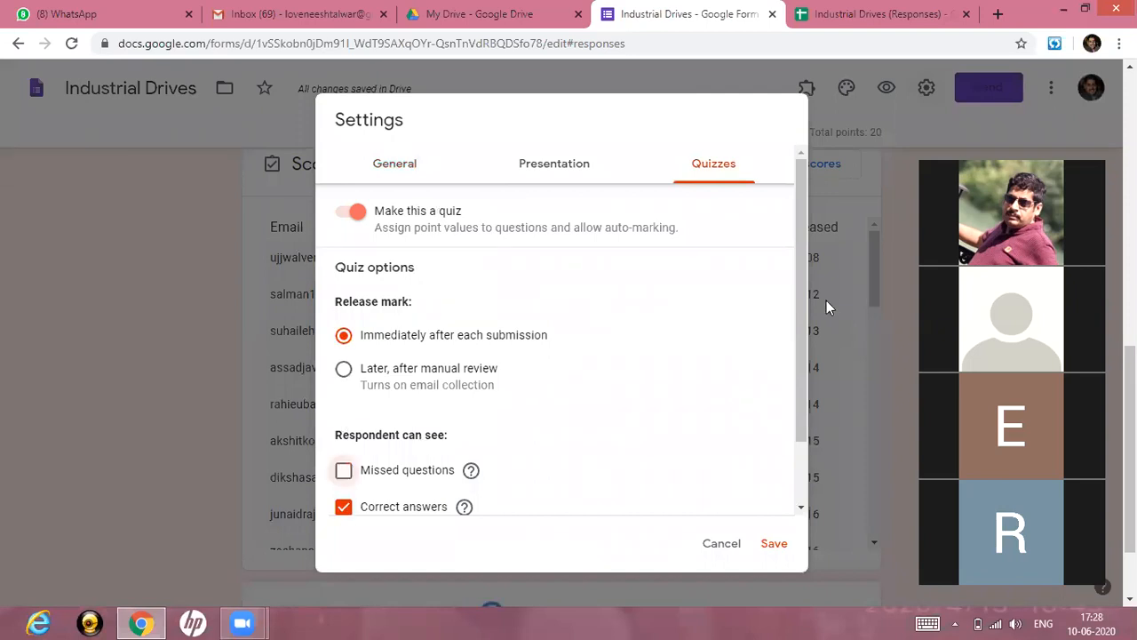
{"action": "scroll", "coordinate": [799, 375], "scroll_direction": "down", "scroll_amount": 2}
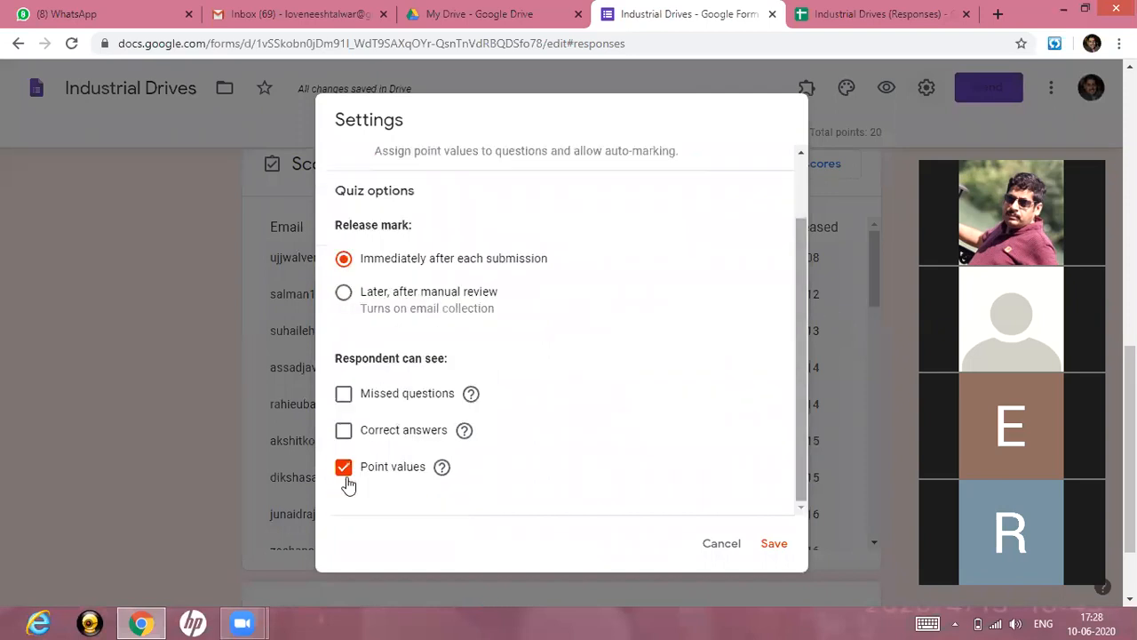
{"action": "left_click", "coordinate": [344, 471]}
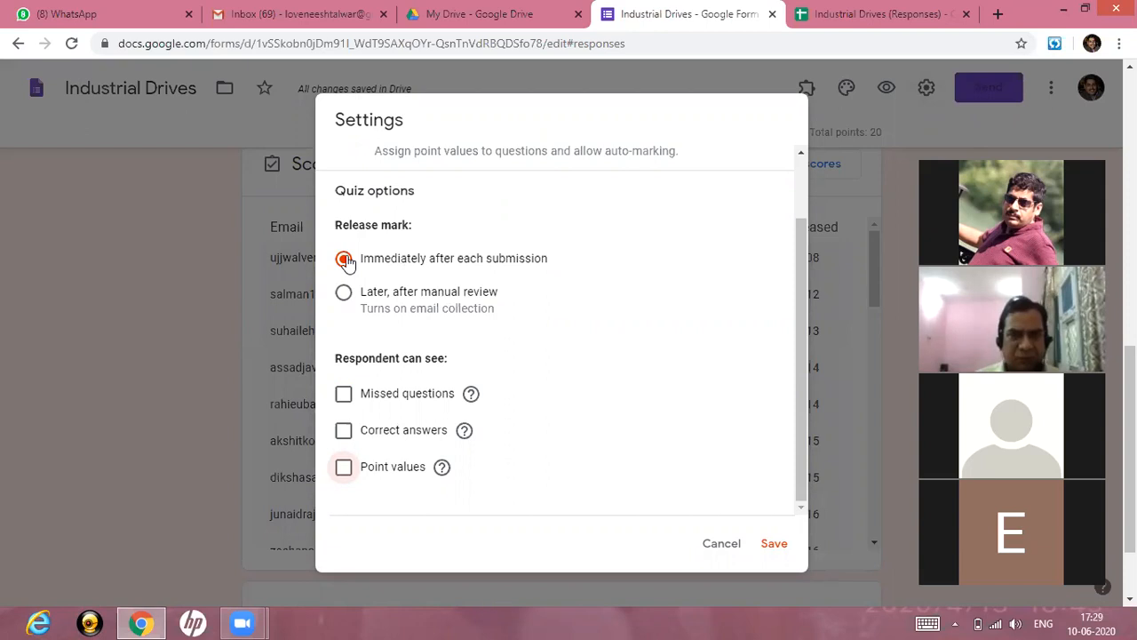
{"action": "left_click", "coordinate": [774, 544]}
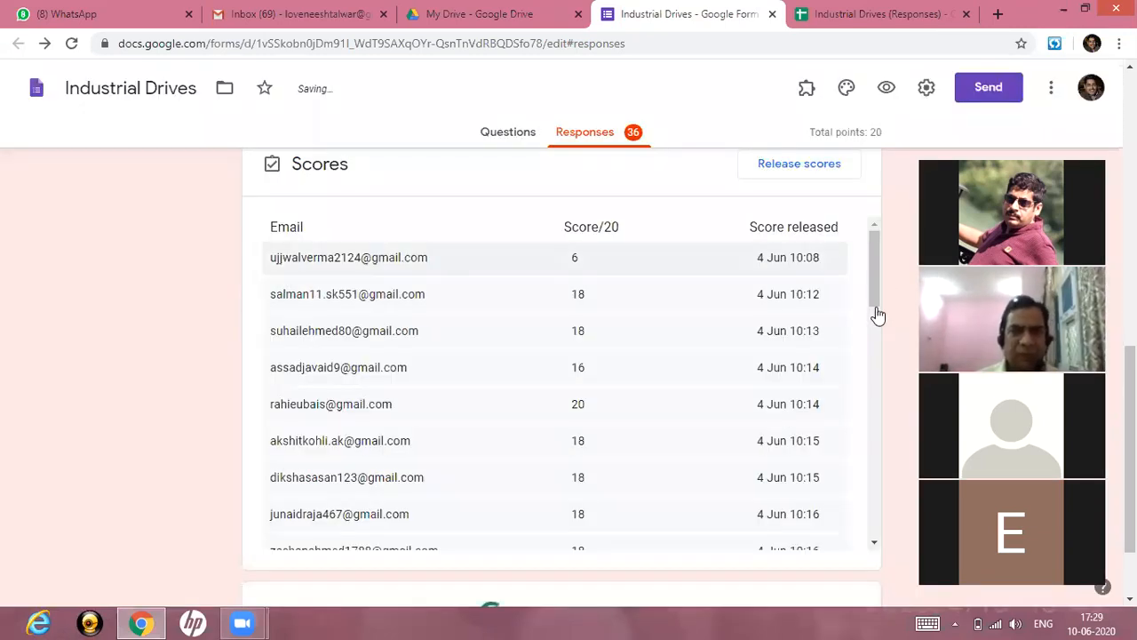
Examine the rest of the score list and the submitted names and roll numbers in the response summary.
{"action": "left_click_drag", "start_coordinate": [871, 288], "coordinate": [888, 419]}
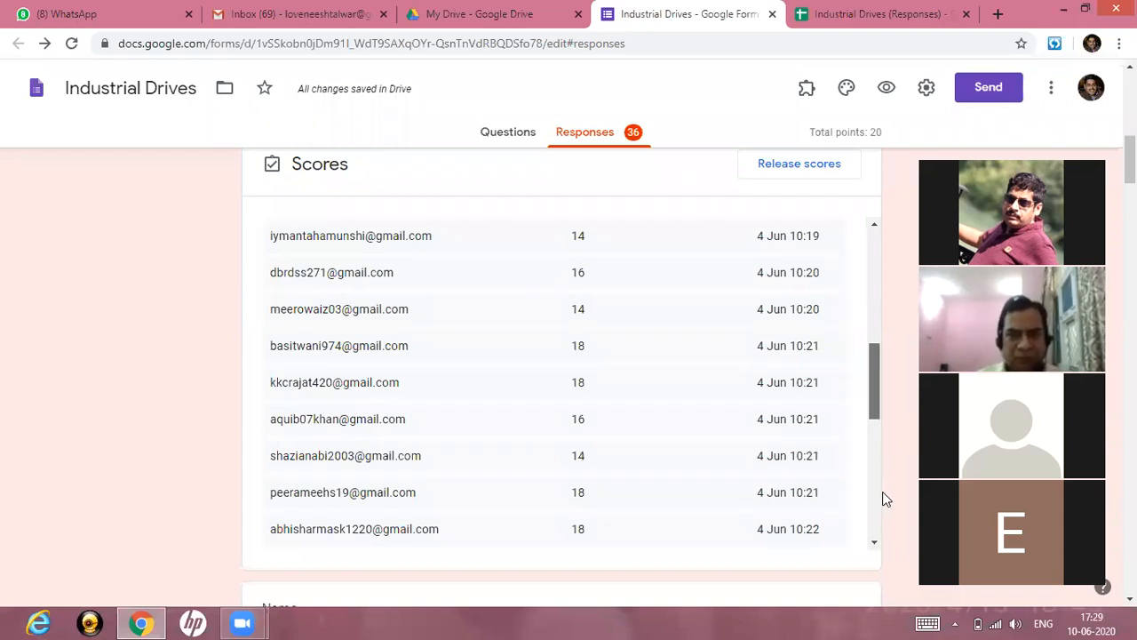
{"action": "scroll", "coordinate": [884, 499], "scroll_direction": "down", "scroll_amount": 8}
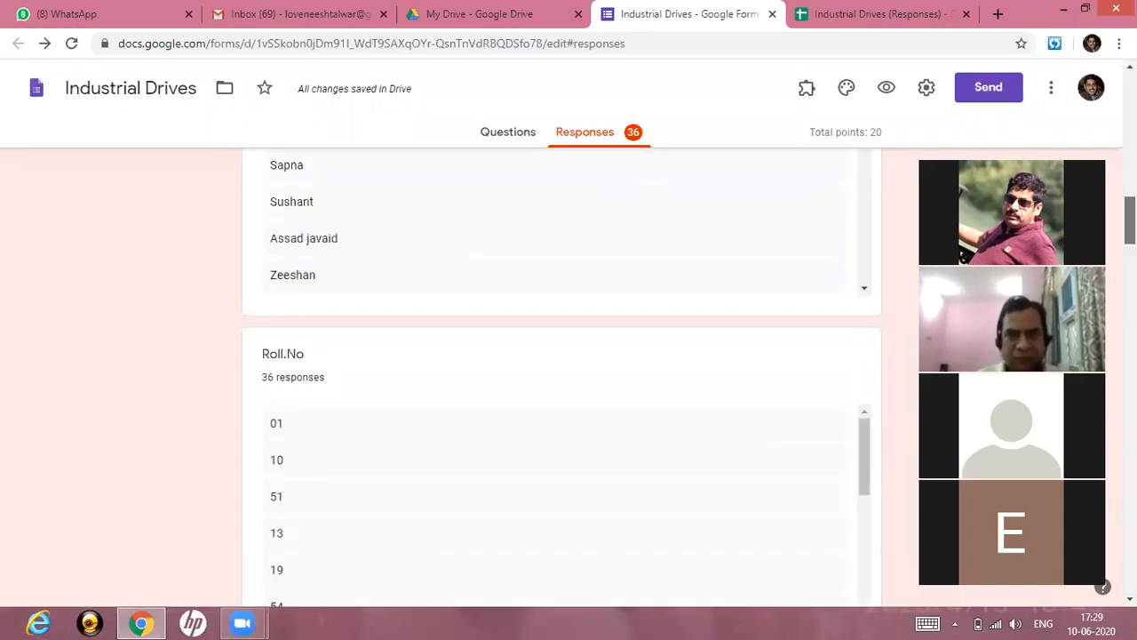
{"action": "scroll", "coordinate": [562, 373], "scroll_direction": "up", "scroll_amount": 4}
{"action": "scroll", "coordinate": [562, 373], "scroll_direction": "up", "scroll_amount": 3}
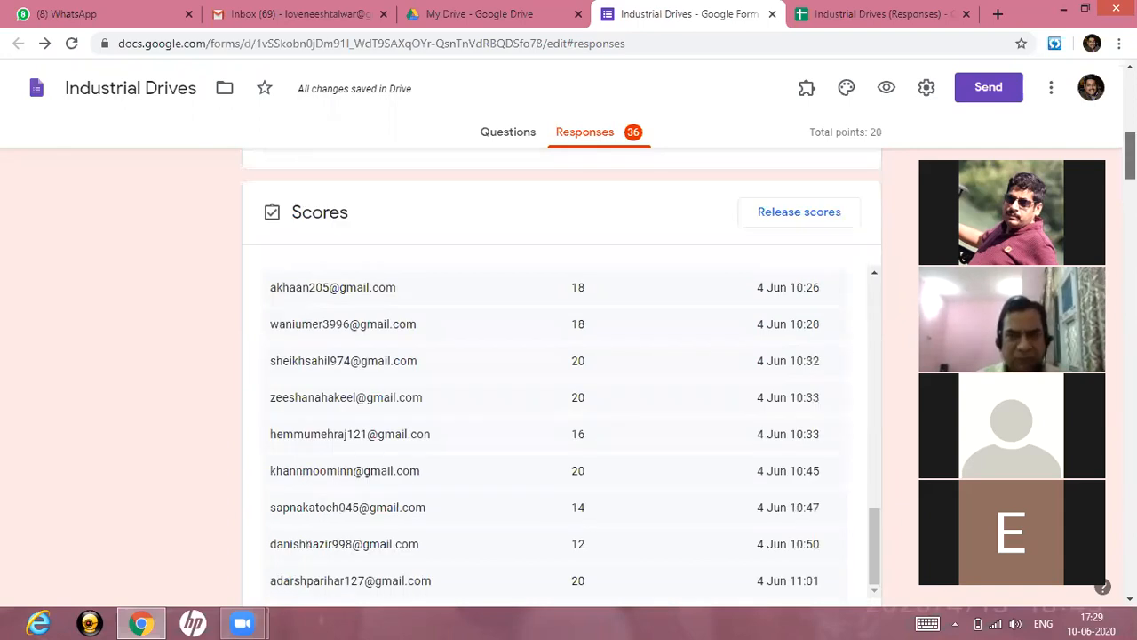